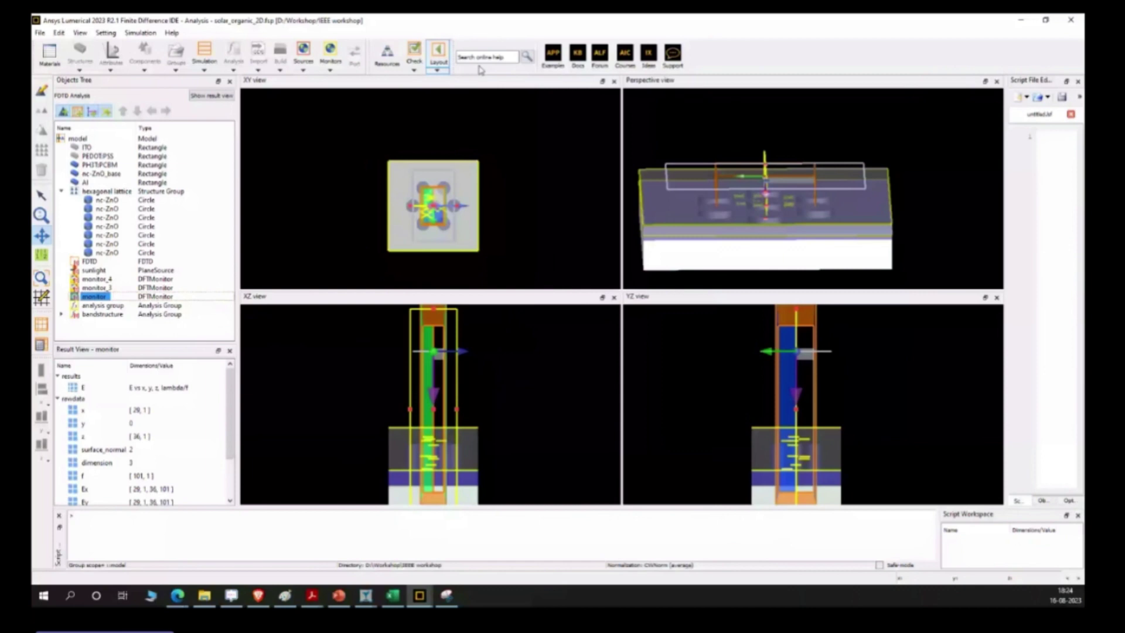
- Open solar_cell.fsp from the planar-silicon-solar-cell (2) folder, fit the model in the views and widen the objects tree
click(204, 595)
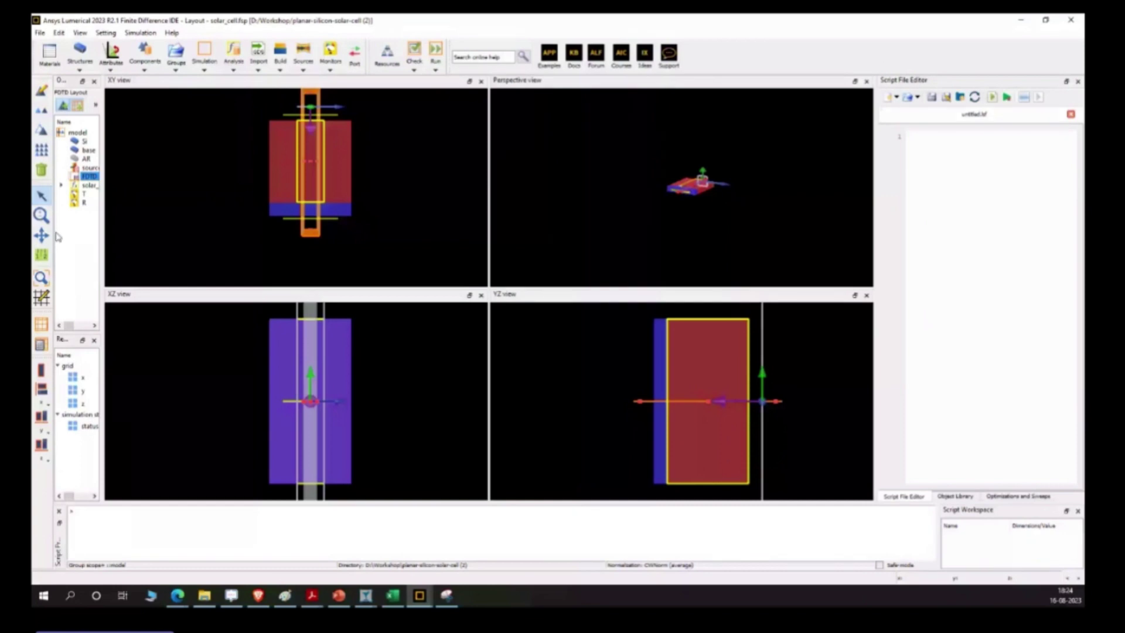
click(42, 275)
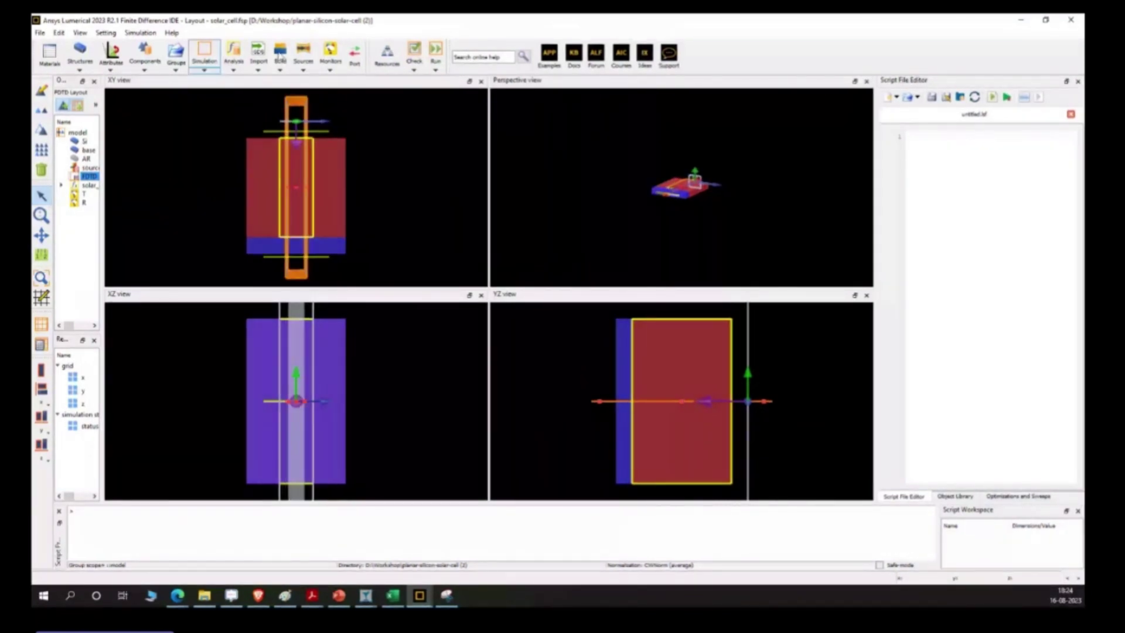
drag(102, 241, 104, 239)
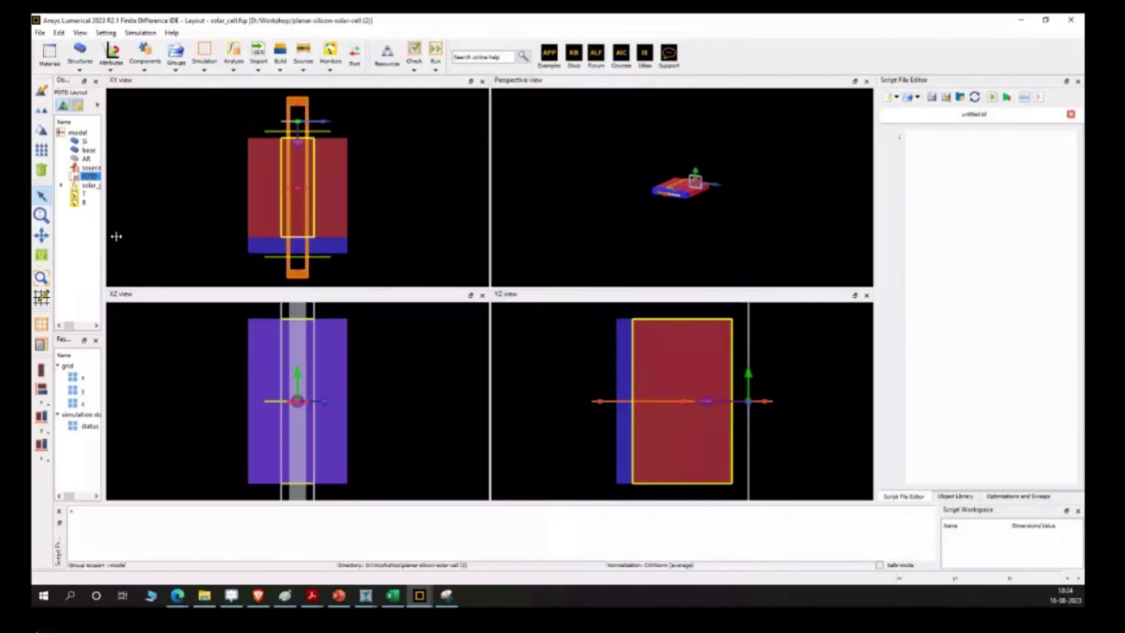
drag(116, 236, 203, 241)
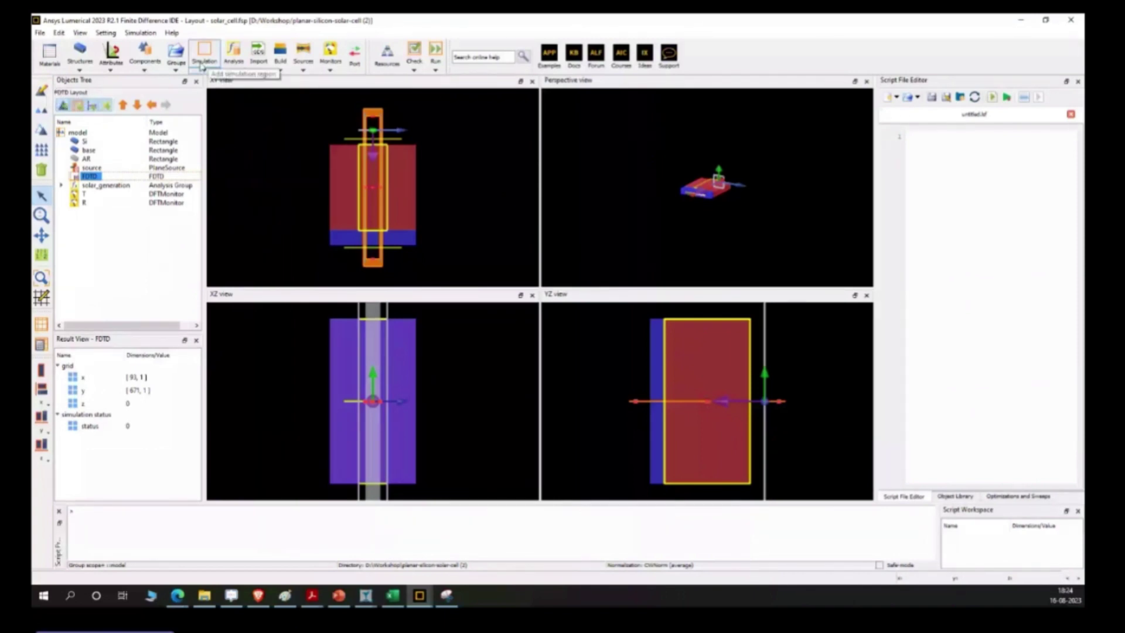
- Browse the material database down to the sampled data of Si (Silicon) - Palik Copy 1
click(50, 56)
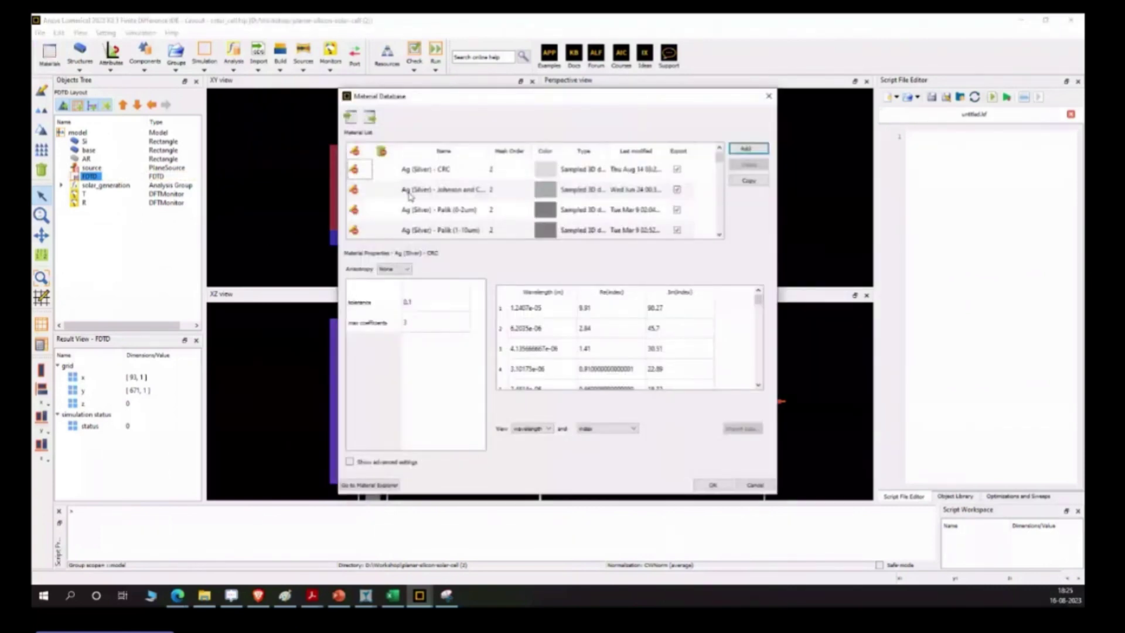
scroll(451, 203, down, 4)
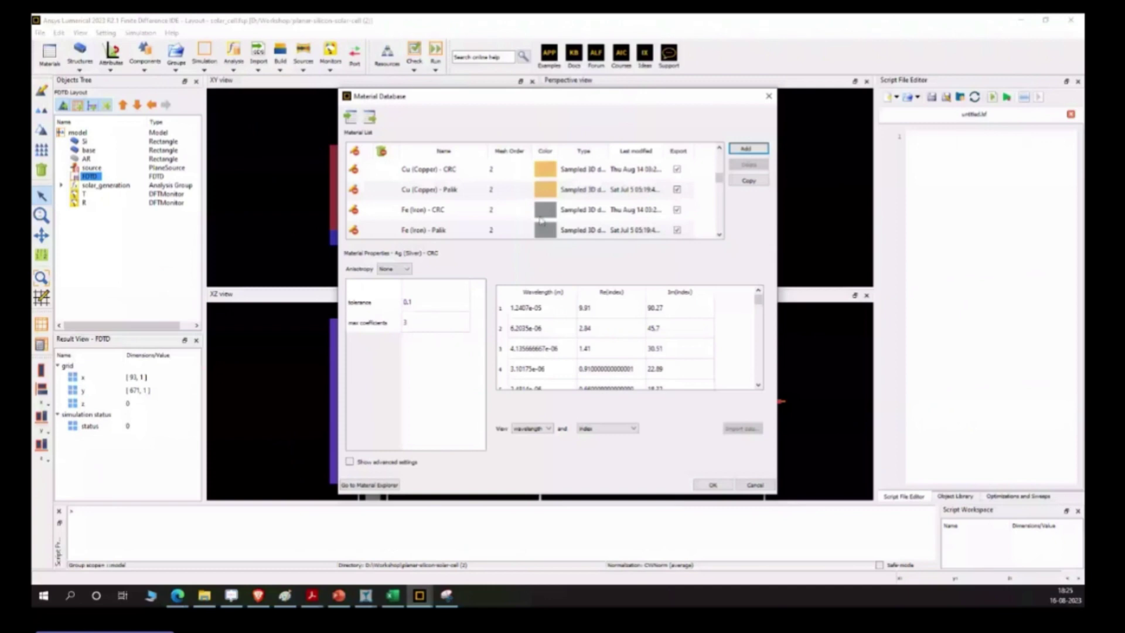
scroll(442, 213, down, 3)
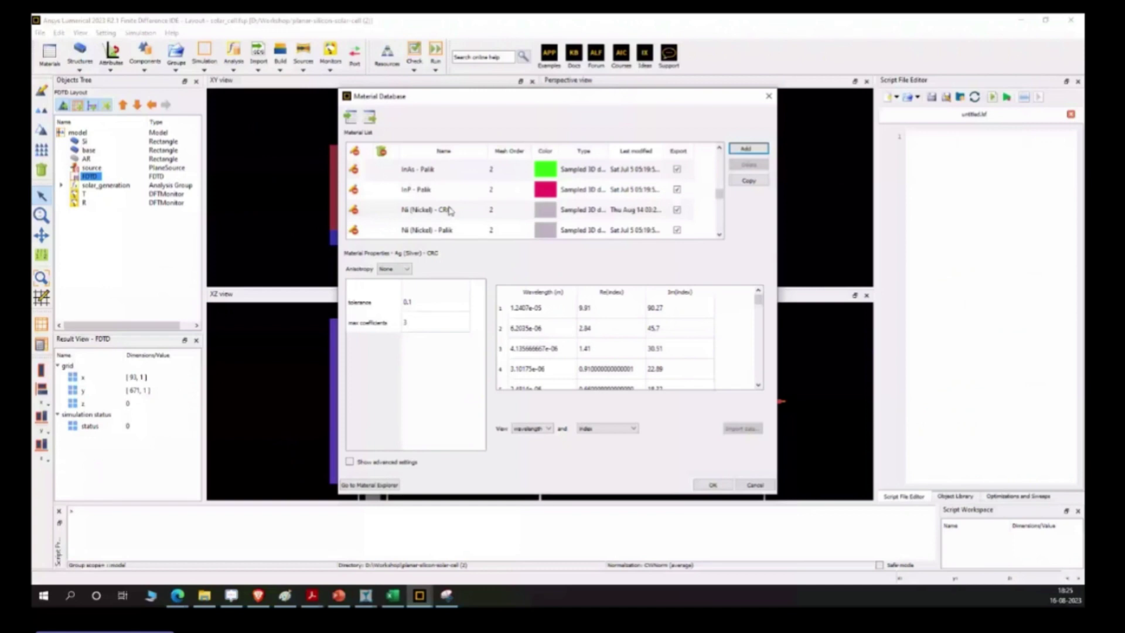
scroll(649, 200, down, 5)
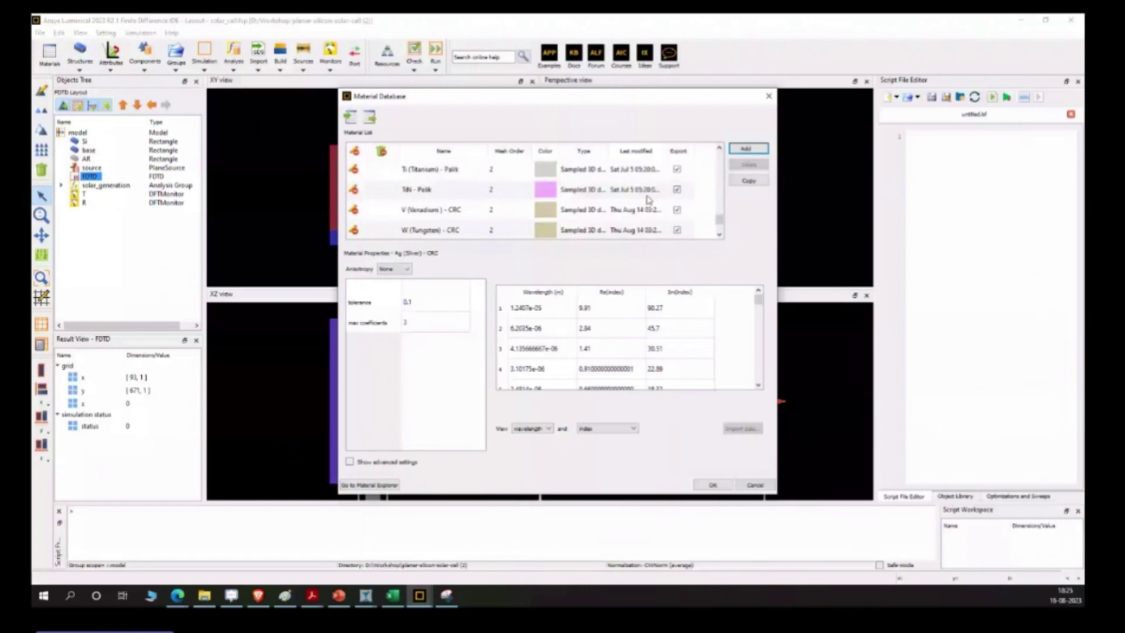
scroll(446, 200, down, 2)
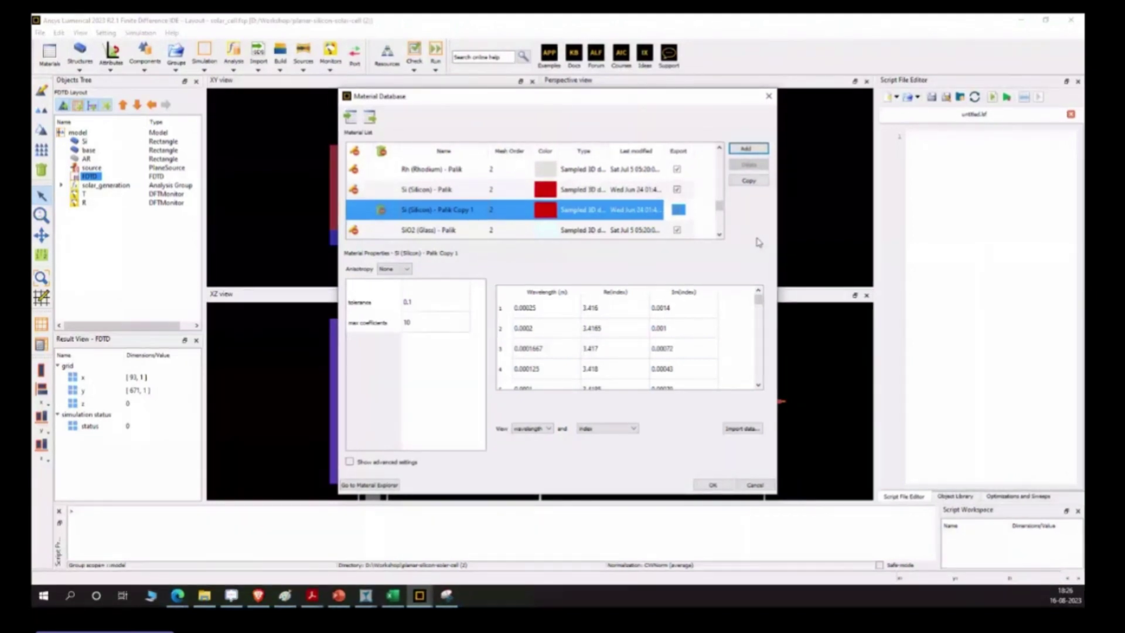
- Review the material model types that can be added, widen the material list's Type column and leave the material database
click(764, 150)
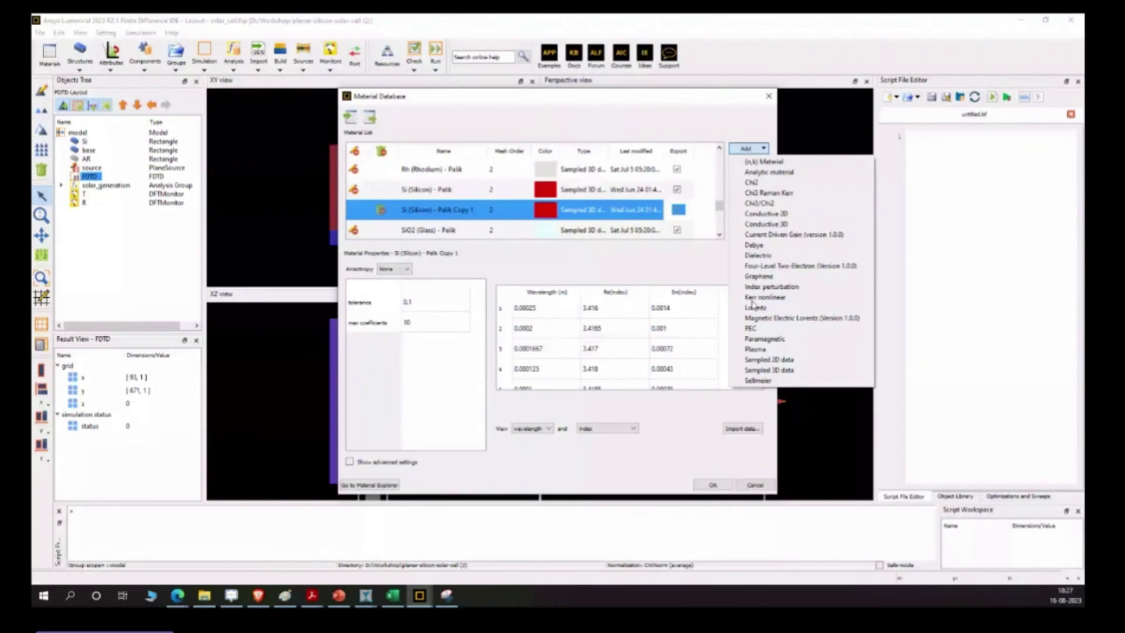
click(457, 380)
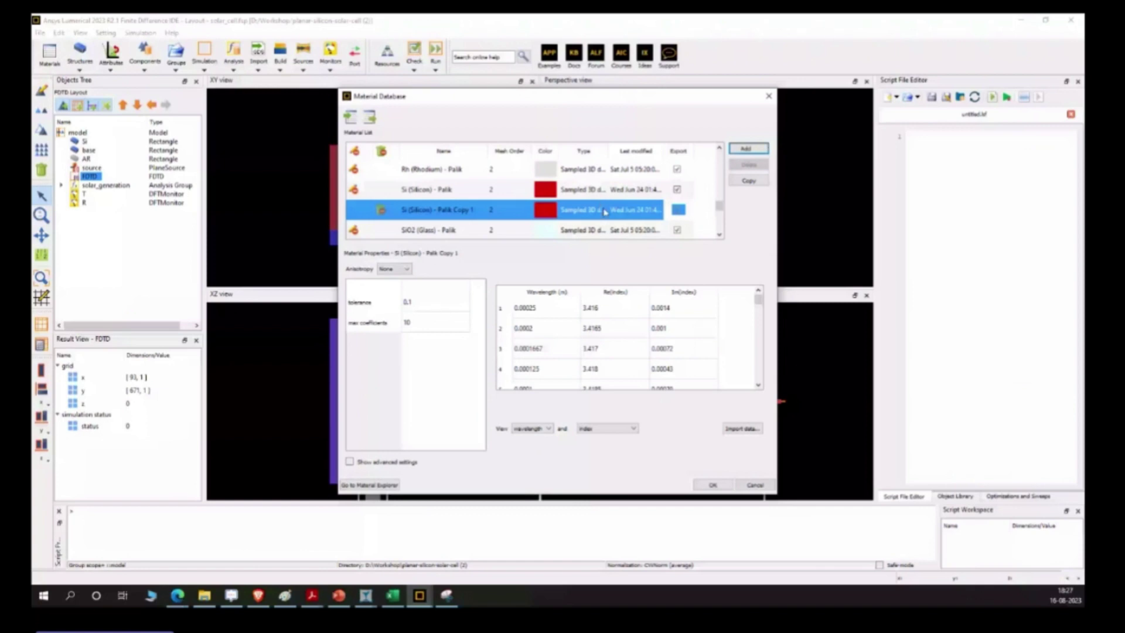
drag(608, 151, 645, 152)
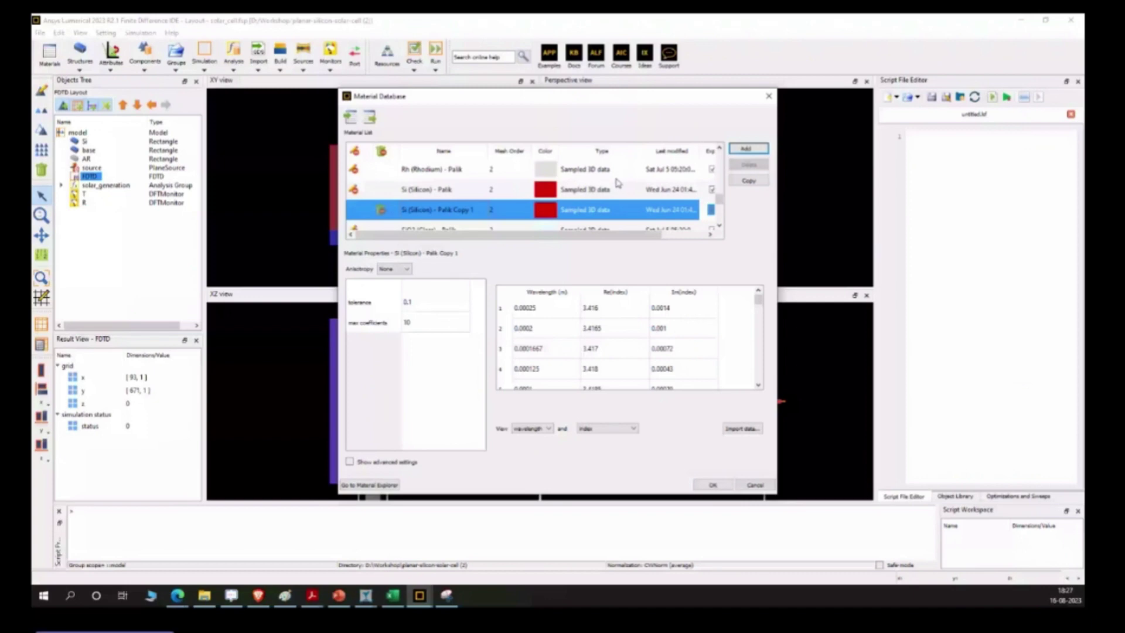
key(Return)
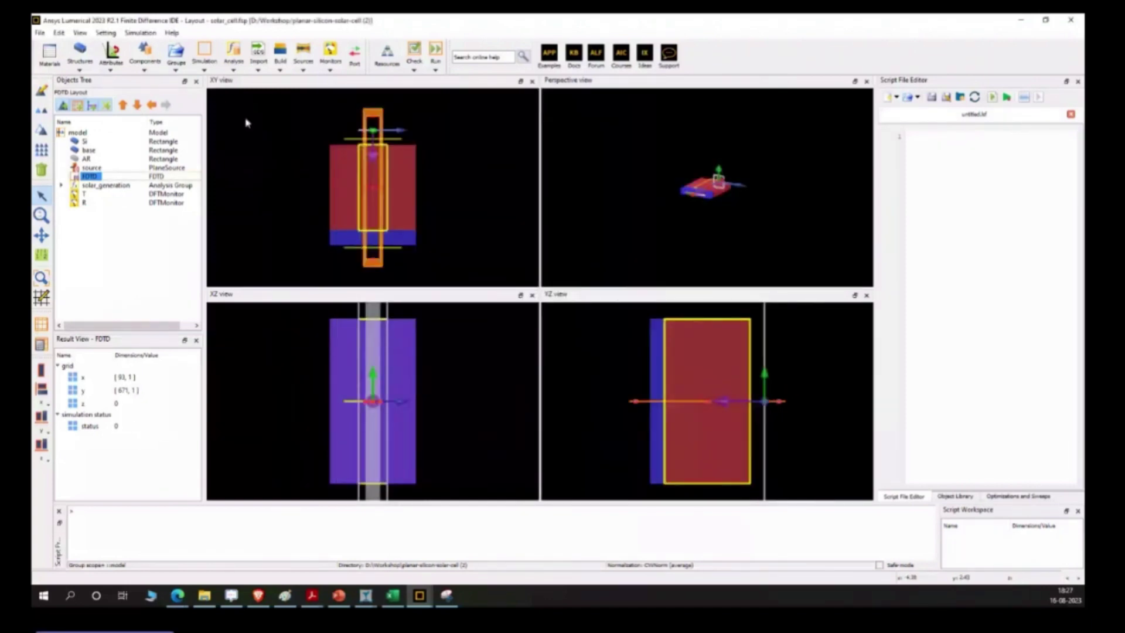
- Review the available structure shapes and enable the AR rectangle on the solar cell
click(80, 69)
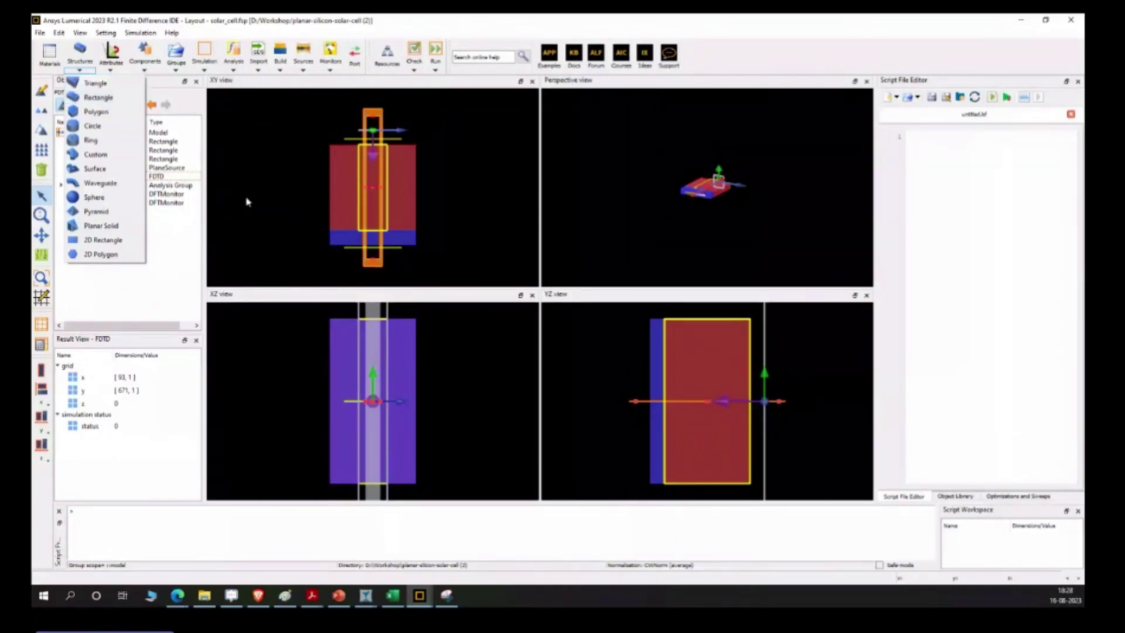
click(246, 202)
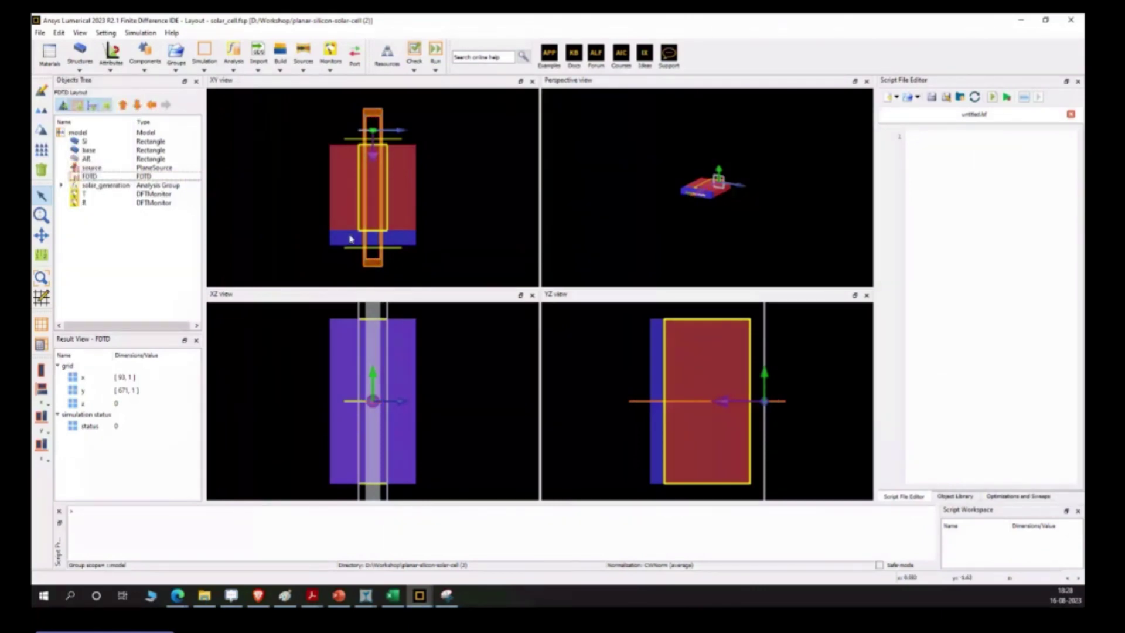
right_click(86, 159)
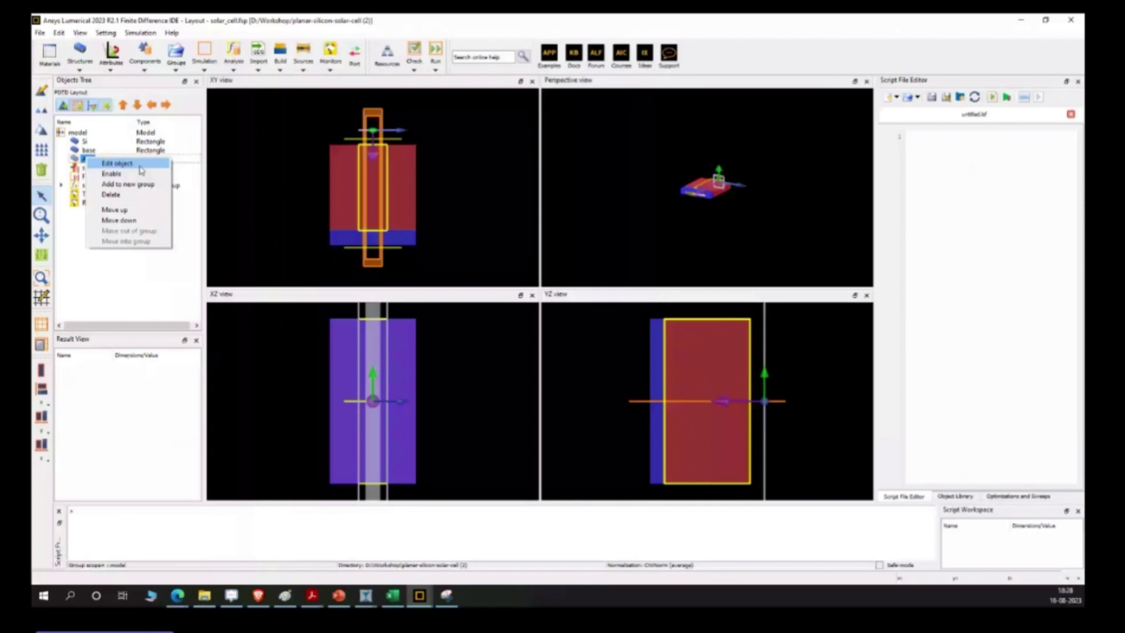
click(117, 164)
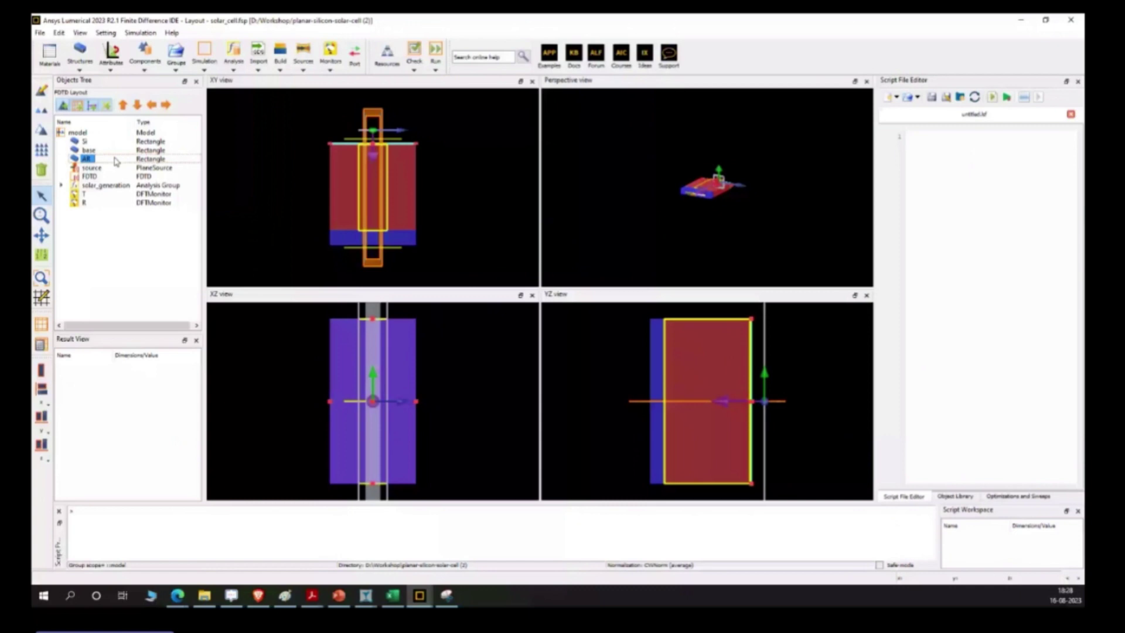
- Inspect the base, Si and AR layers of the solar cell individually and from several angles in the perspective view
click(411, 241)
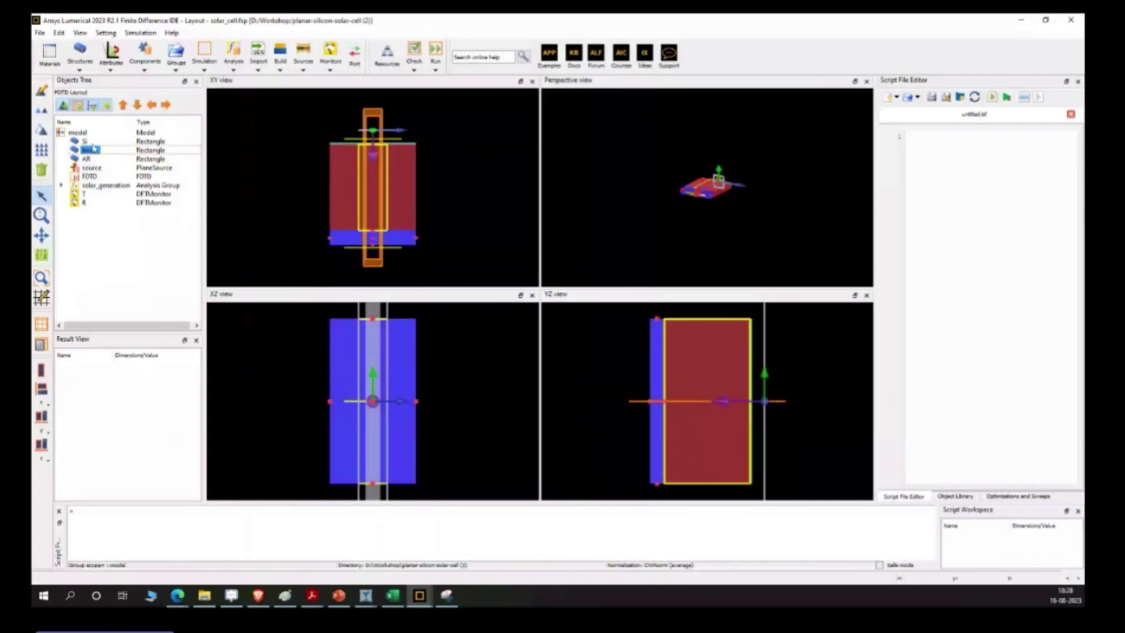
click(338, 143)
click(96, 159)
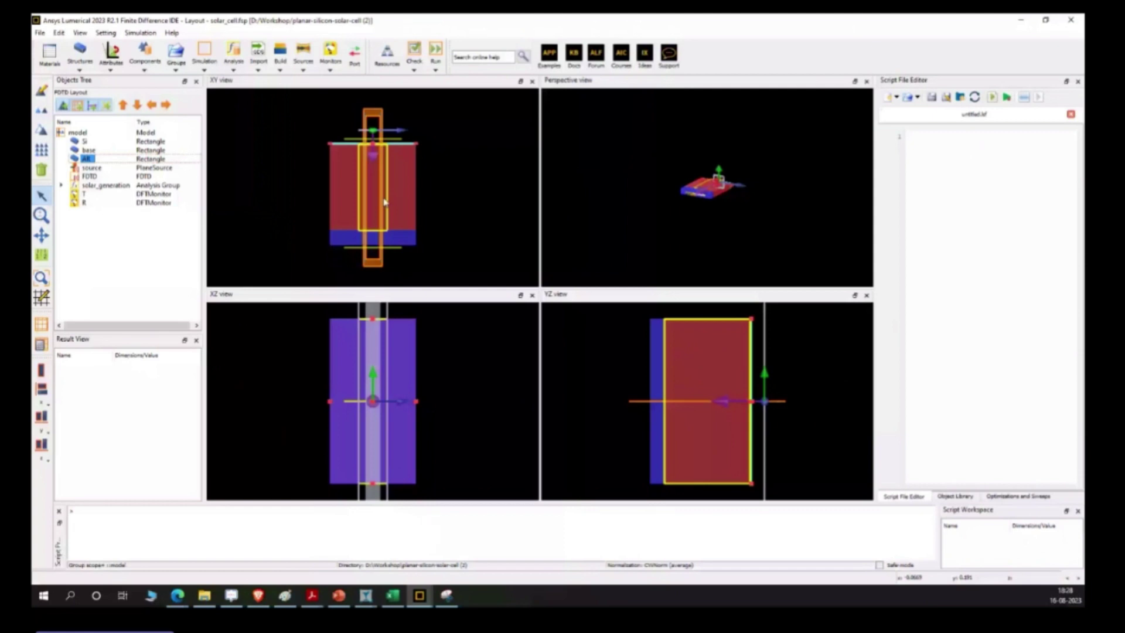
scroll(678, 178, up, 5)
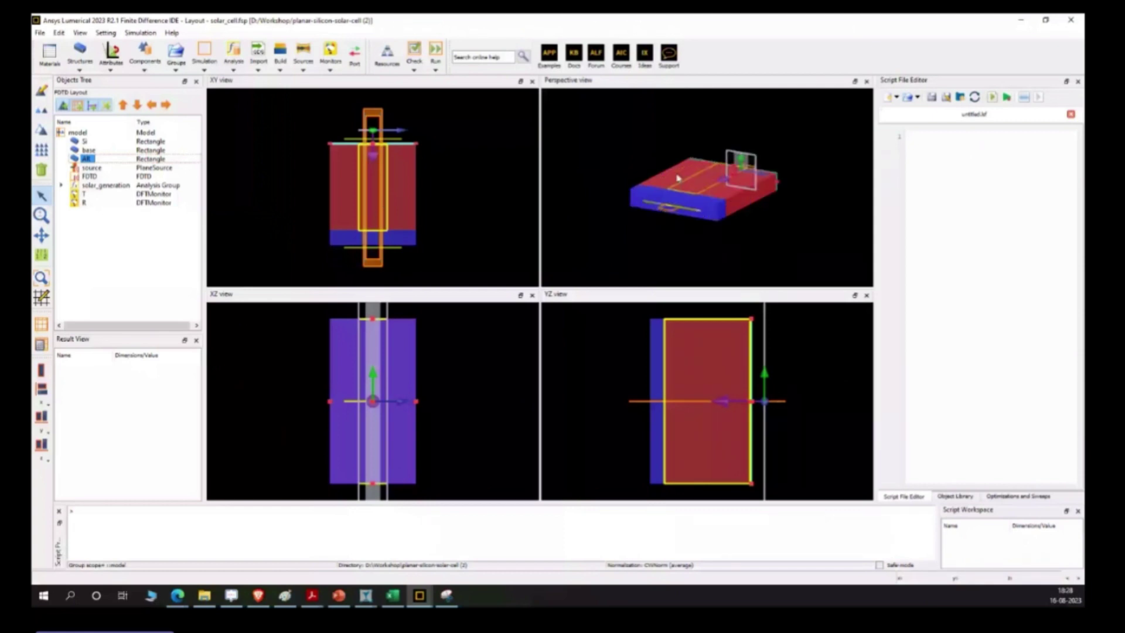
scroll(678, 178, up, 3)
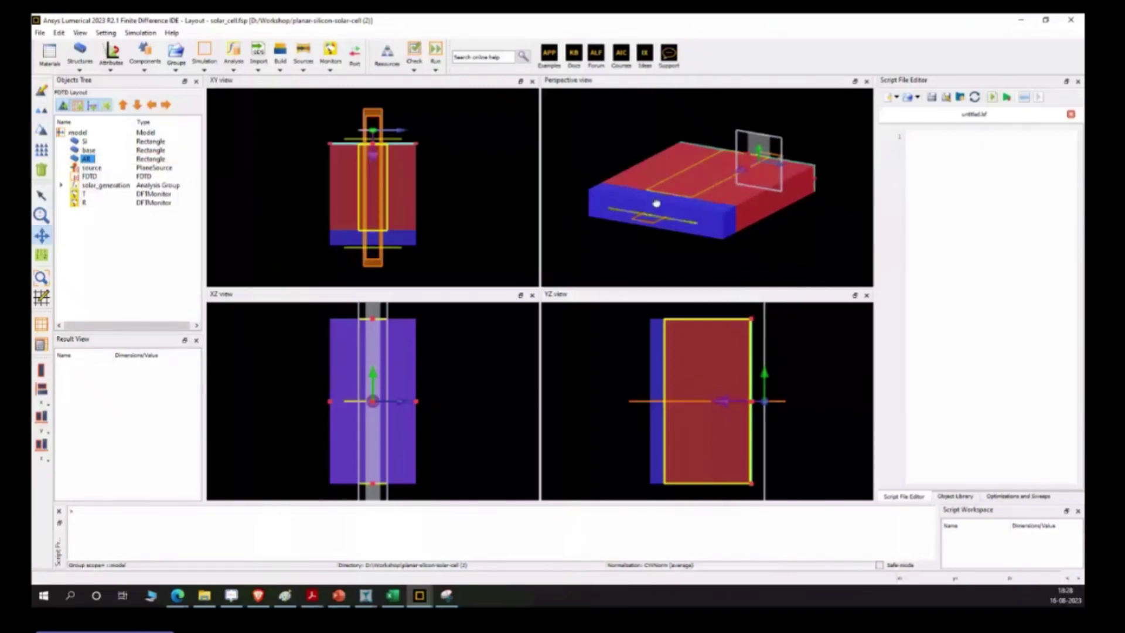
drag(656, 204, 770, 119)
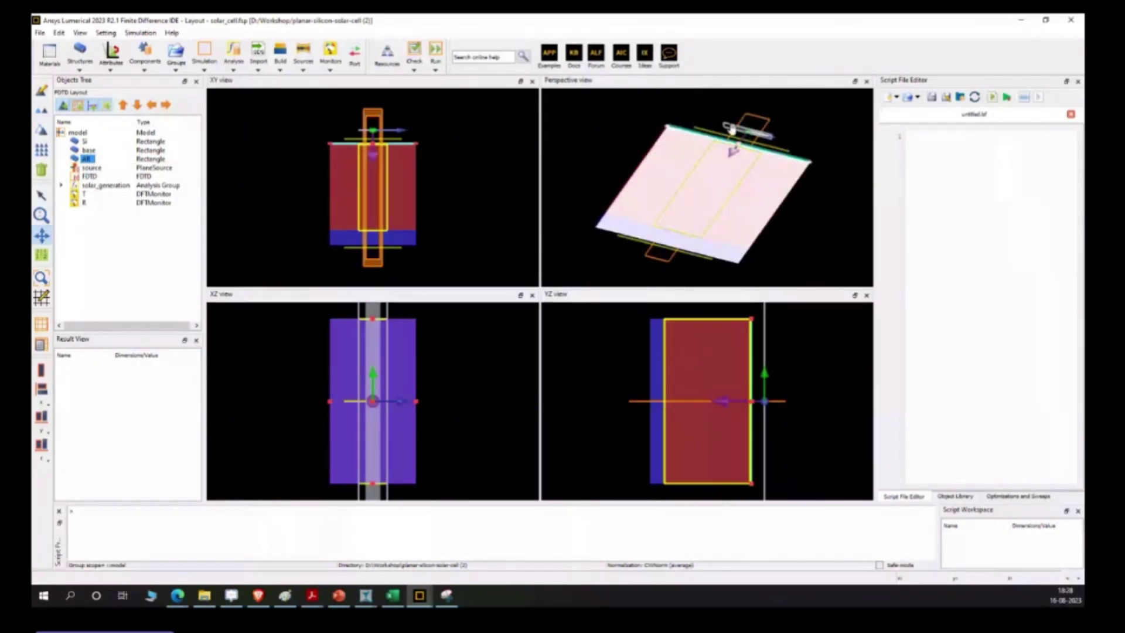
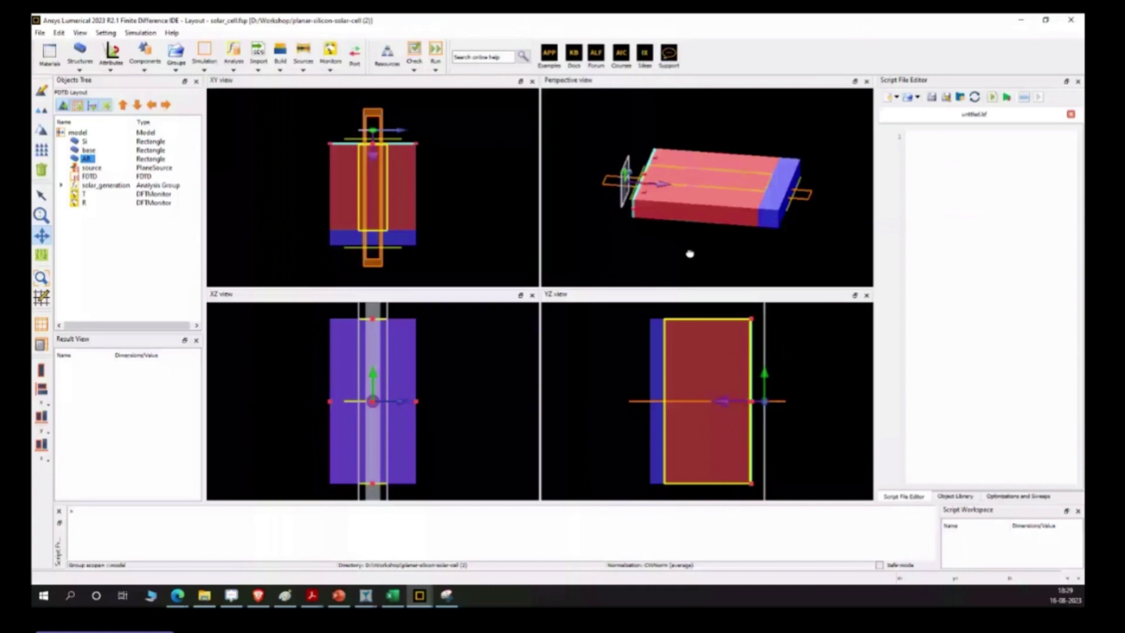
drag(690, 254, 610, 201)
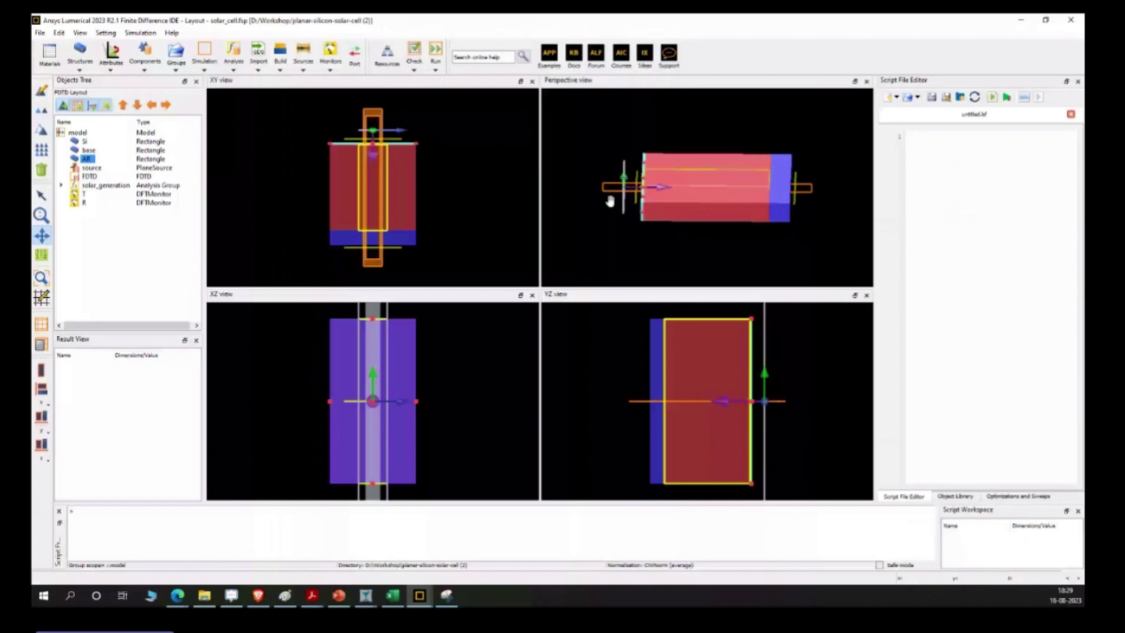
- Review the available source types and set the existing plane wave source's direction definition to k-vector, with polarization defined by angle
click(304, 69)
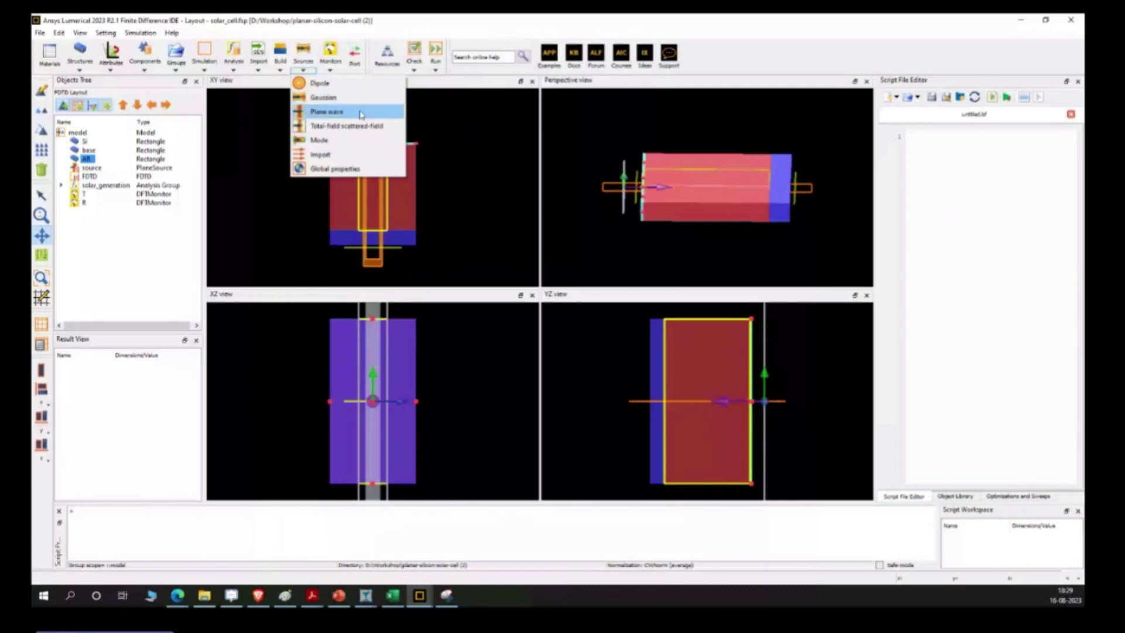
click(315, 128)
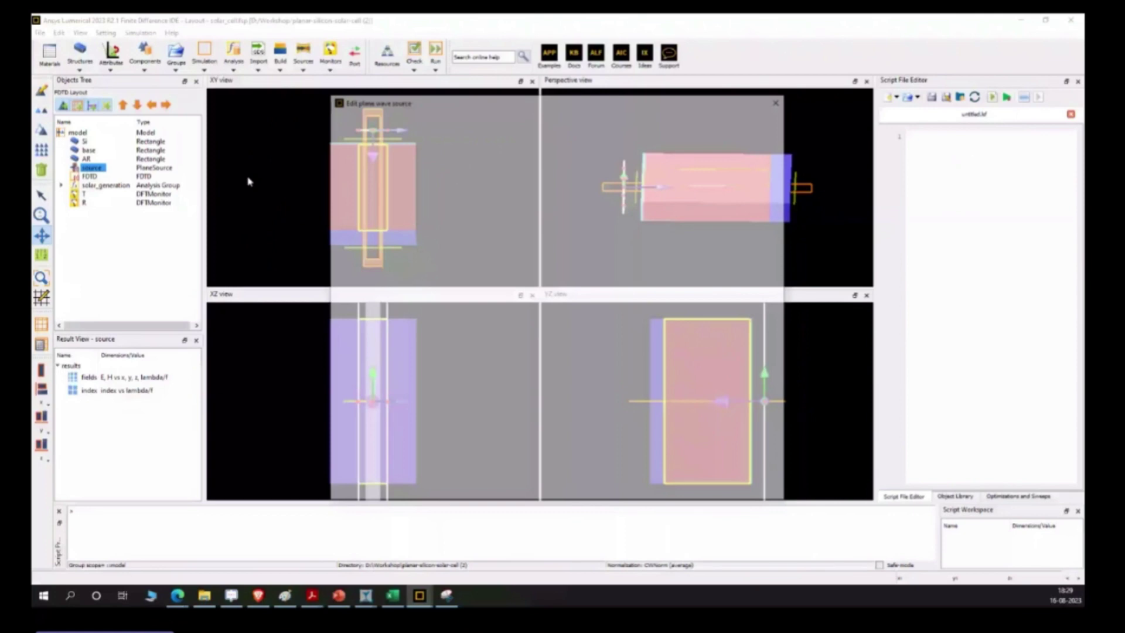
click(574, 182)
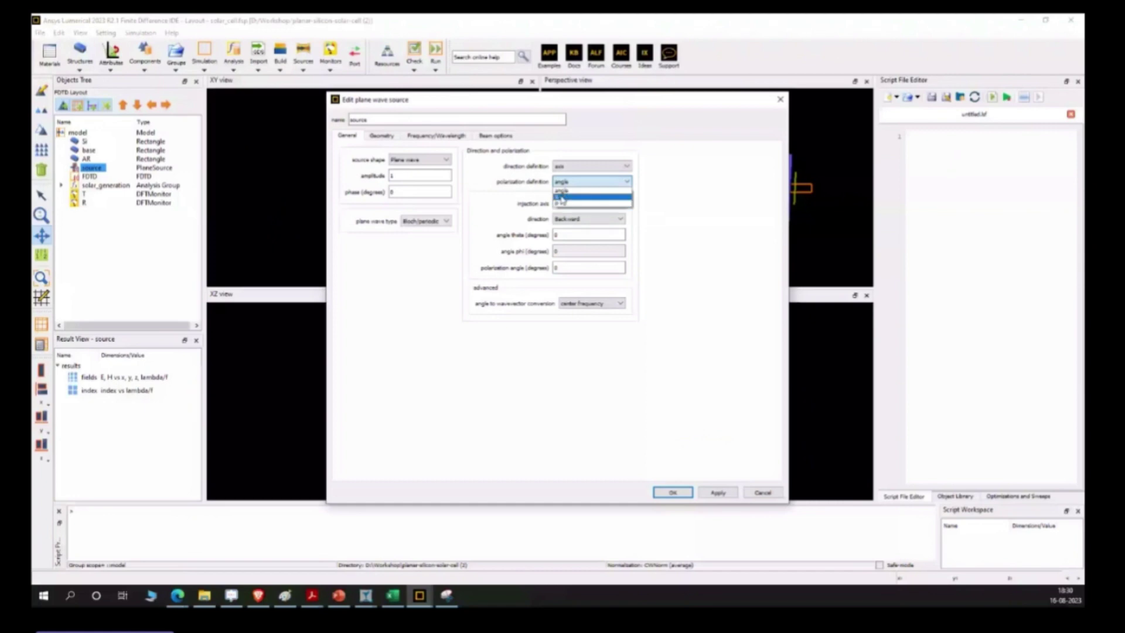
click(561, 191)
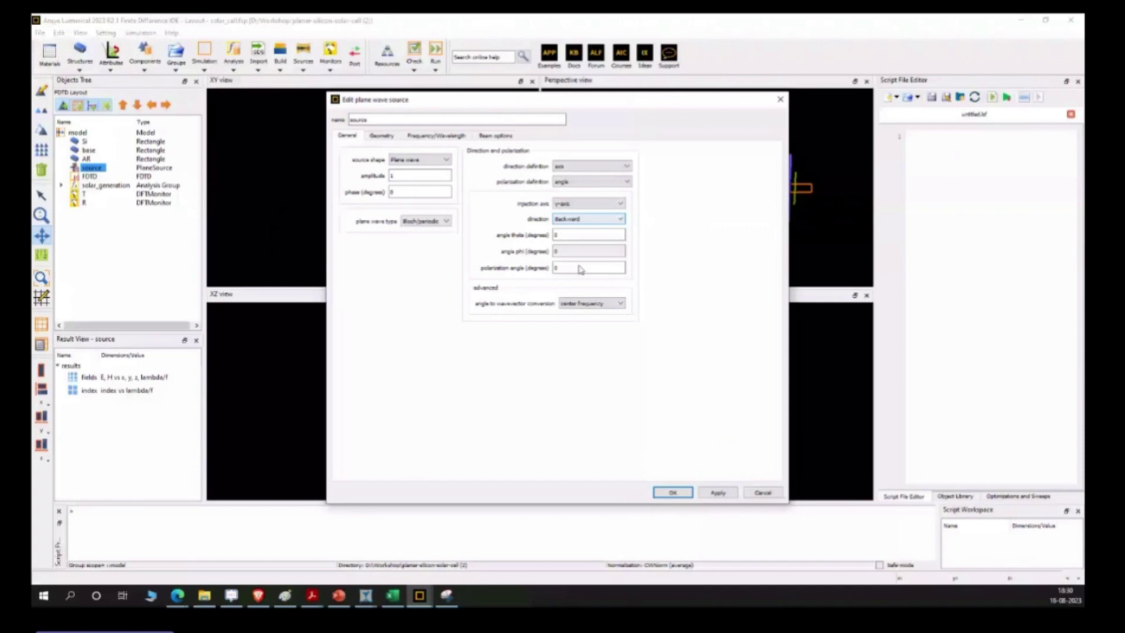
click(567, 167)
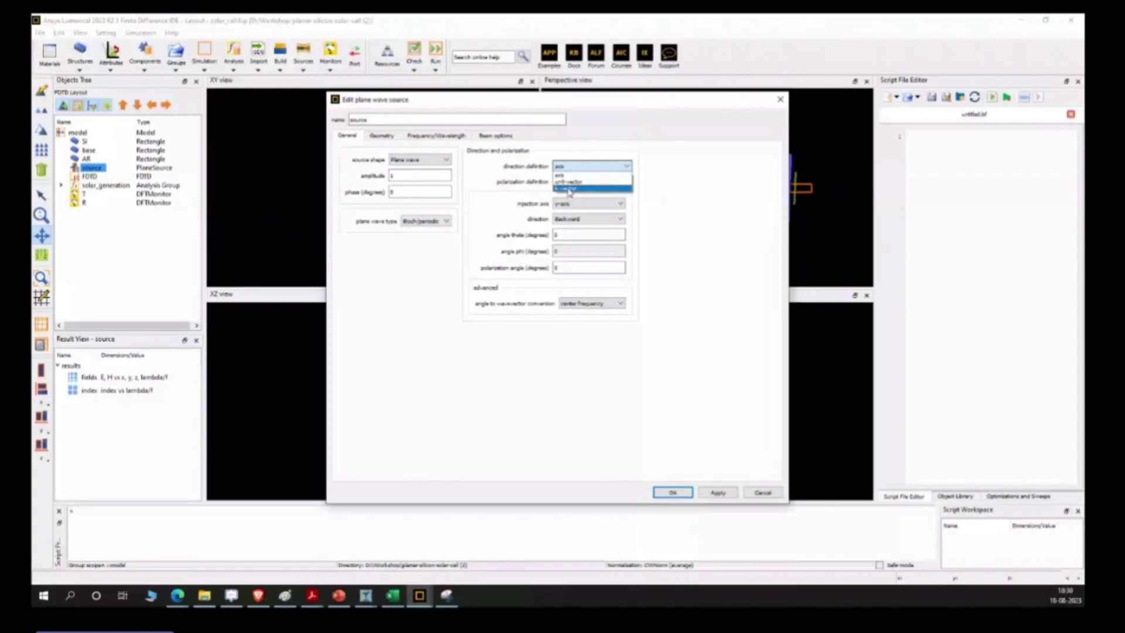
click(569, 189)
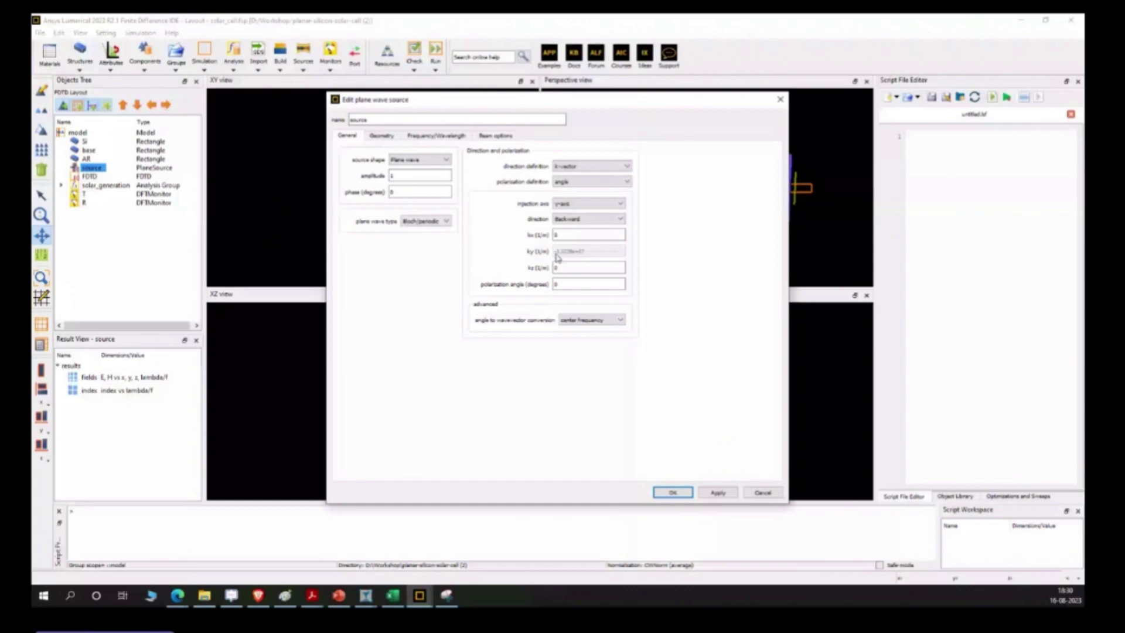
click(576, 283)
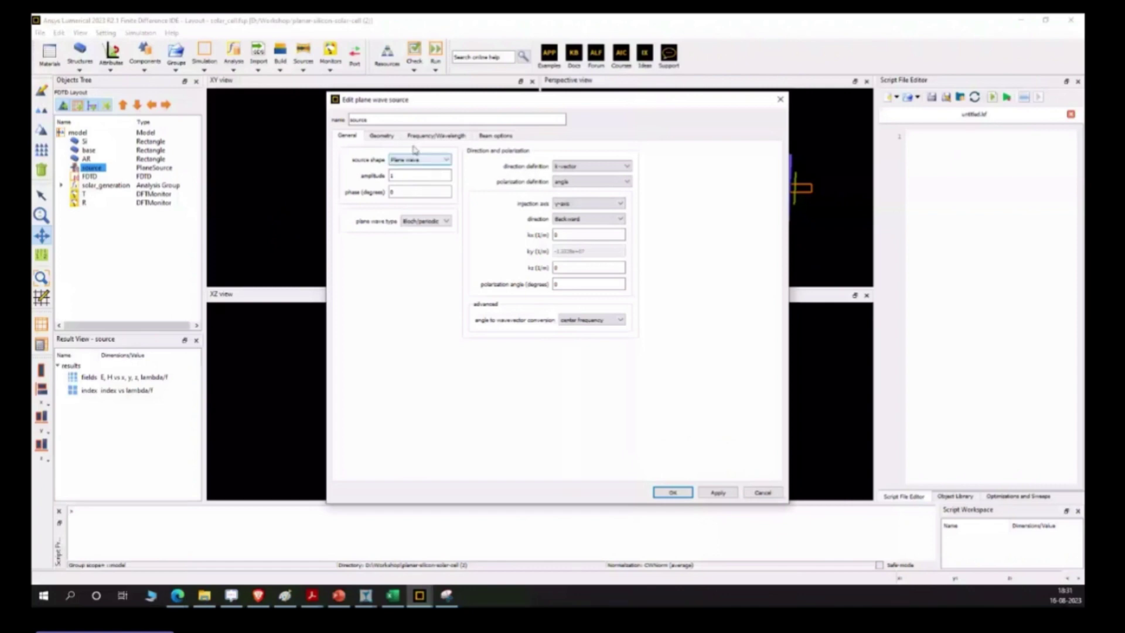
- Review the plane wave source's geometry and frequency/wavelength settings and accept its properties
click(382, 136)
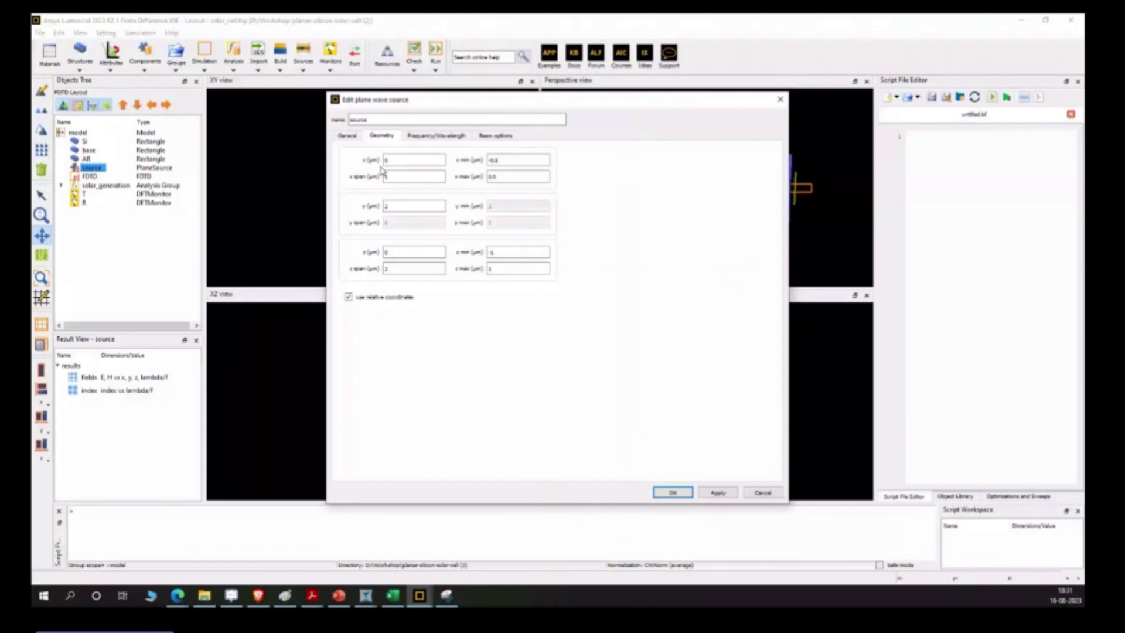
click(436, 135)
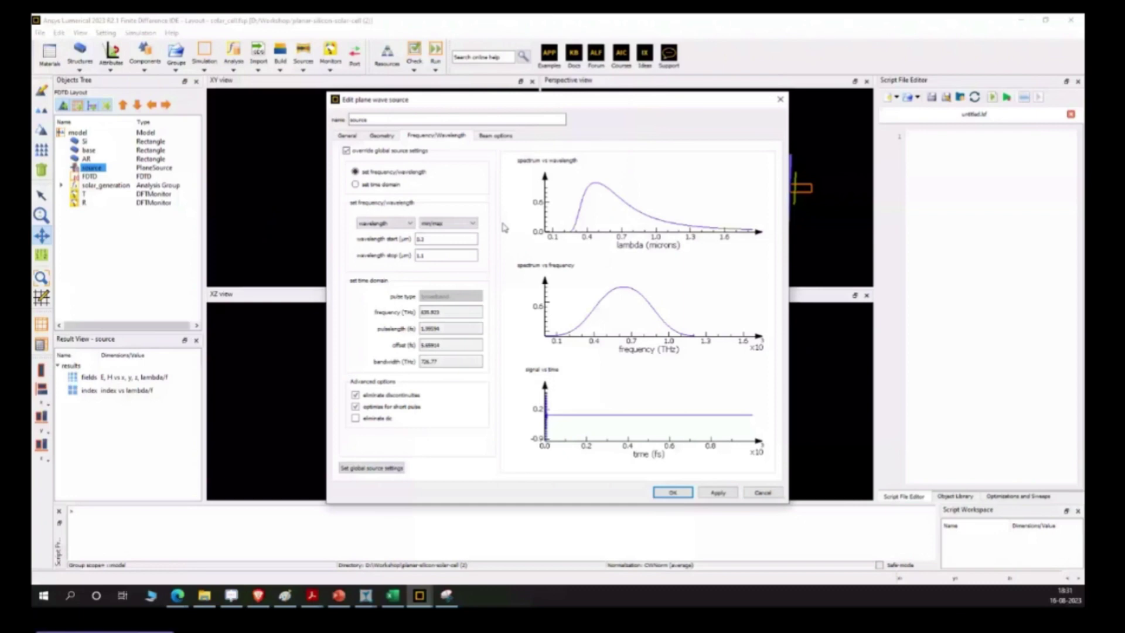
click(673, 492)
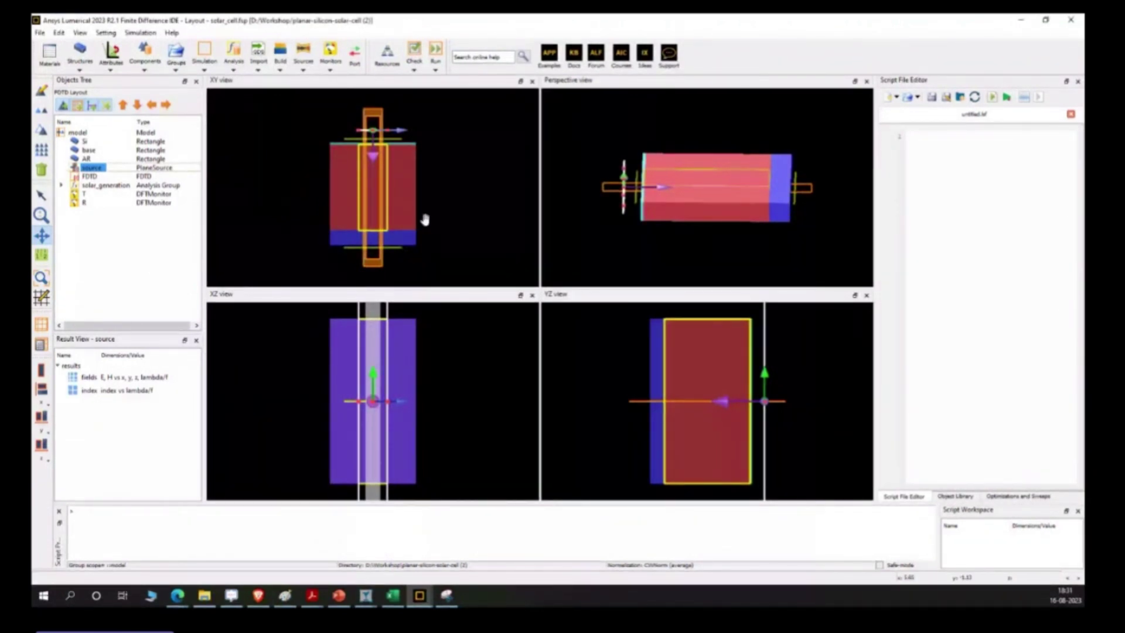
- Open the FDTD region's properties and review its simulation time, mesh settings and geometry alongside the solar cell model
key(Down)
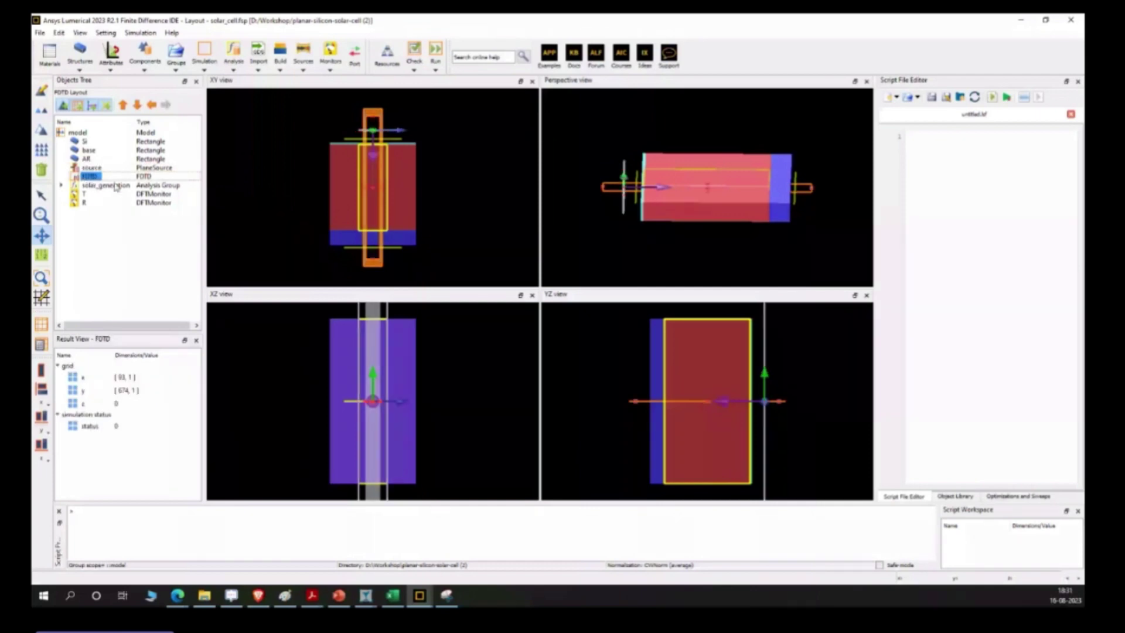
key(e)
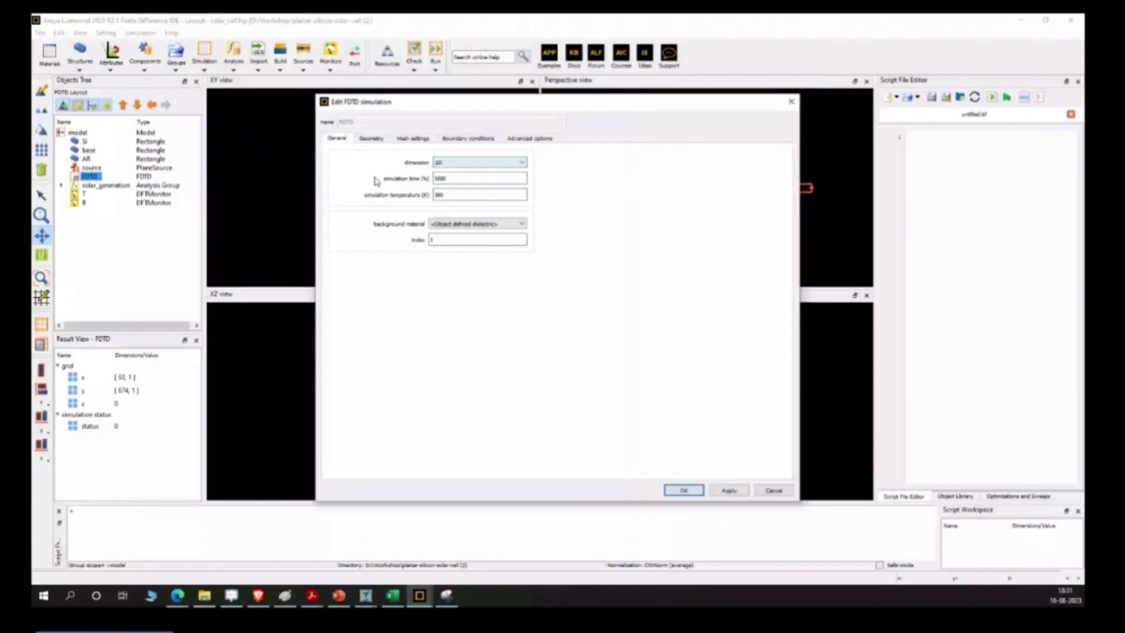
click(510, 177)
click(413, 138)
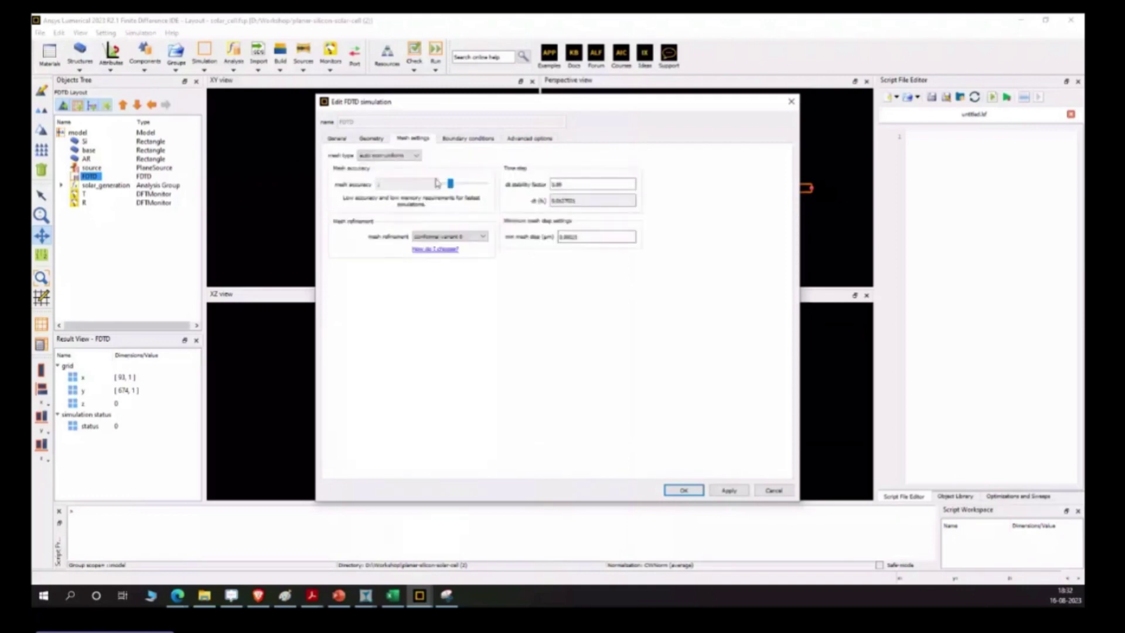
click(372, 139)
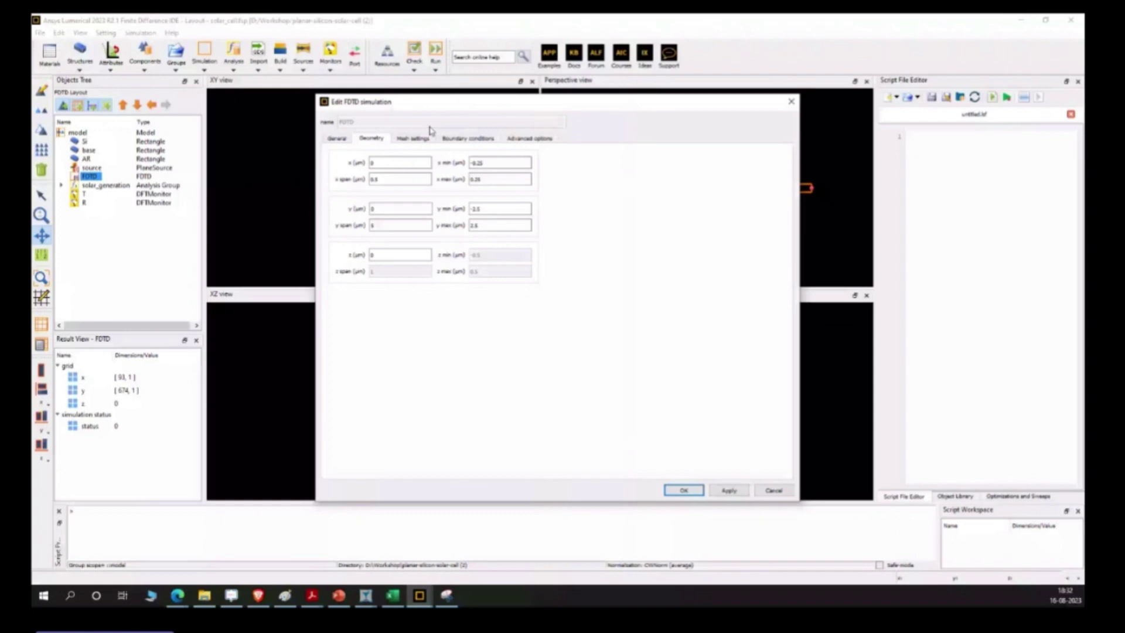
drag(430, 101, 588, 263)
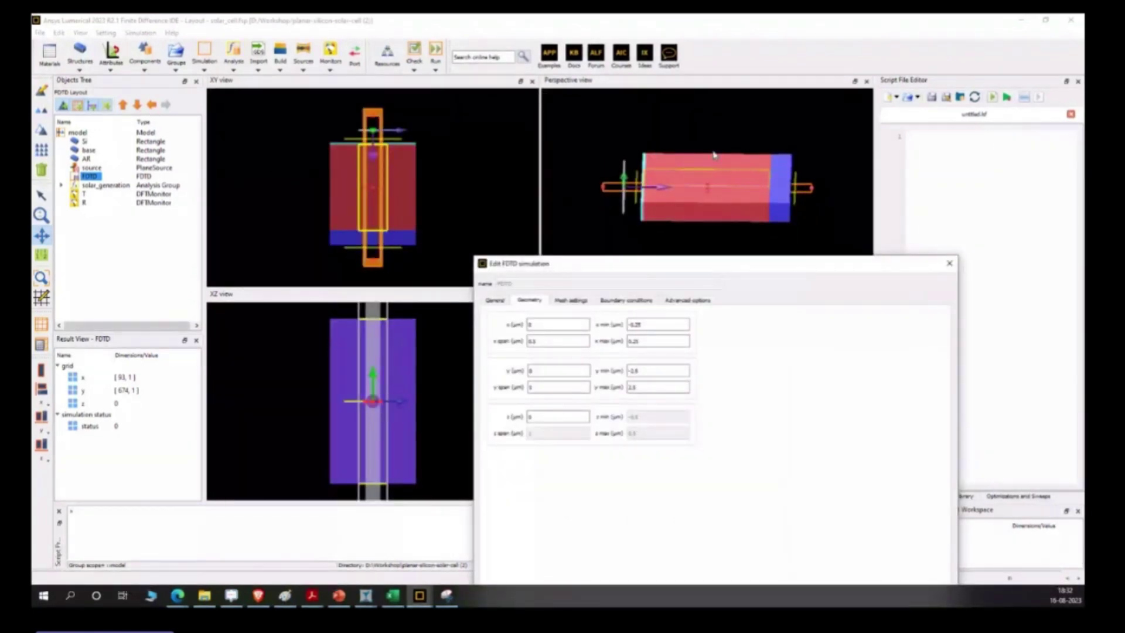
- Review the FDTD region's general settings, minimum mesh step and boundary conditions, and close its properties
click(495, 300)
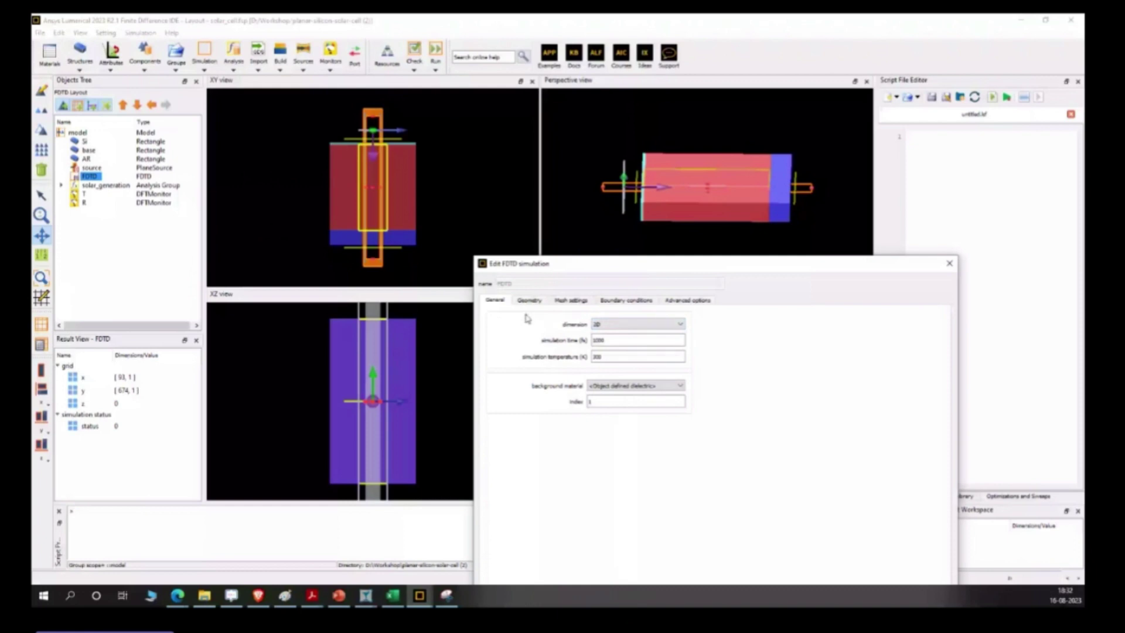
click(570, 300)
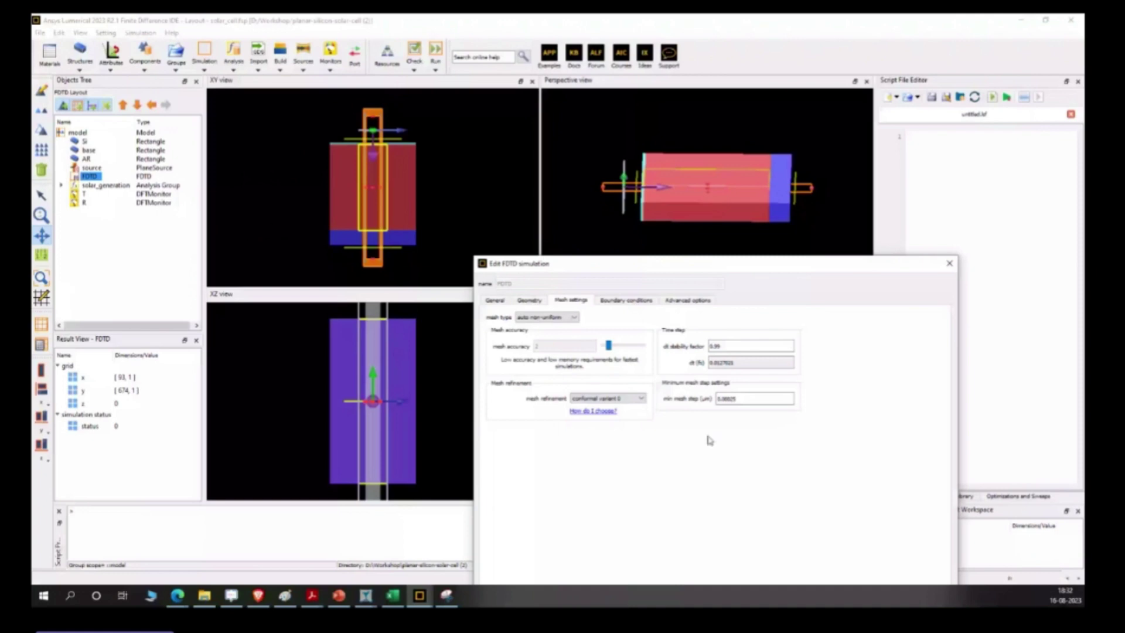
click(738, 397)
click(622, 304)
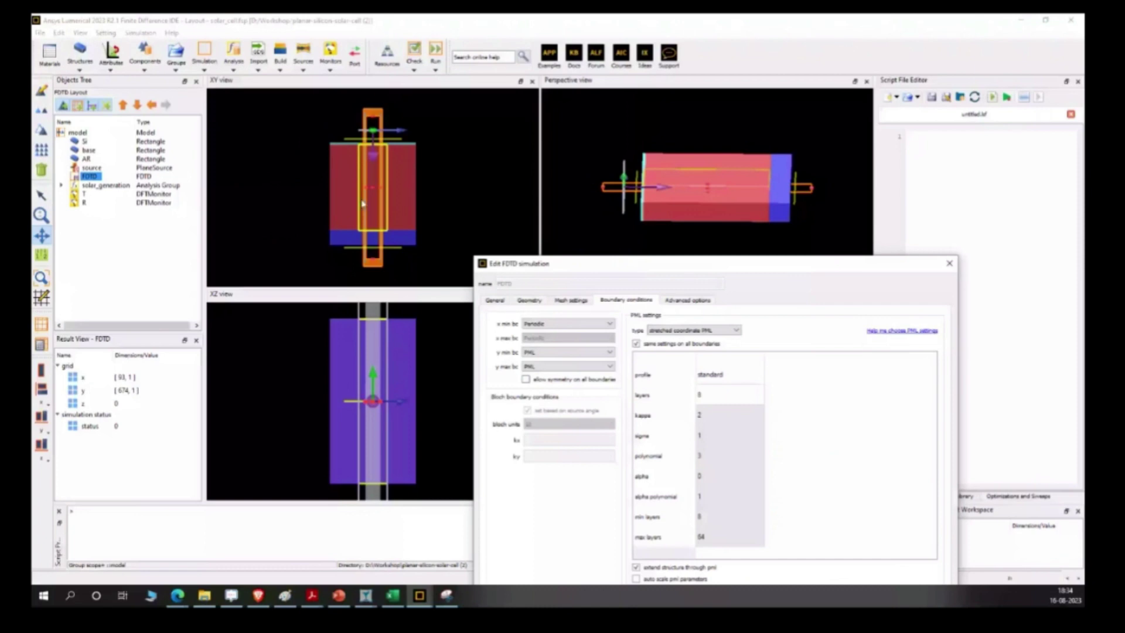
key(Escape)
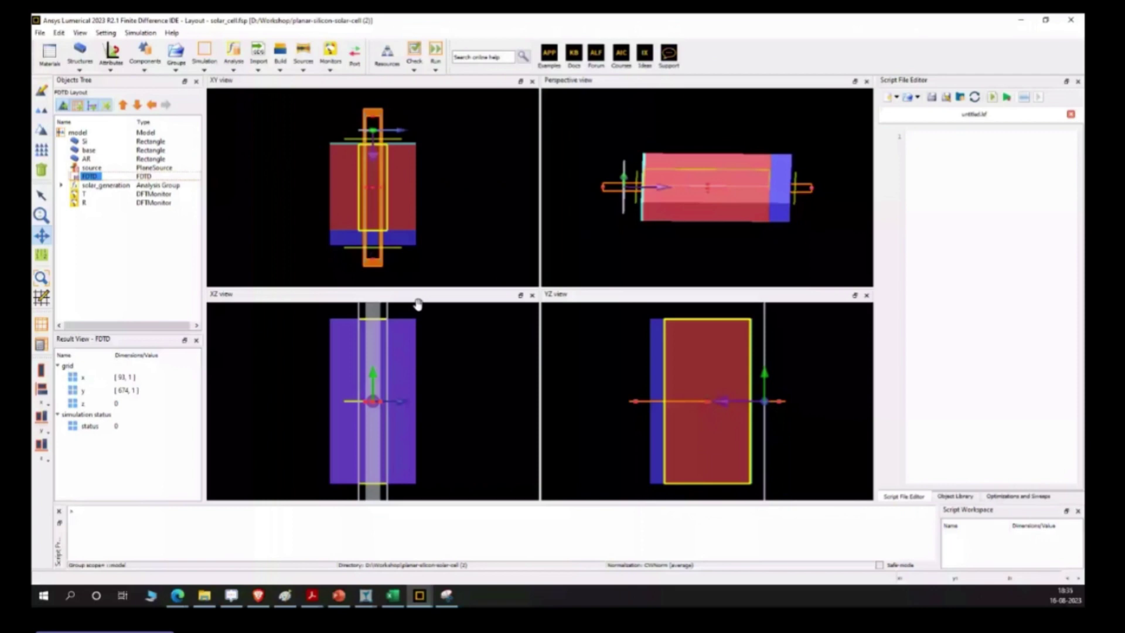
- Switch to the solar_organic_2D project from the D:/Workshop folder in its layout mode
click(419, 595)
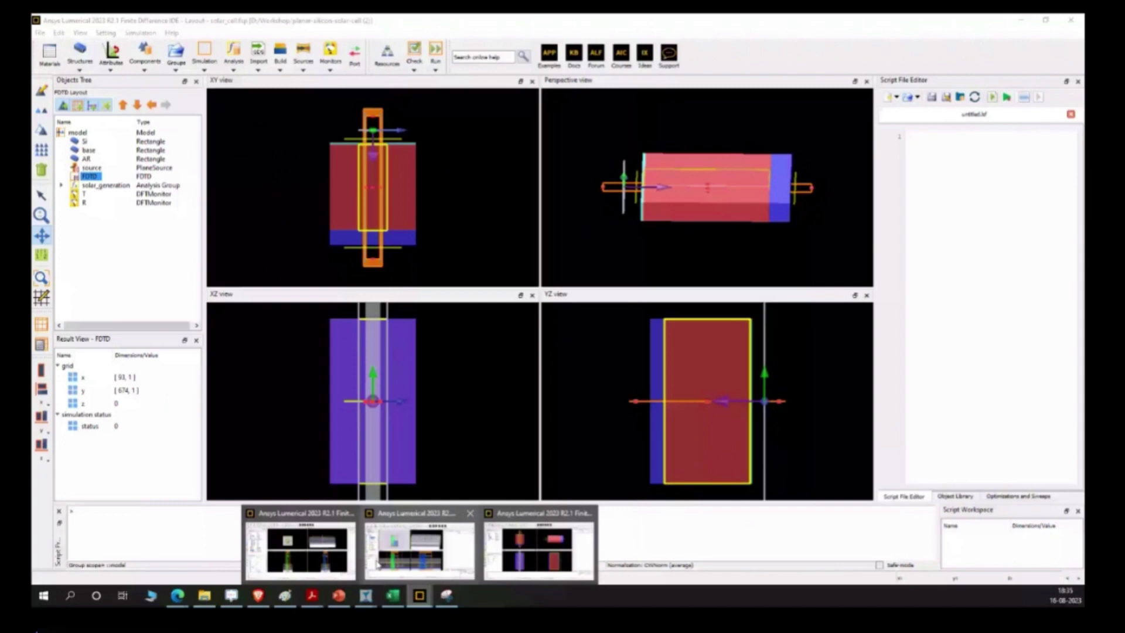
click(378, 564)
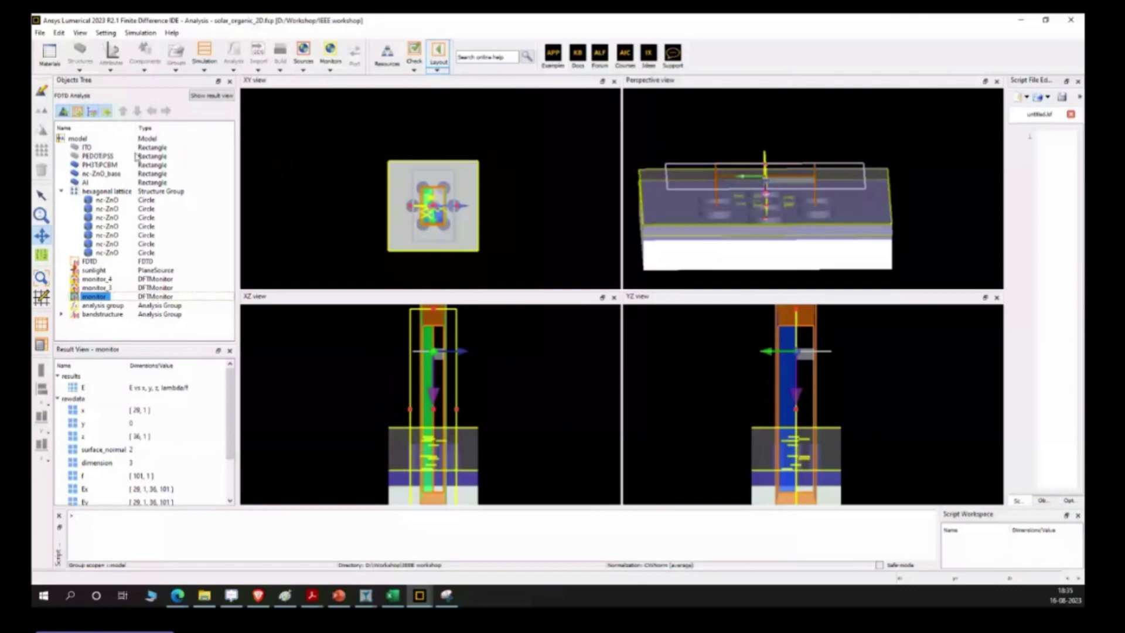
click(419, 595)
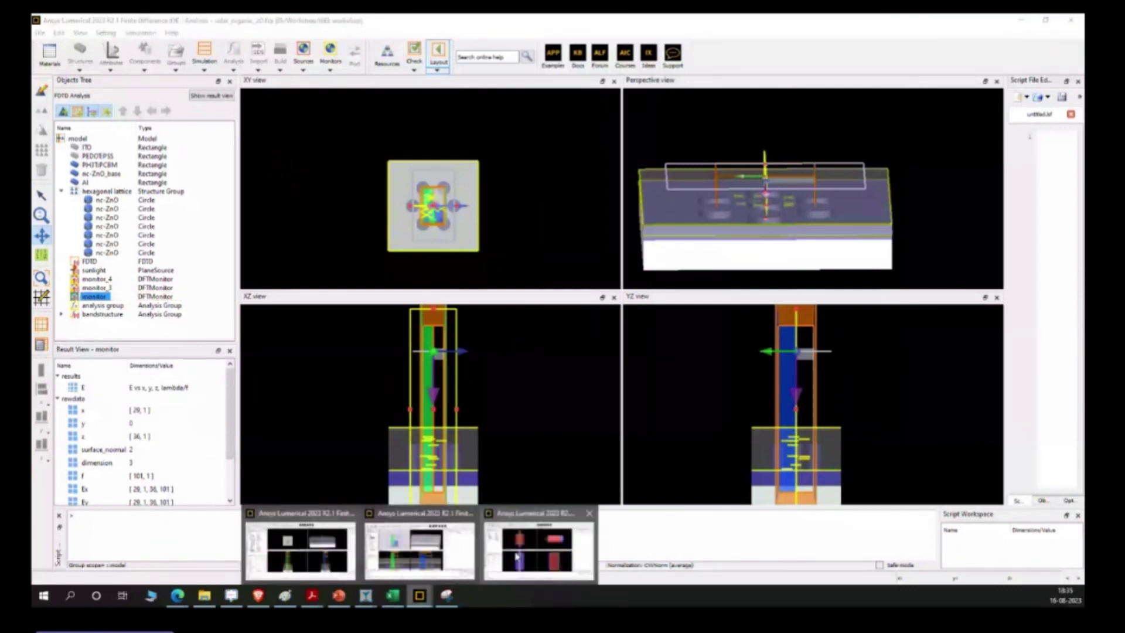
click(517, 556)
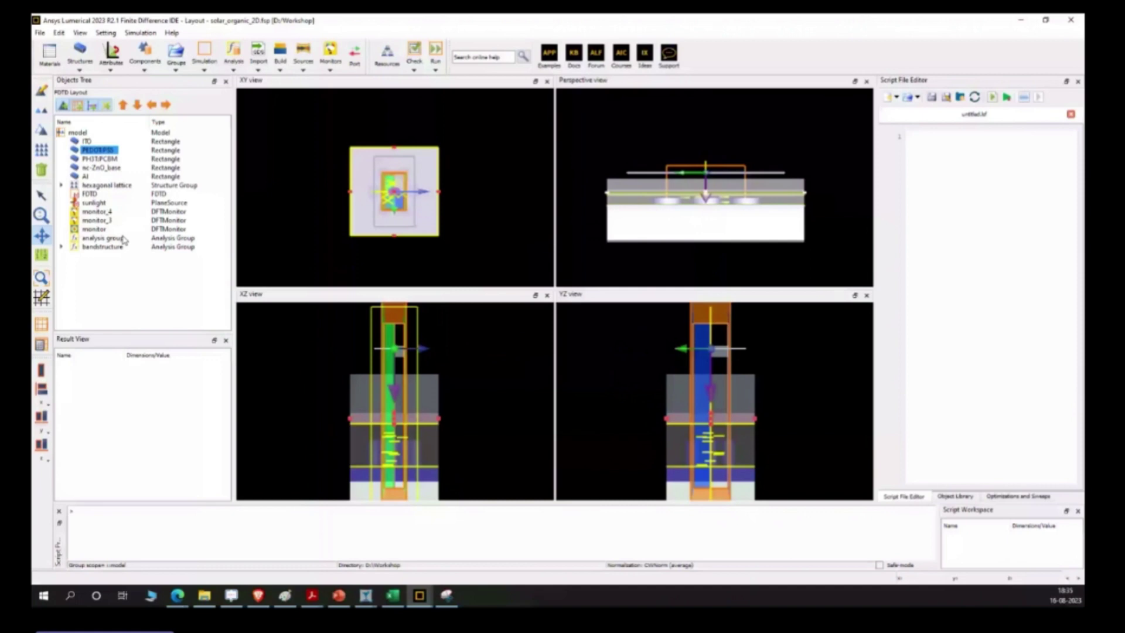
- Disable the sunlight source, all three monitors, the analysis group and bandstructure, and enable the PEDOT:PSS layer
drag(124, 239, 98, 228)
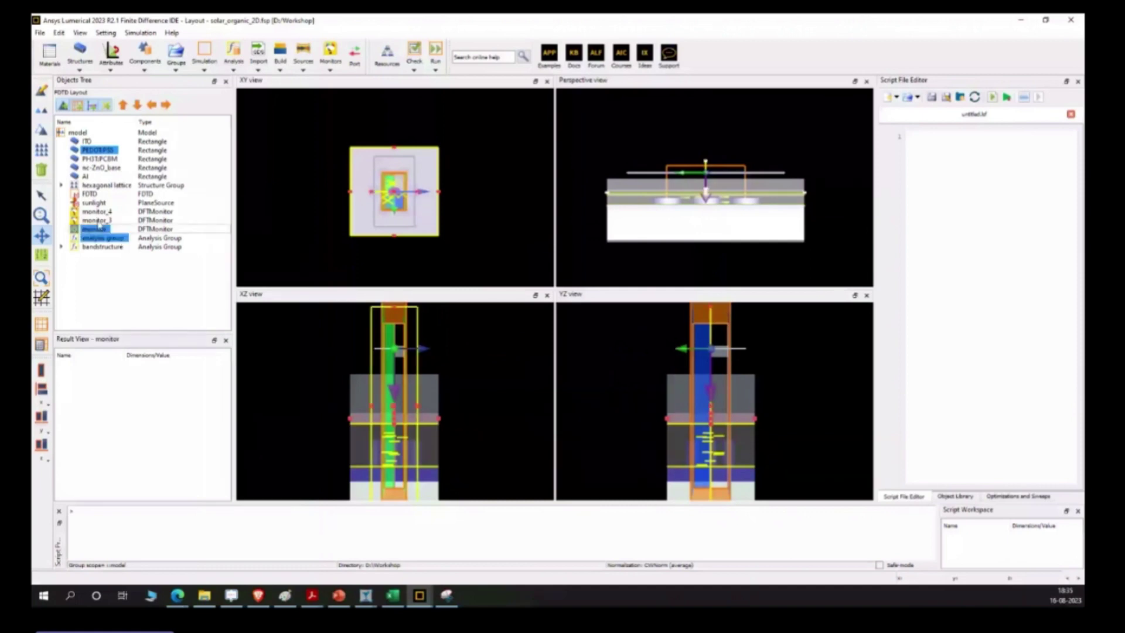
drag(98, 222, 97, 214)
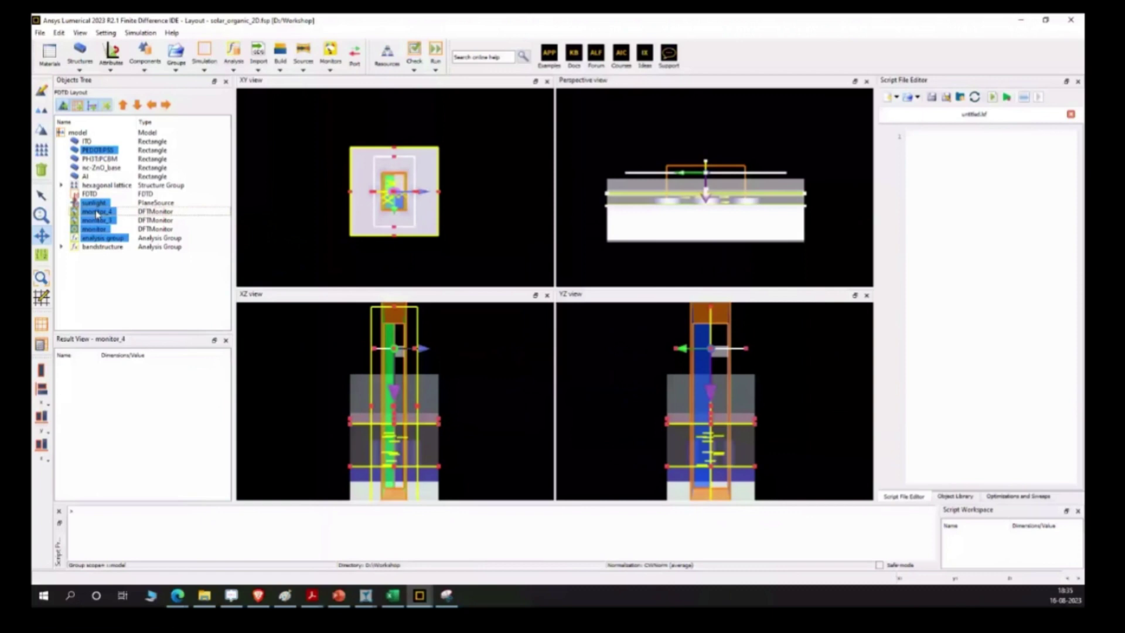
click(103, 247)
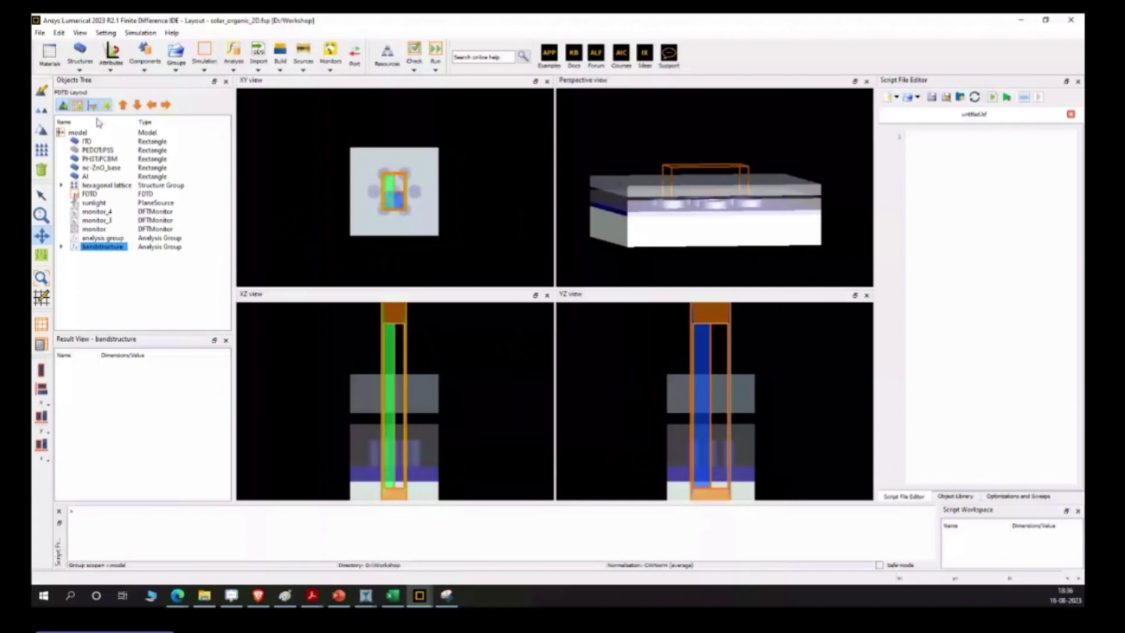
click(97, 150)
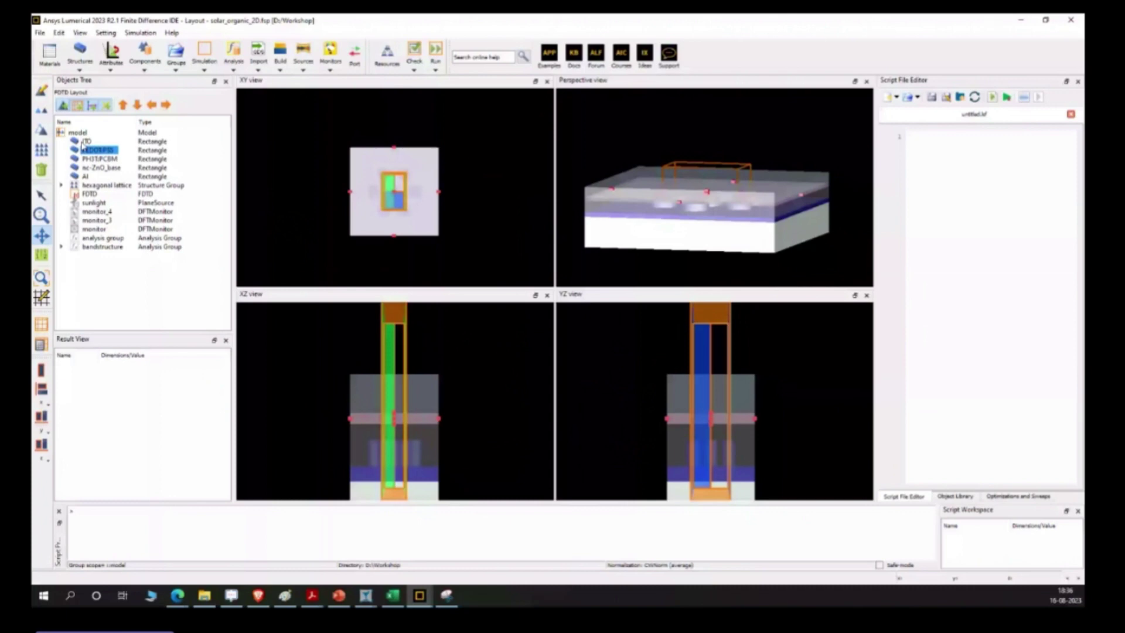
- Disable the ITO, PEDOT:PSS, PH3T:PCBM and nc-ZnO_base layers and inspect the hexagonal lattice above the Al layer in perspective
drag(82, 144, 100, 168)
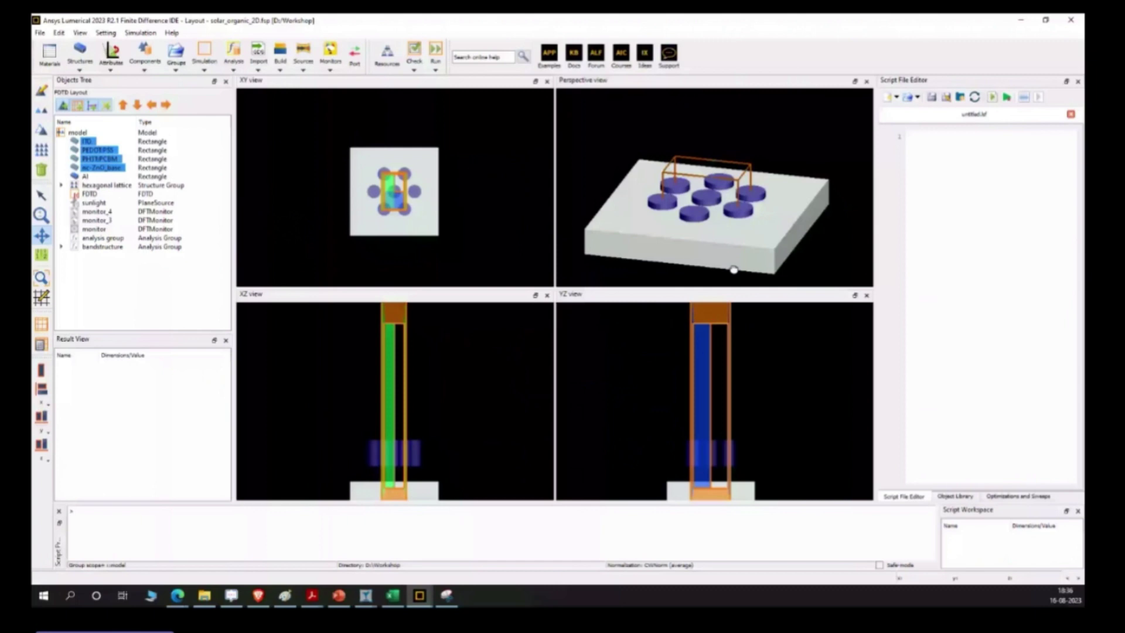
drag(734, 269, 754, 251)
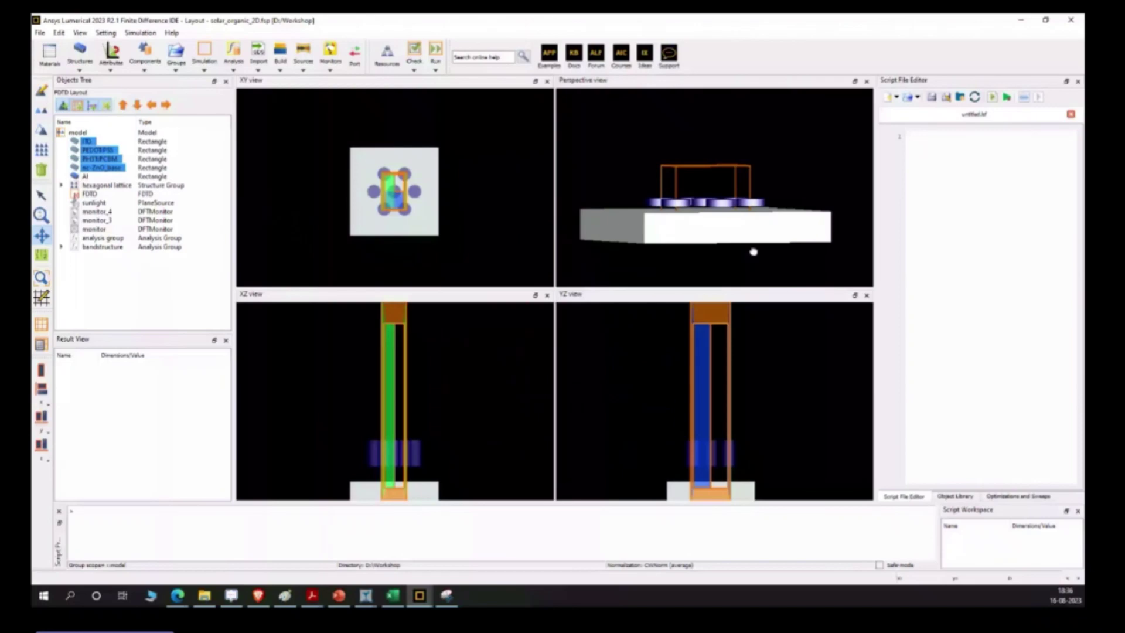
drag(753, 251, 727, 257)
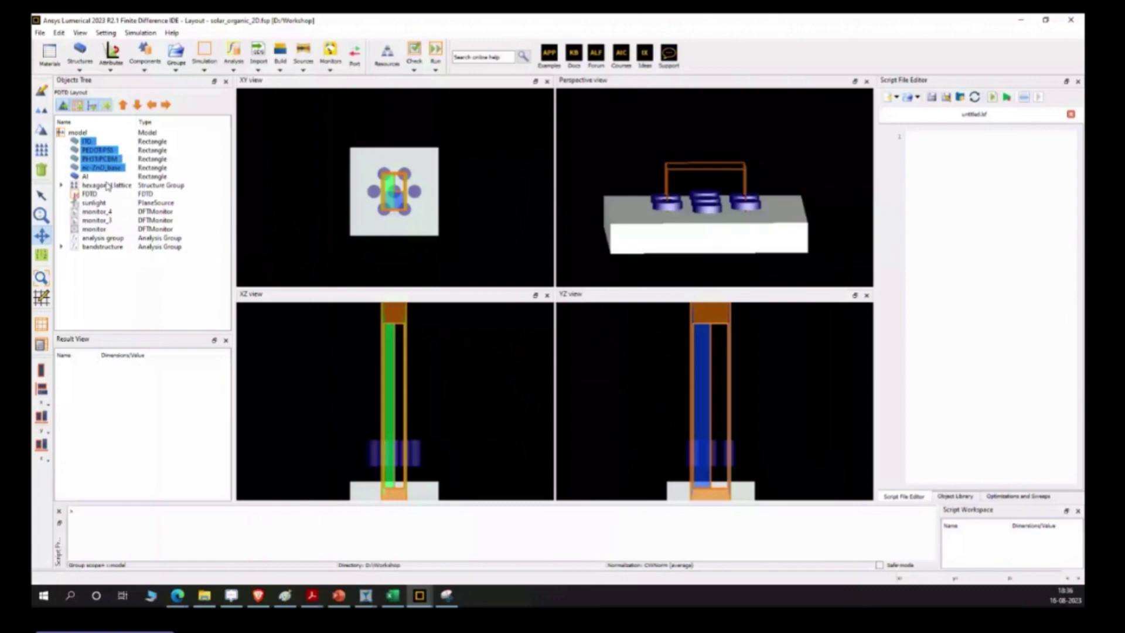
- Enable the nc-ZnO_base layer and inspect it with the nc-ZnO hexagonal lattice from several angles in perspective
click(103, 167)
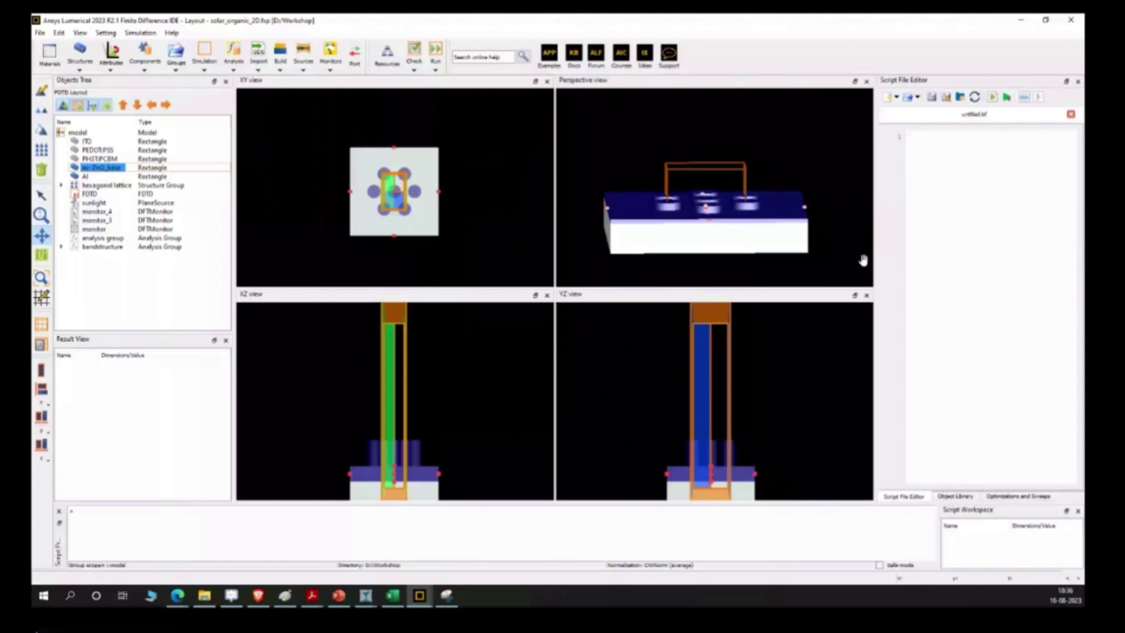
drag(864, 260, 835, 234)
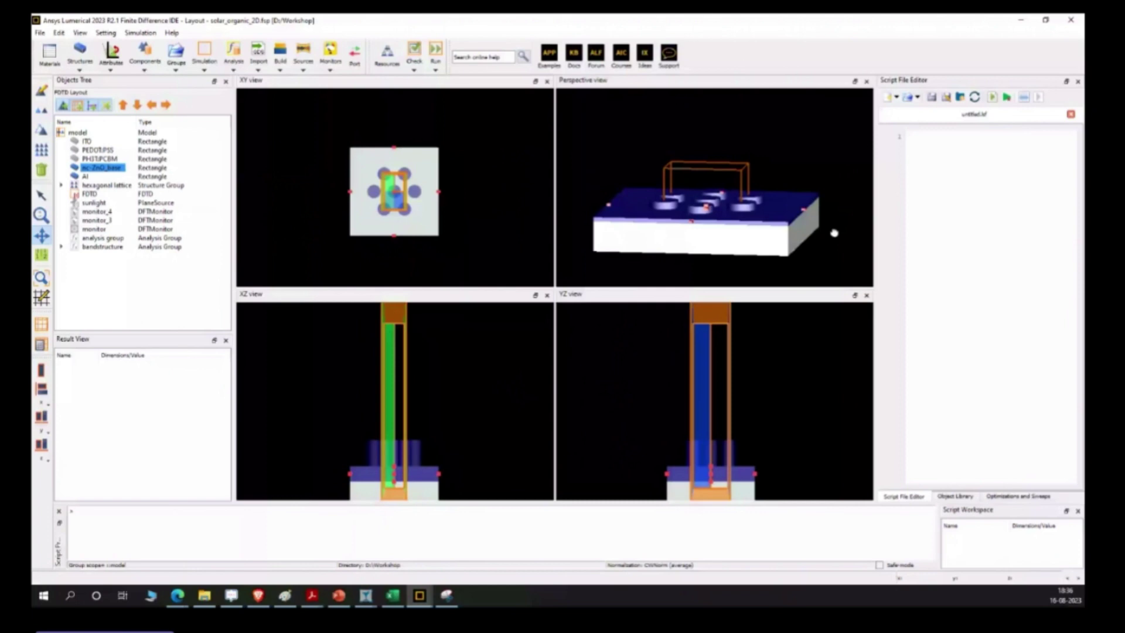
drag(834, 233, 795, 233)
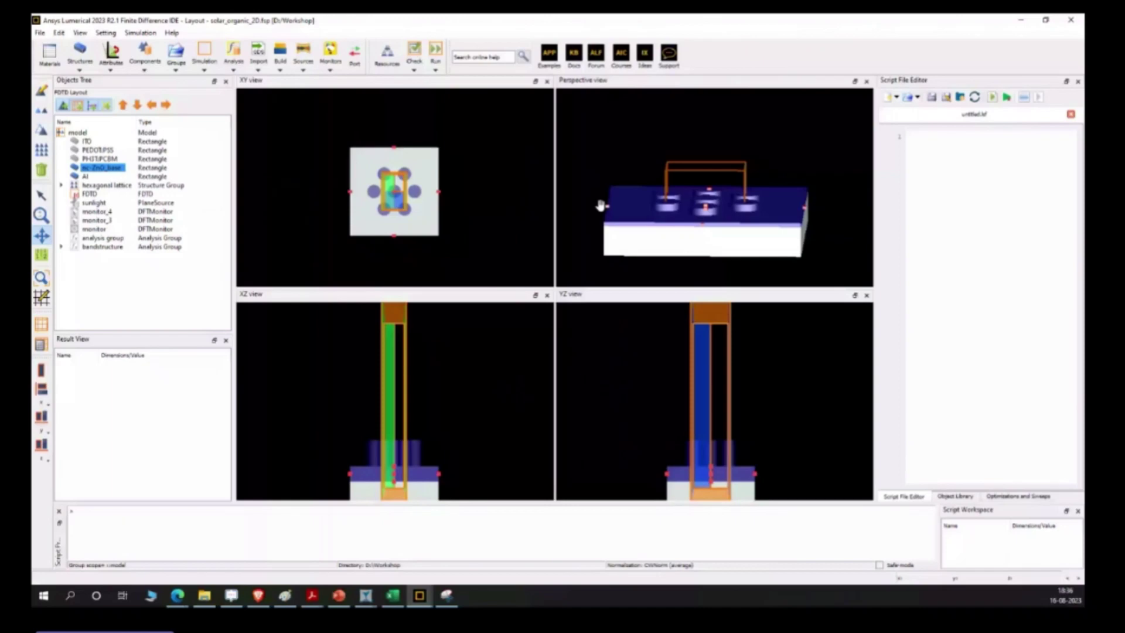
drag(600, 205, 671, 197)
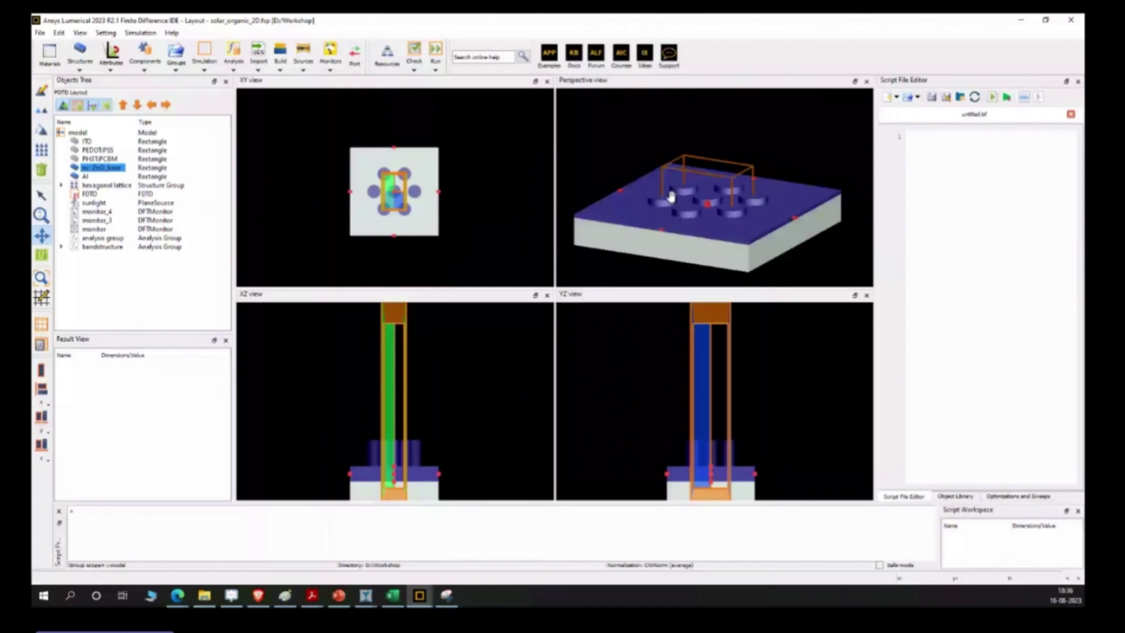
drag(672, 197, 694, 195)
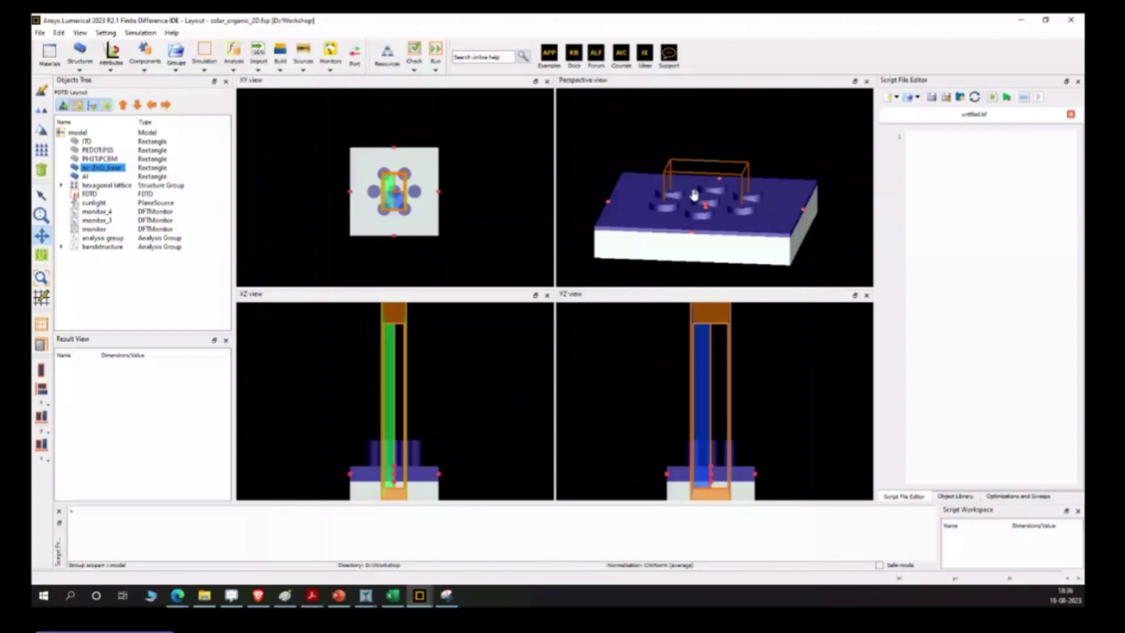
scroll(758, 230, up, 3)
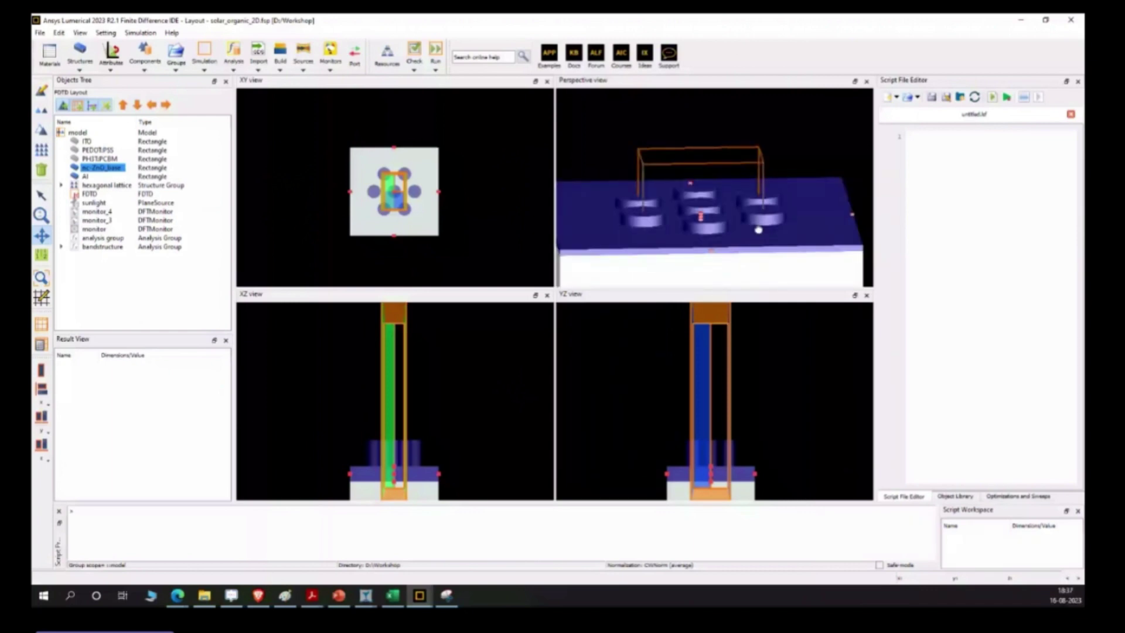
drag(759, 230, 667, 212)
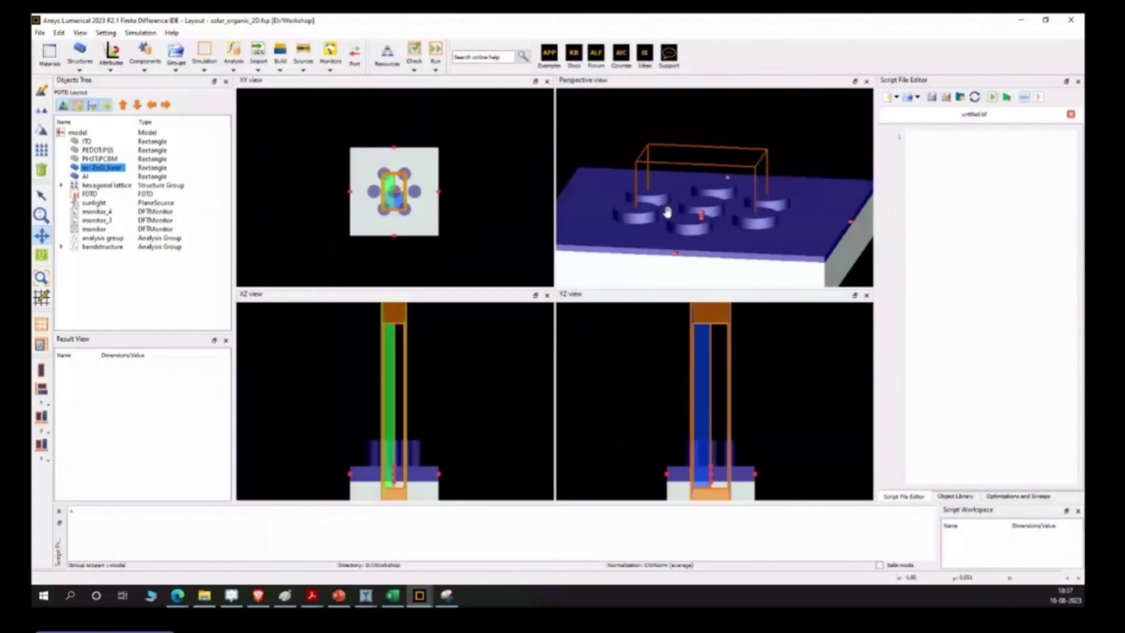
- Enable the PH3T:PCBM layer and inspect how it surrounds the nc-ZnO lattice from several angles in perspective
right_click(114, 159)
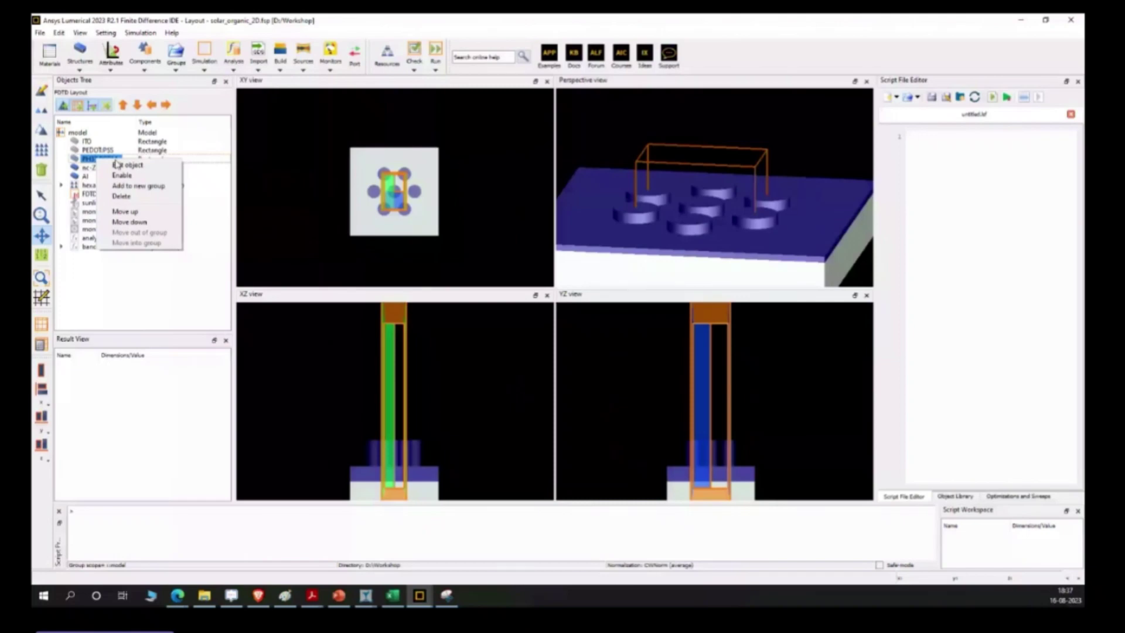
click(122, 176)
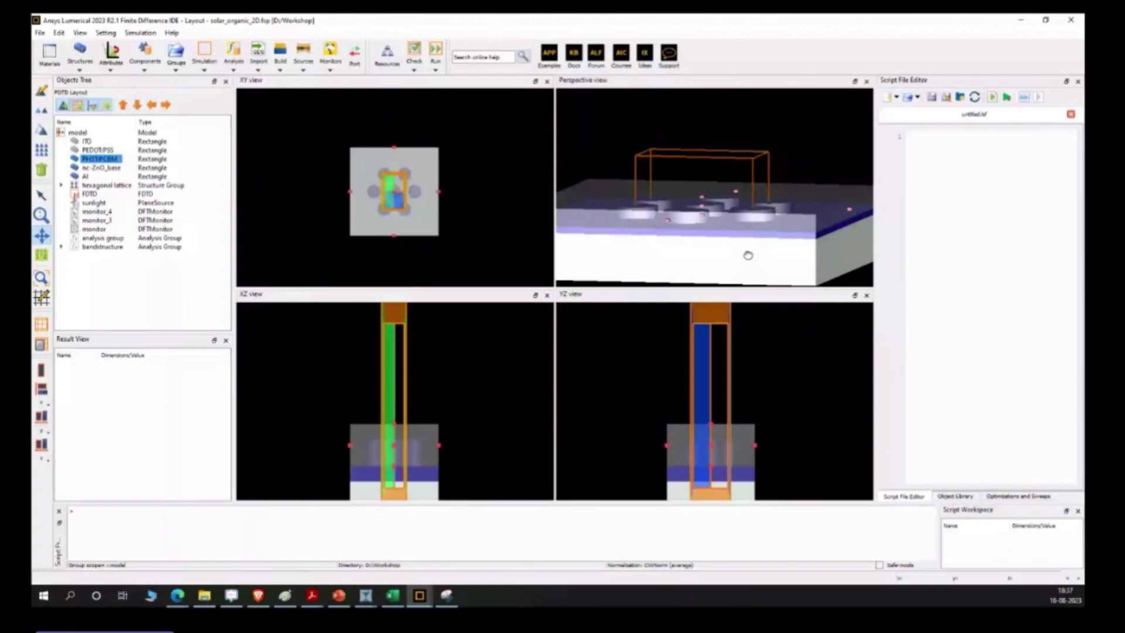
drag(748, 255, 715, 253)
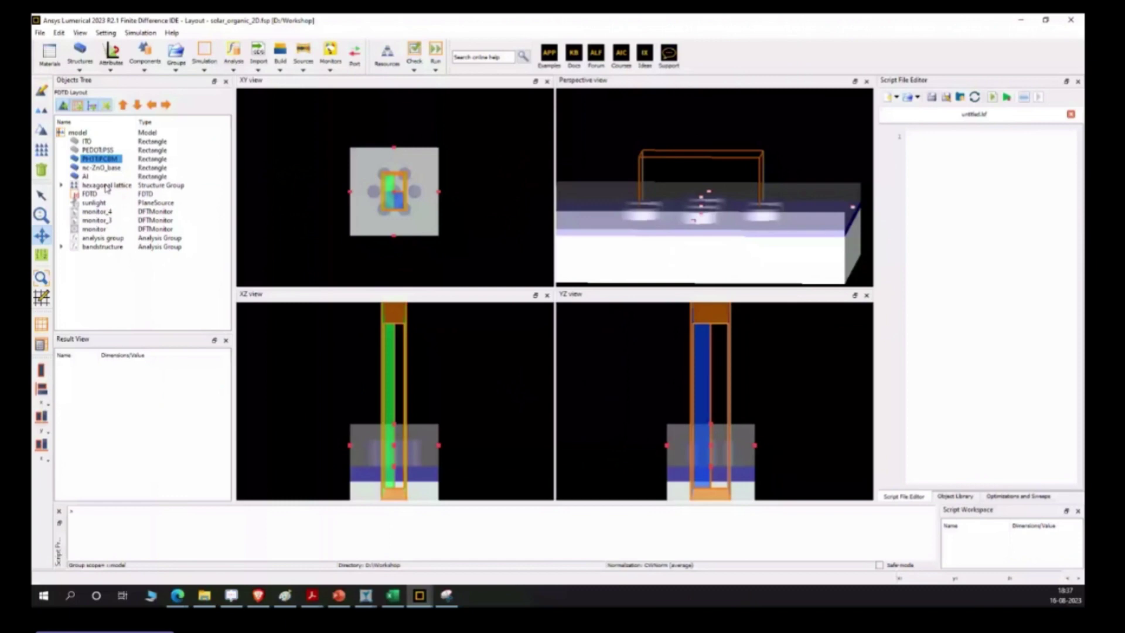
scroll(767, 234, down, 2)
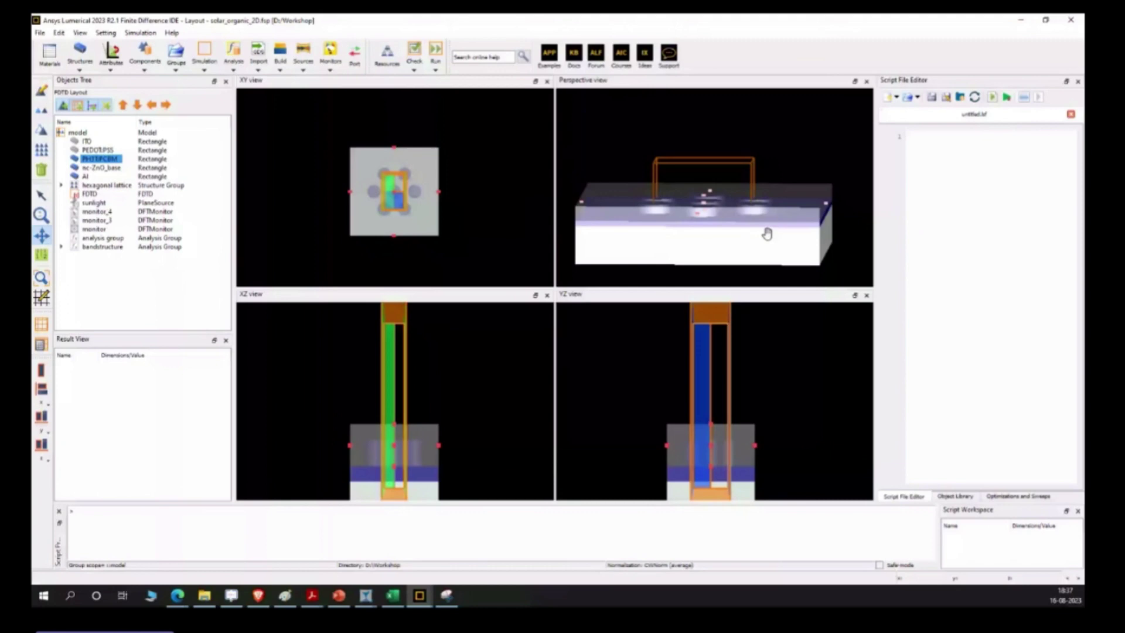
drag(767, 234, 698, 223)
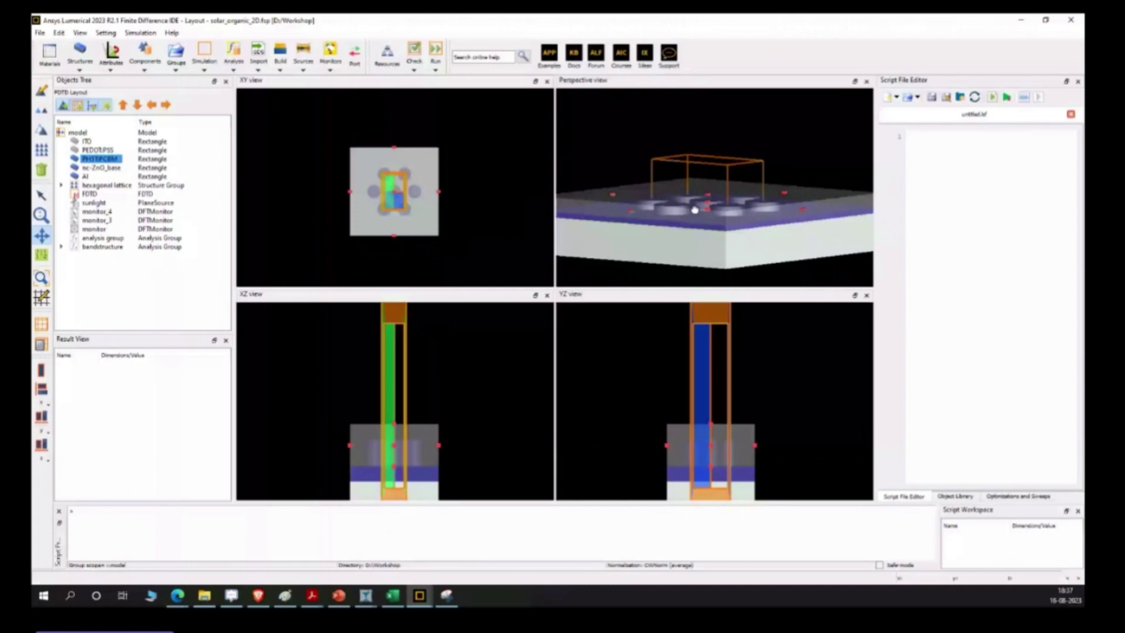
drag(694, 210, 703, 208)
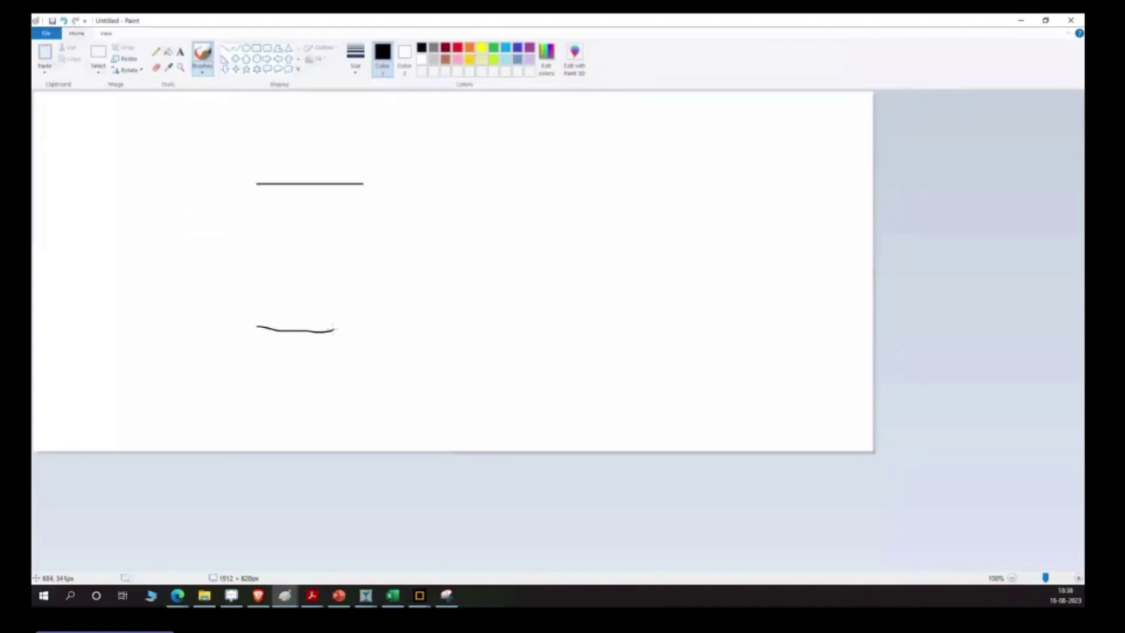
- Label the energy levels P3HT and PCBM in the sketch and mark a charge sign above the upper P3HT level
drag(285, 120, 307, 132)
drag(324, 133, 330, 113)
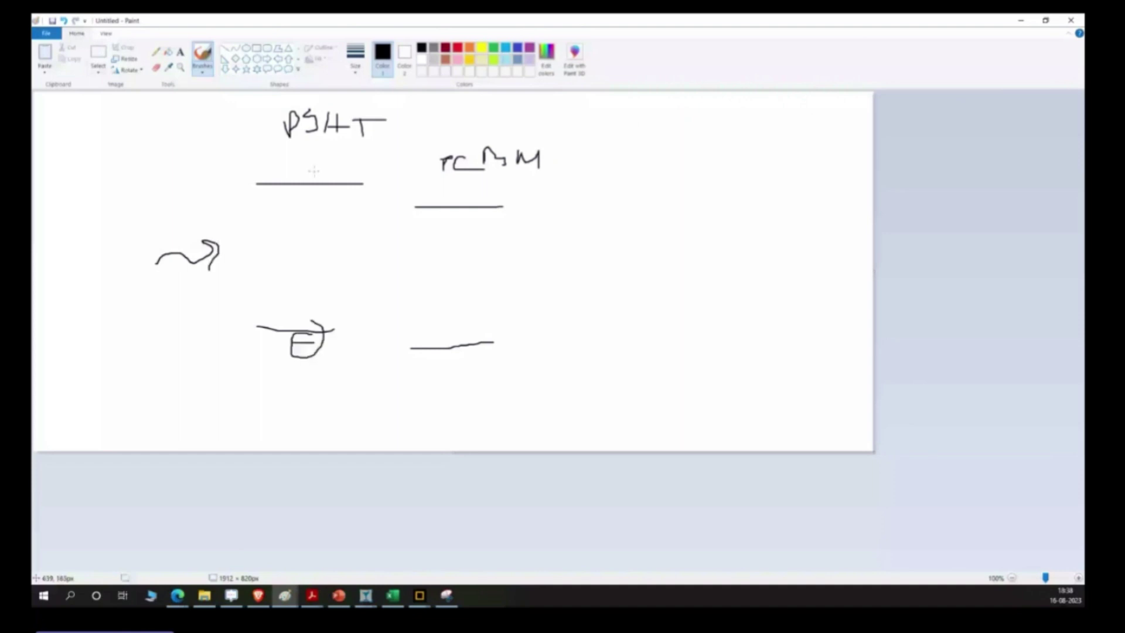
drag(321, 164, 320, 177)
- Draw two vertical boundary lines between the P3HT and PCBM levels and a curved arrow from the upper P3HT level to the upper PCBM level
drag(365, 159, 384, 433)
drag(412, 149, 406, 179)
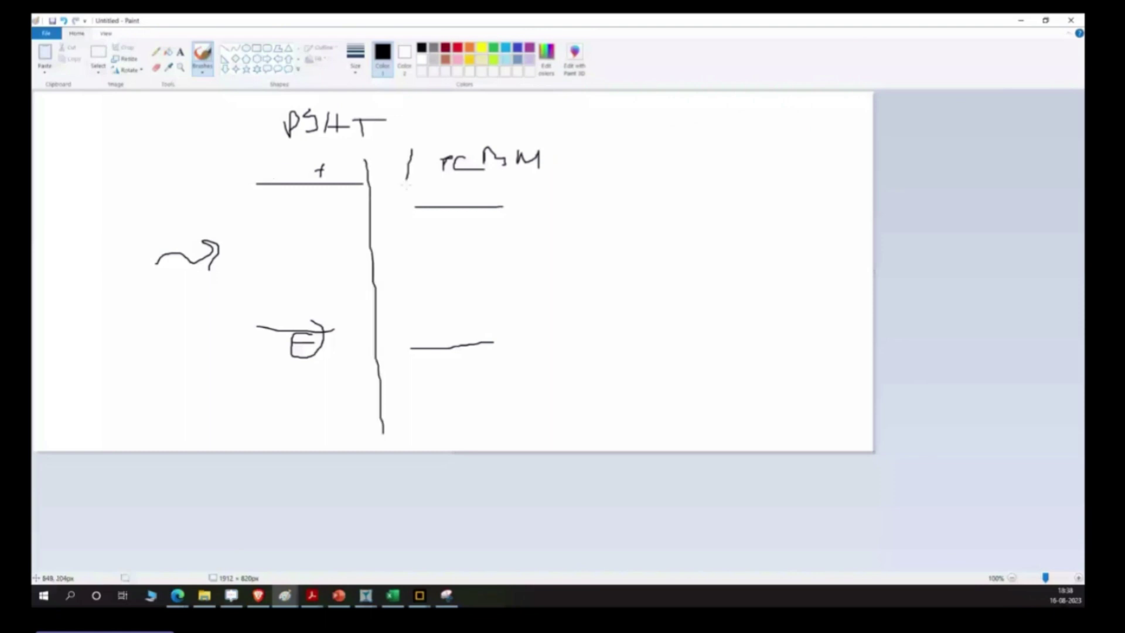
drag(406, 181, 416, 419)
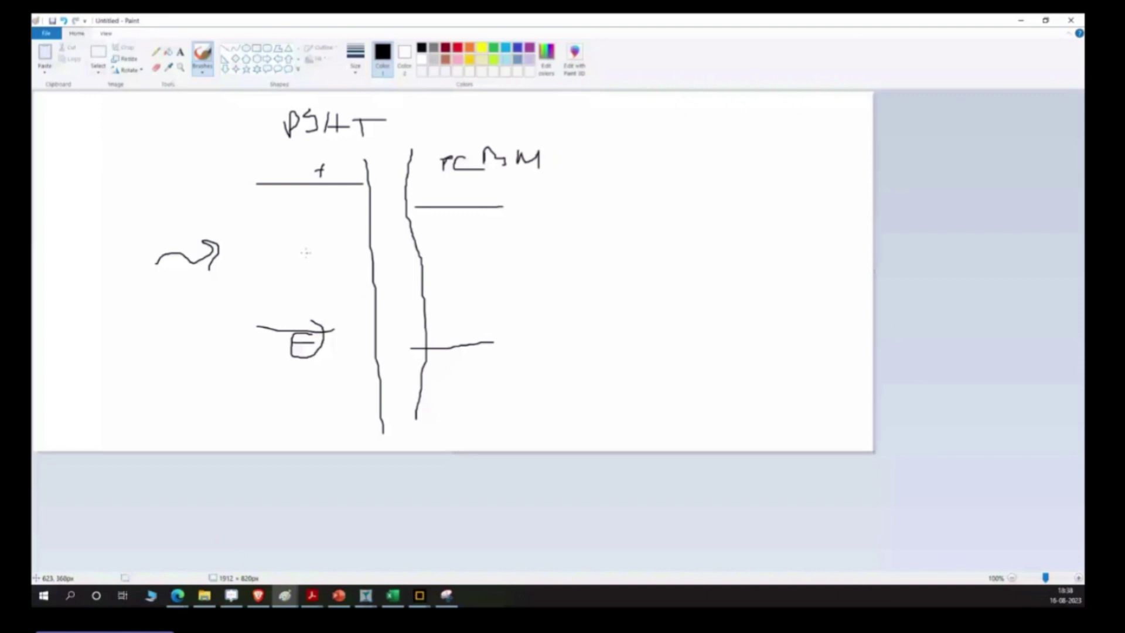
drag(355, 183, 364, 170)
drag(367, 170, 431, 202)
- Correct the P3HT charges to a minus on the upper level and a plus by the lower one, adding a diagonal arrow from PCBM's upper level
click(155, 67)
drag(318, 167, 321, 175)
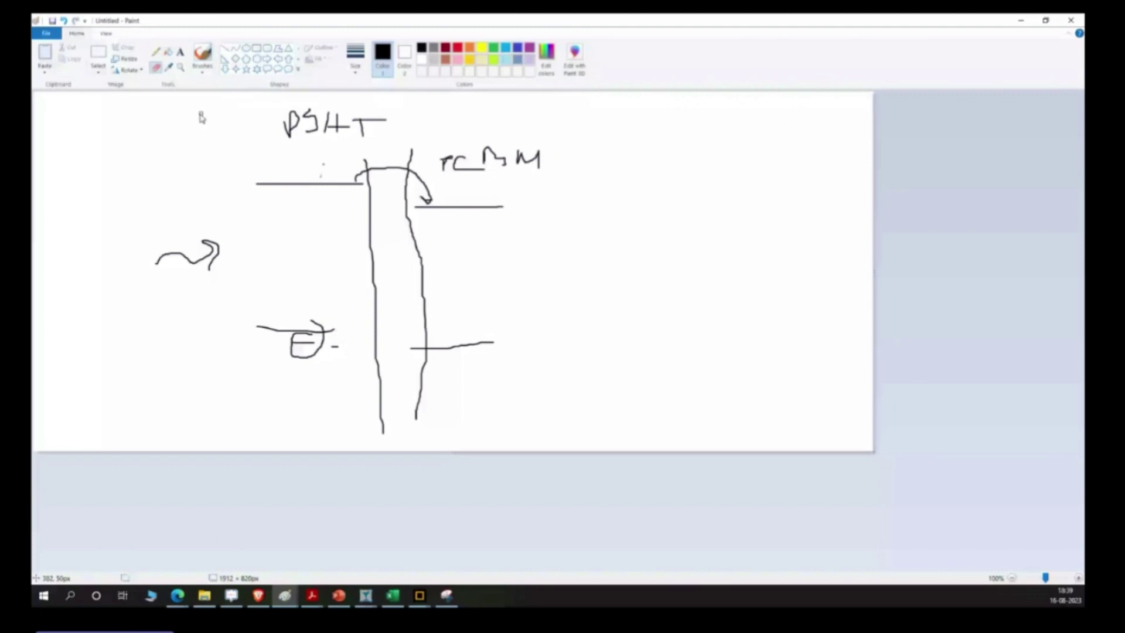
click(155, 51)
drag(336, 344, 337, 345)
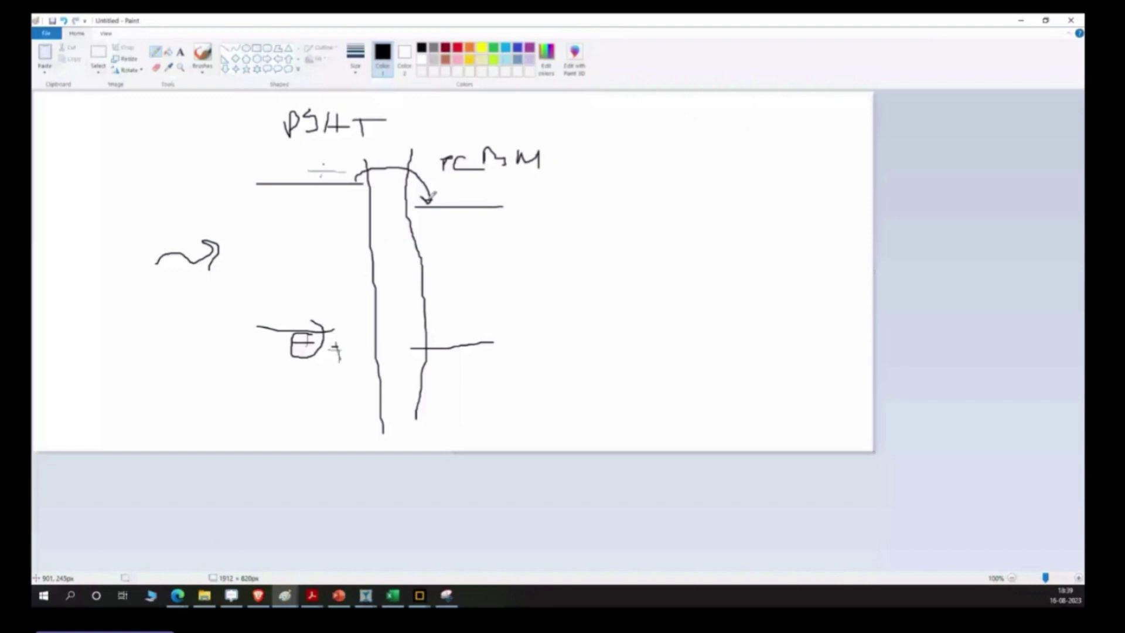
drag(429, 200, 360, 324)
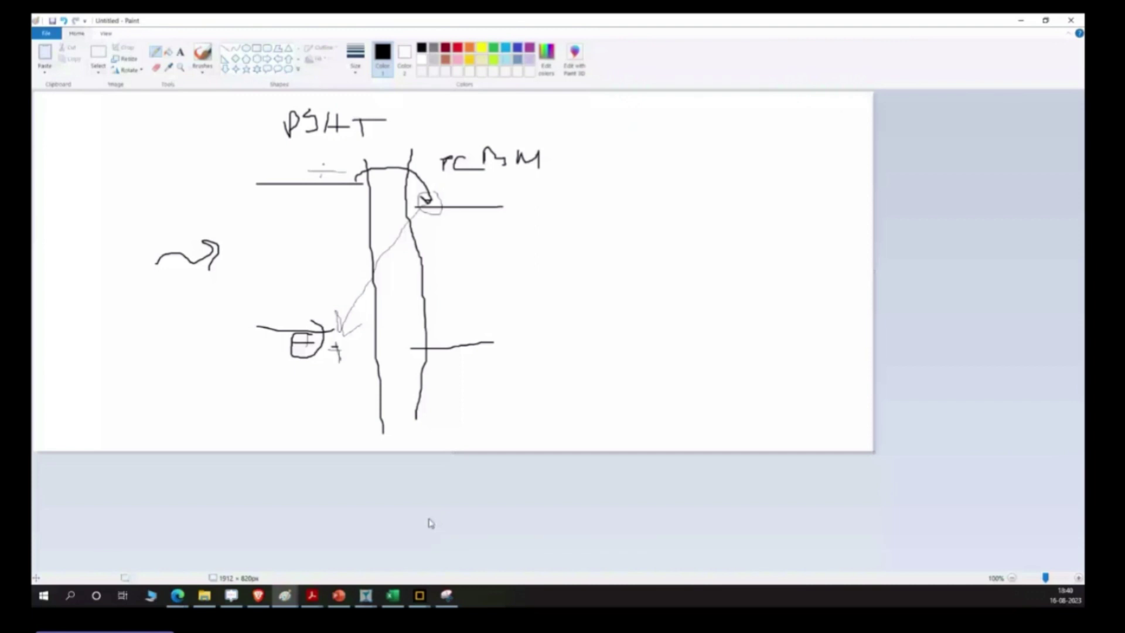
- Switch to Lumerical and review the wavelength and index data of the P3HT:PCBM3 material in the material database
key(alt+Tab)
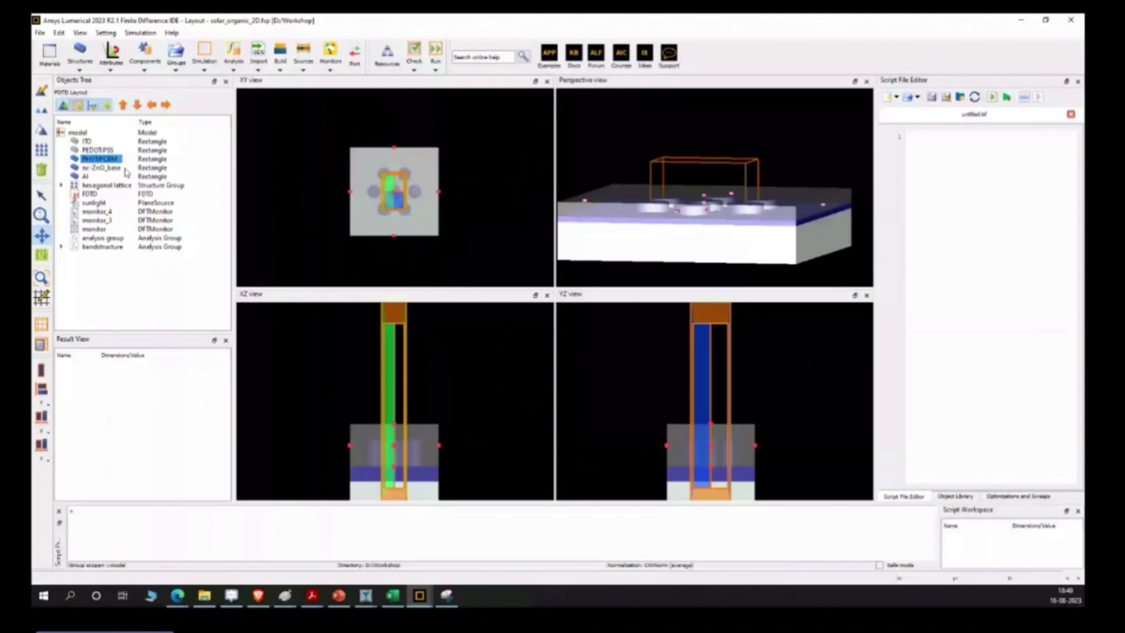
scroll(474, 190, down, 1)
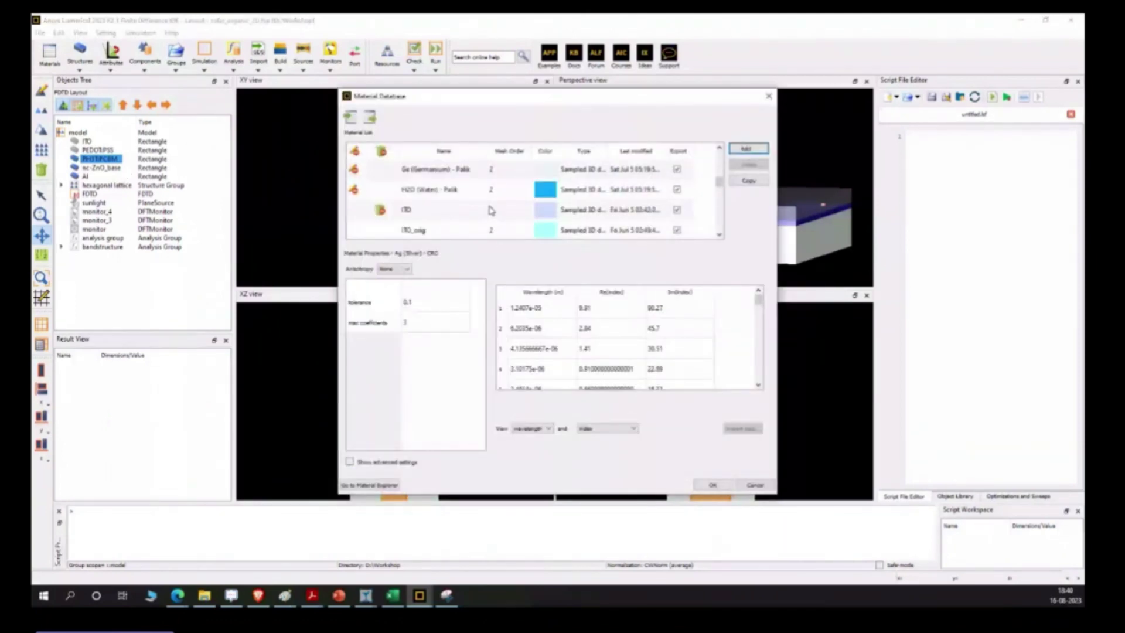
scroll(492, 210, down, 3)
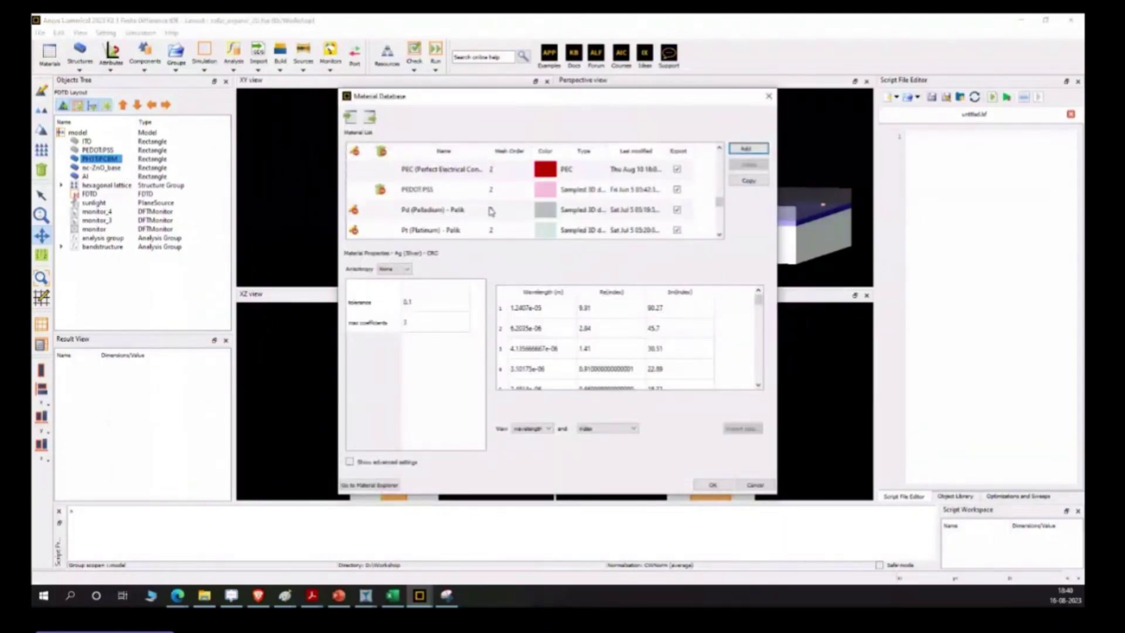
scroll(491, 212, down, 5)
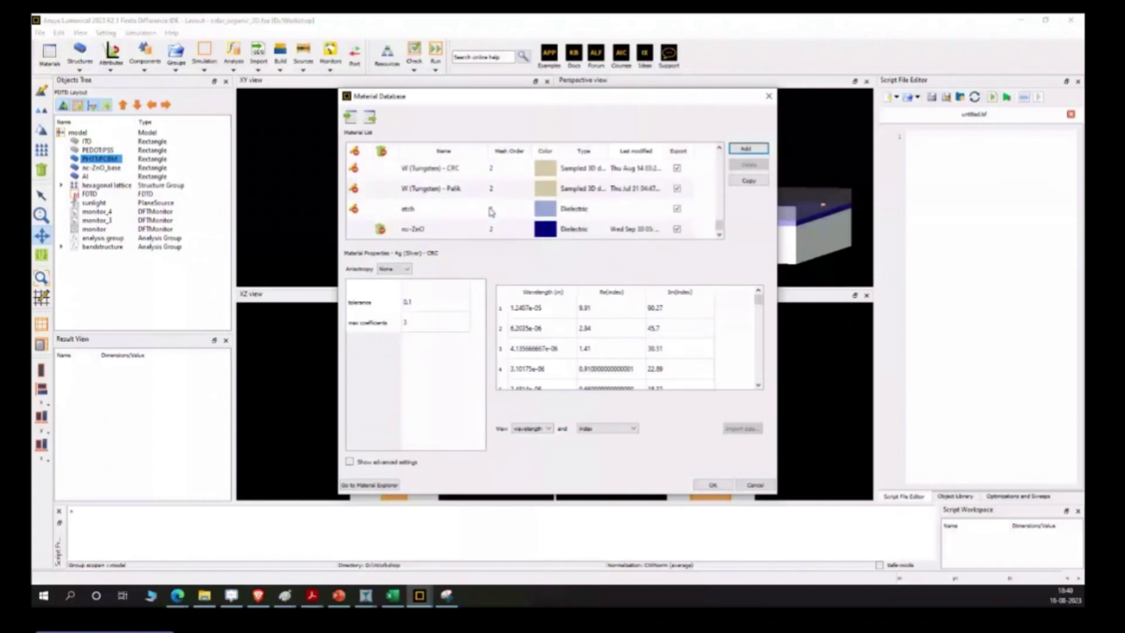
key(p)
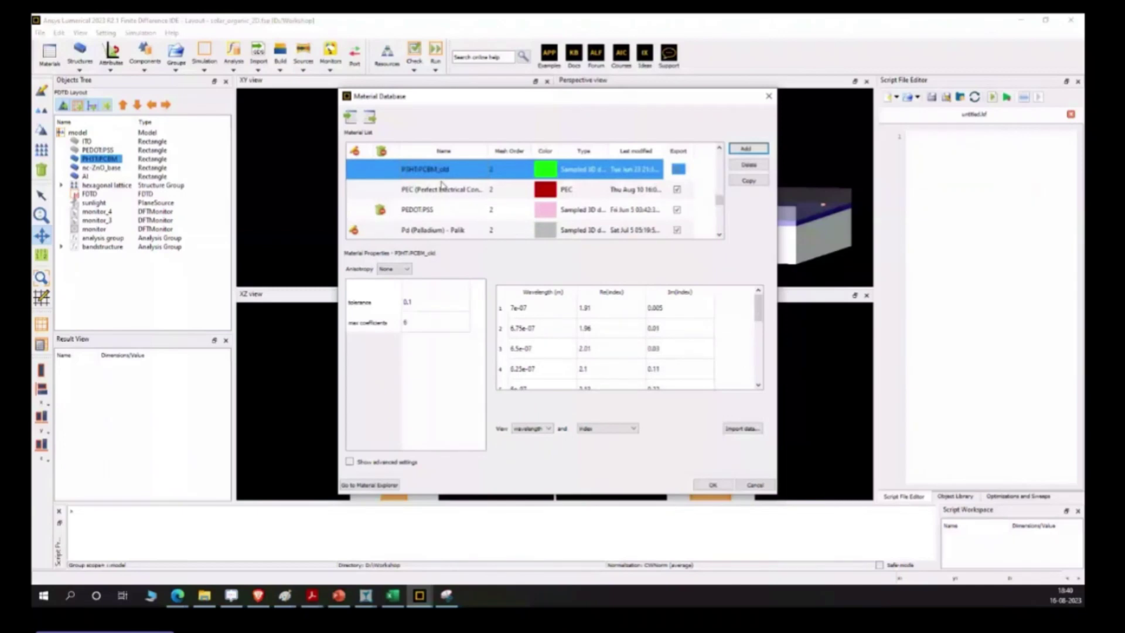
scroll(443, 185, up, 1)
click(508, 210)
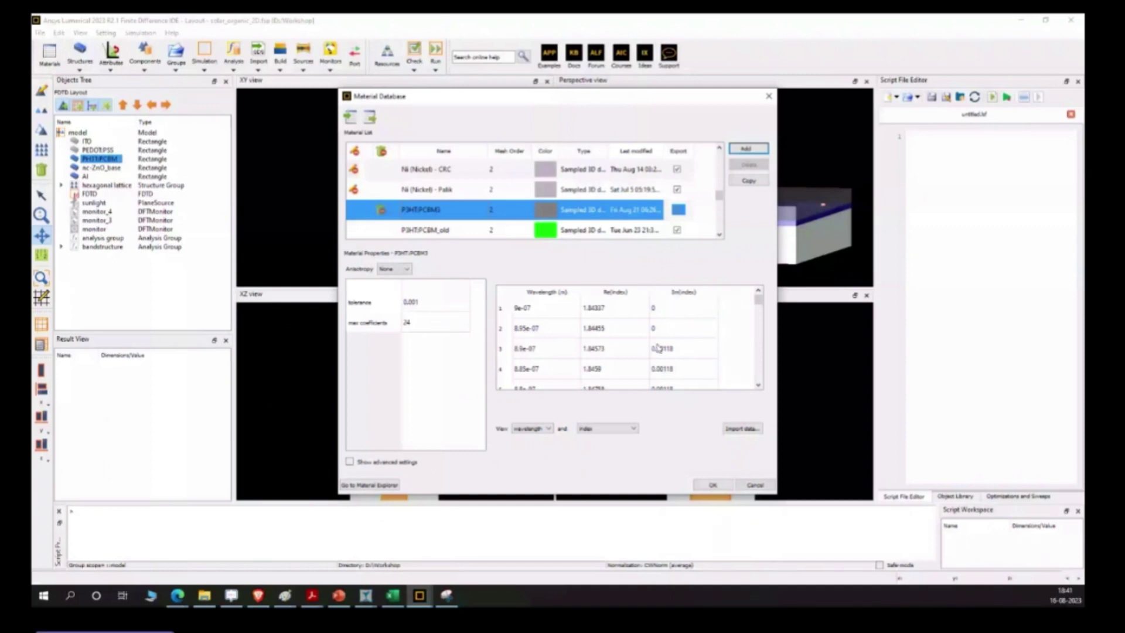
click(755, 486)
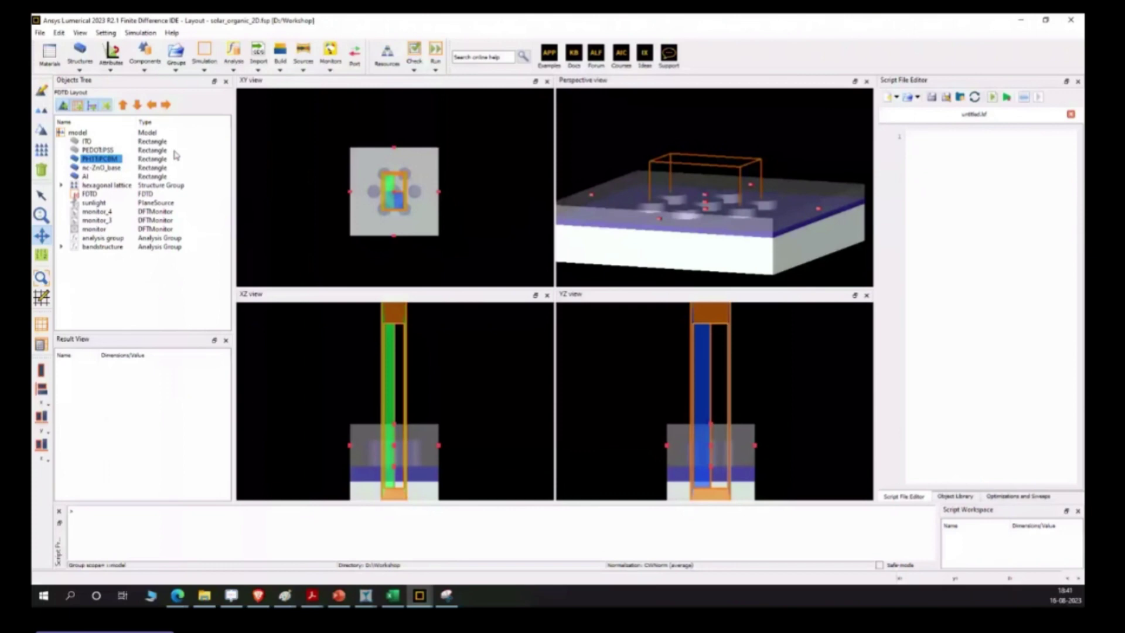
- Enable the PEDOT:PSS layer and inspect it on top of the organic cell stack in perspective
click(174, 151)
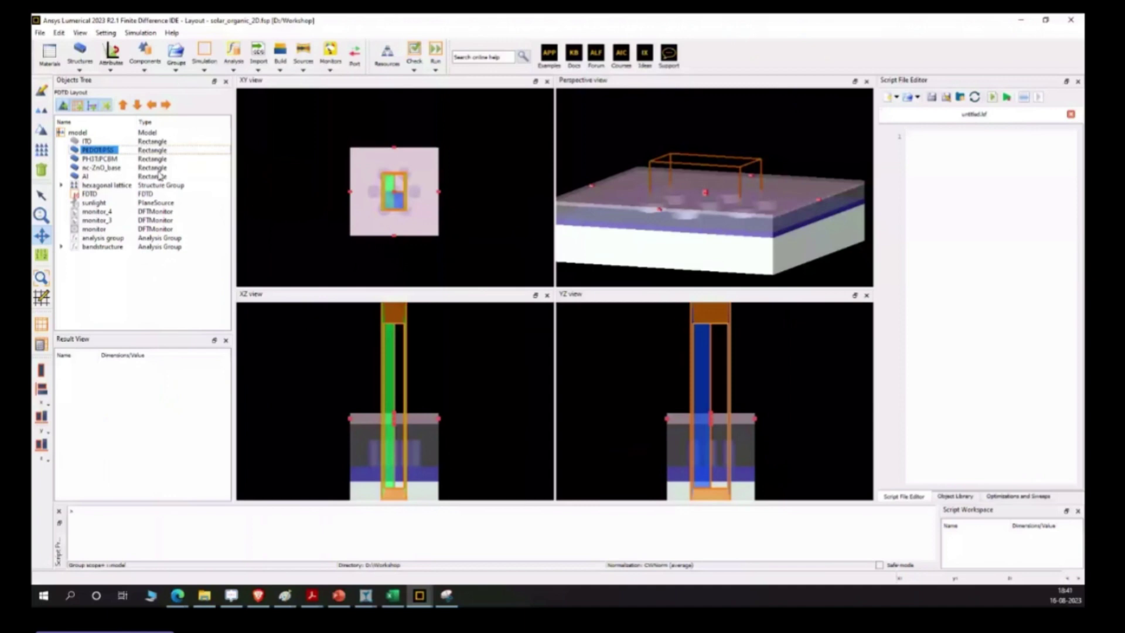
drag(712, 181, 718, 218)
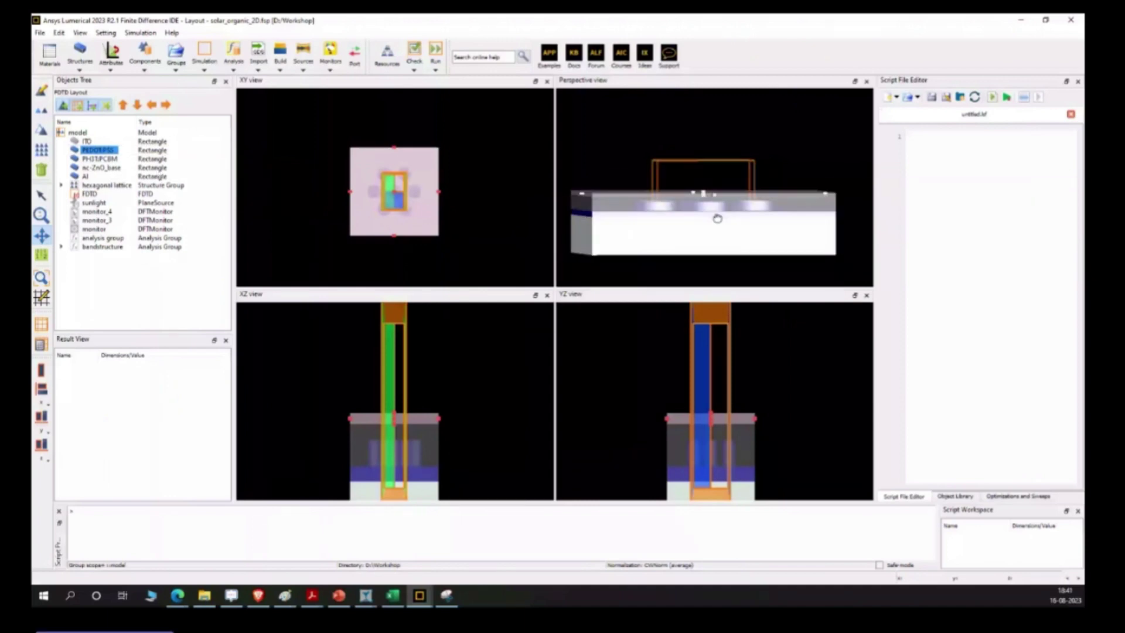
drag(718, 218, 705, 217)
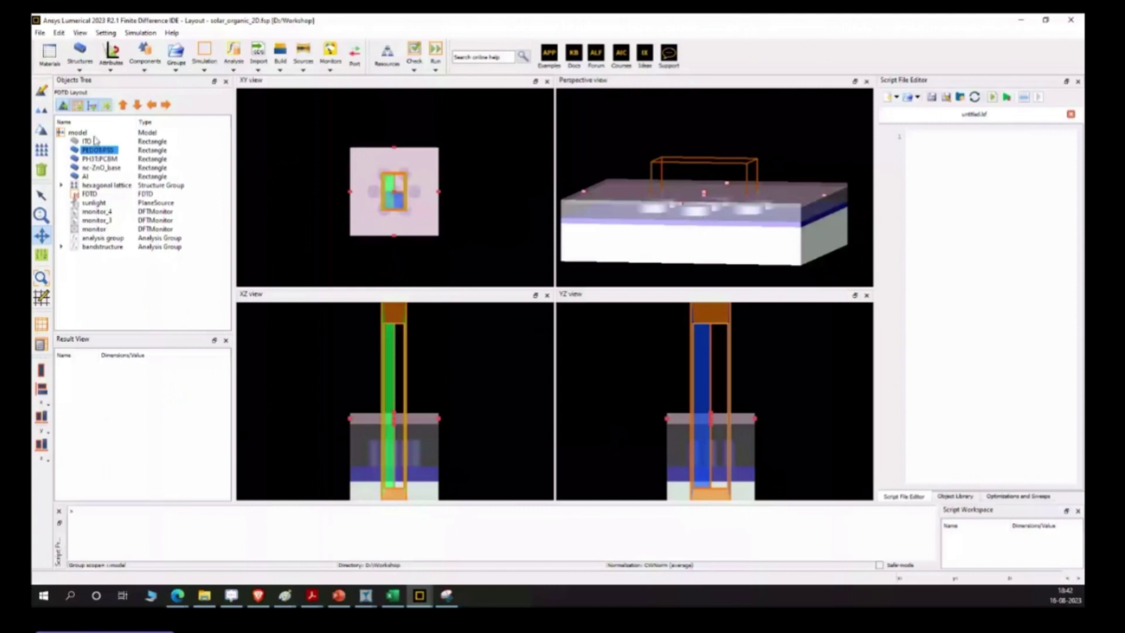
- Select the ITO layer, leave it disabled, and examine the PEDOT:PSS layer and nc-ZnO lattice from several angles in perspective
right_click(96, 141)
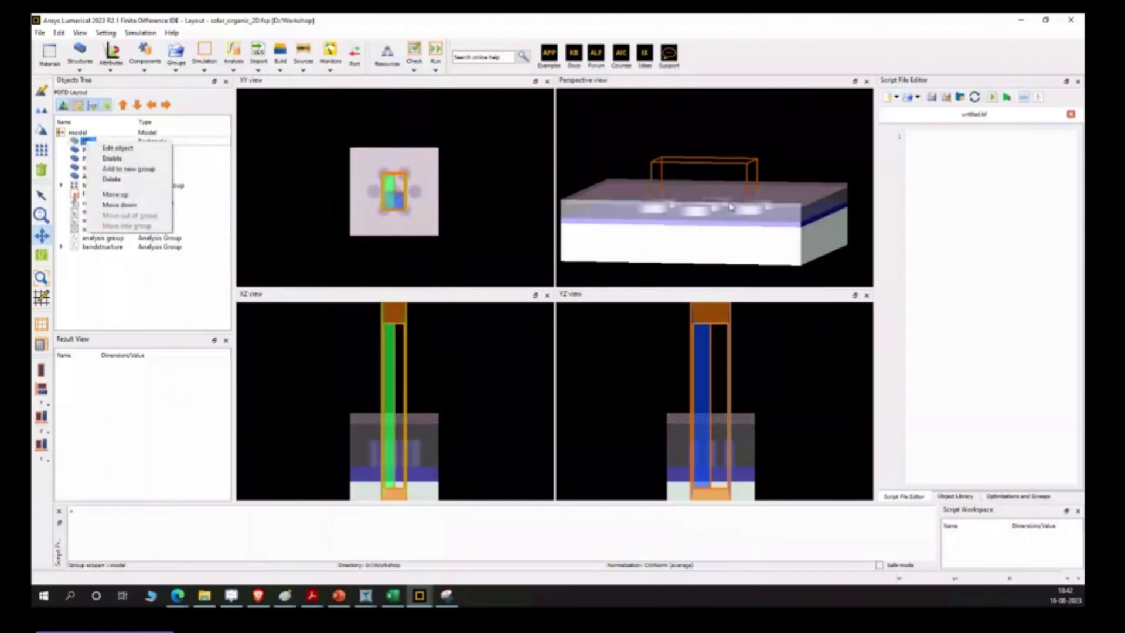
click(149, 262)
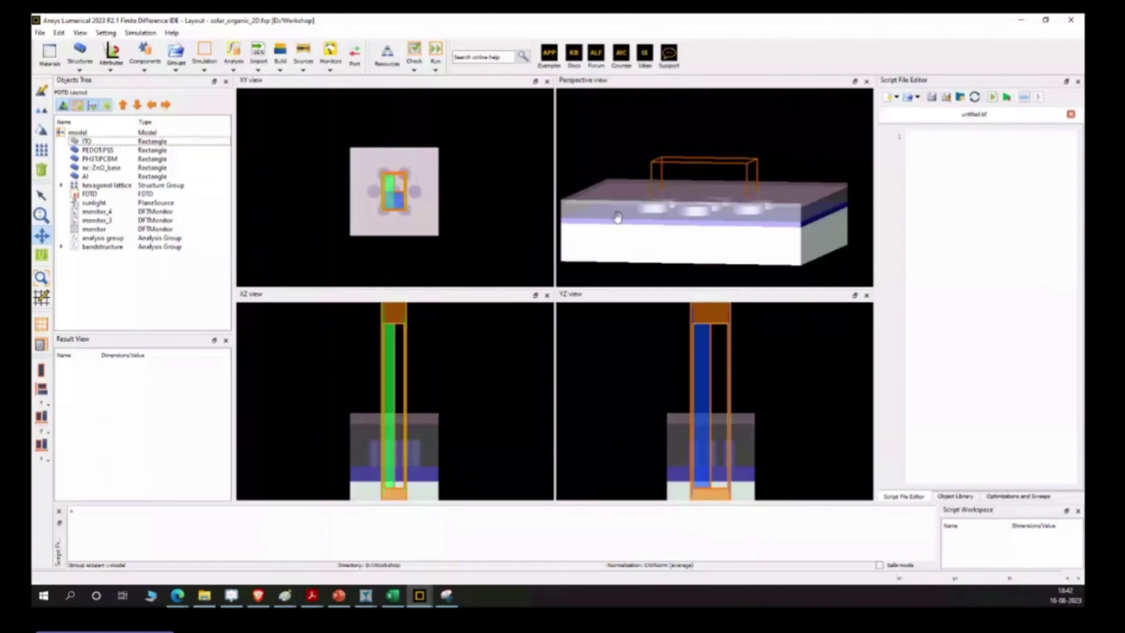
drag(618, 217, 791, 218)
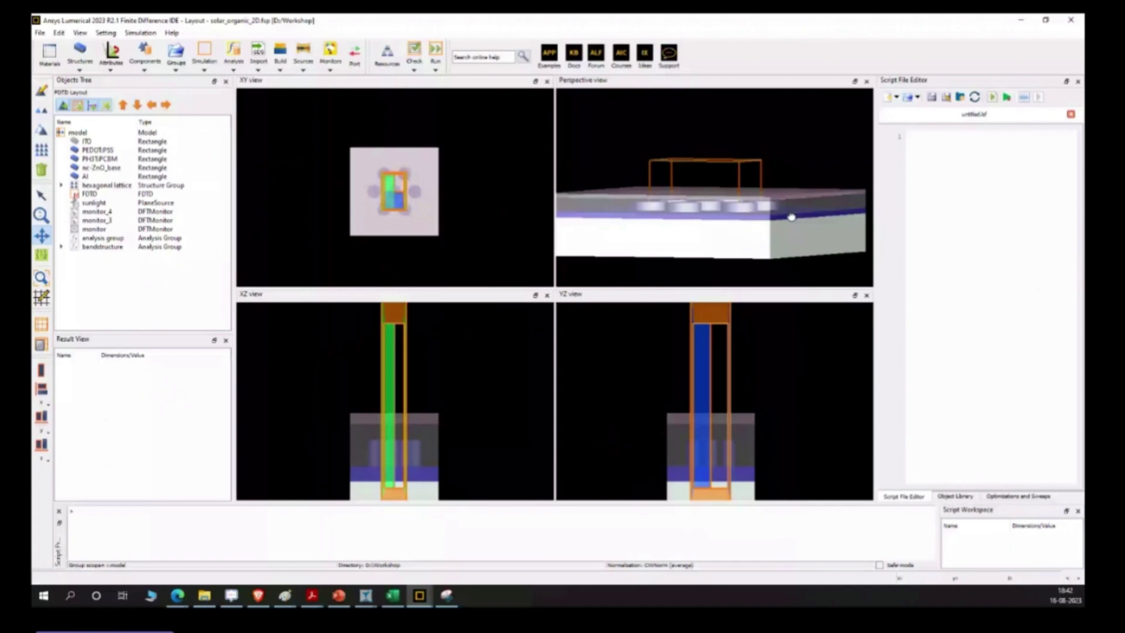
drag(791, 217, 689, 169)
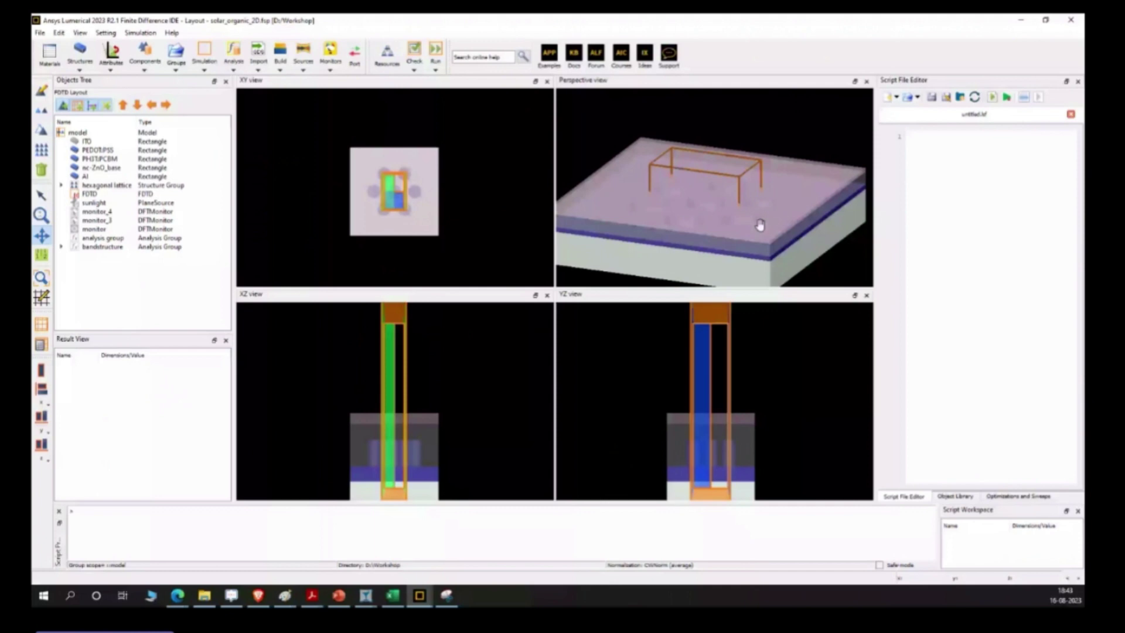
drag(760, 226, 701, 210)
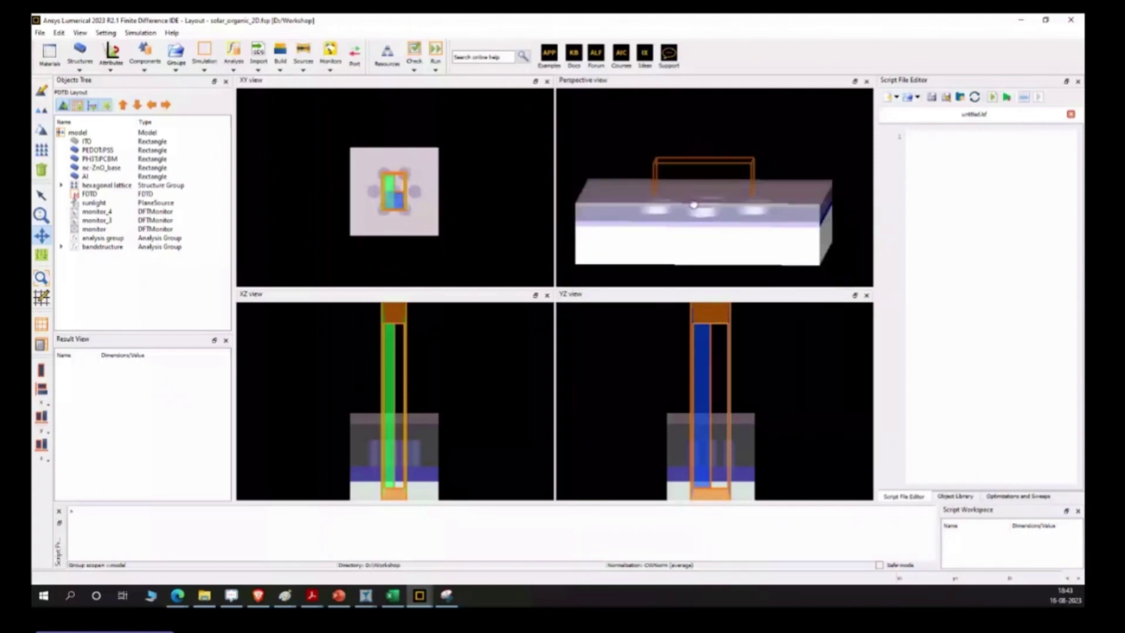
drag(694, 205, 706, 235)
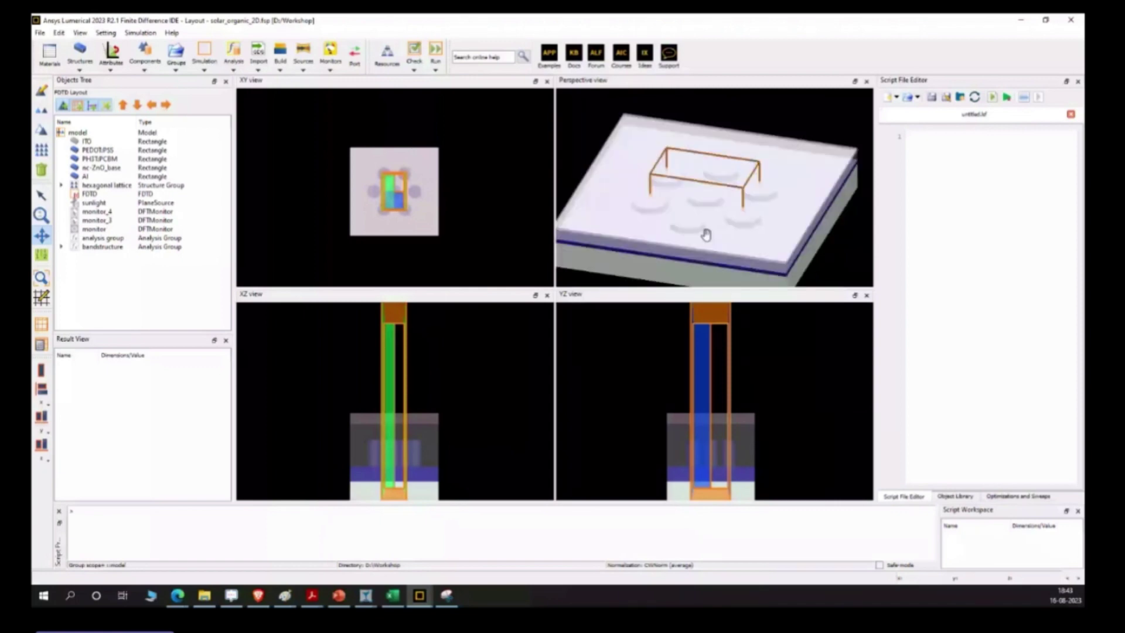
drag(706, 234, 708, 275)
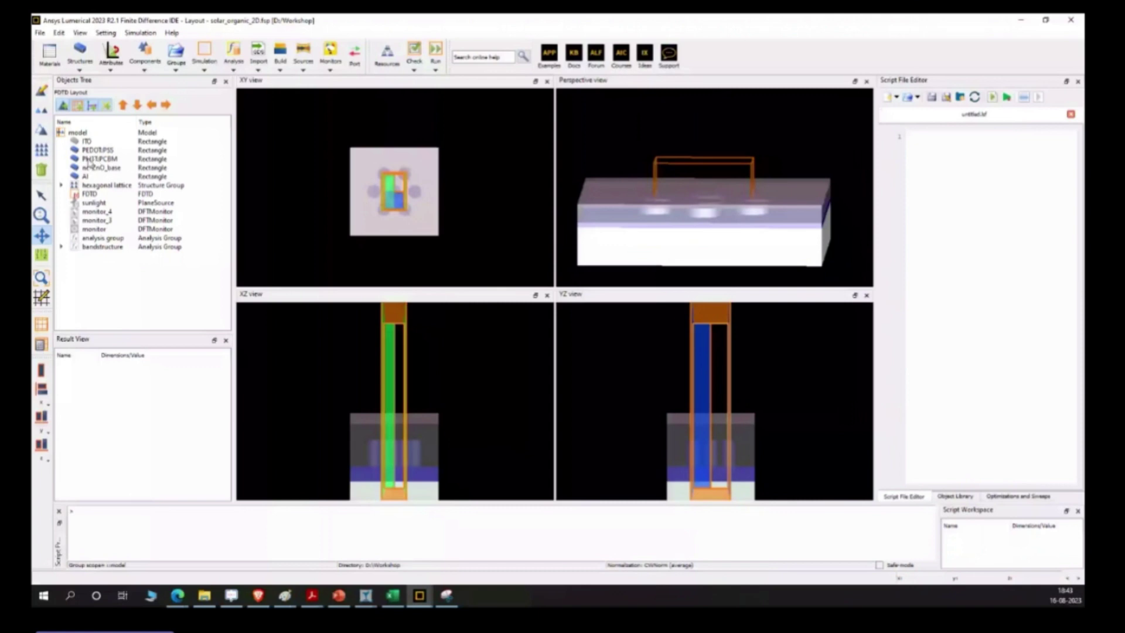
- Select the PH3T:PCBM layer and check the refractive index of the nc-ZnO material in the material database
click(101, 159)
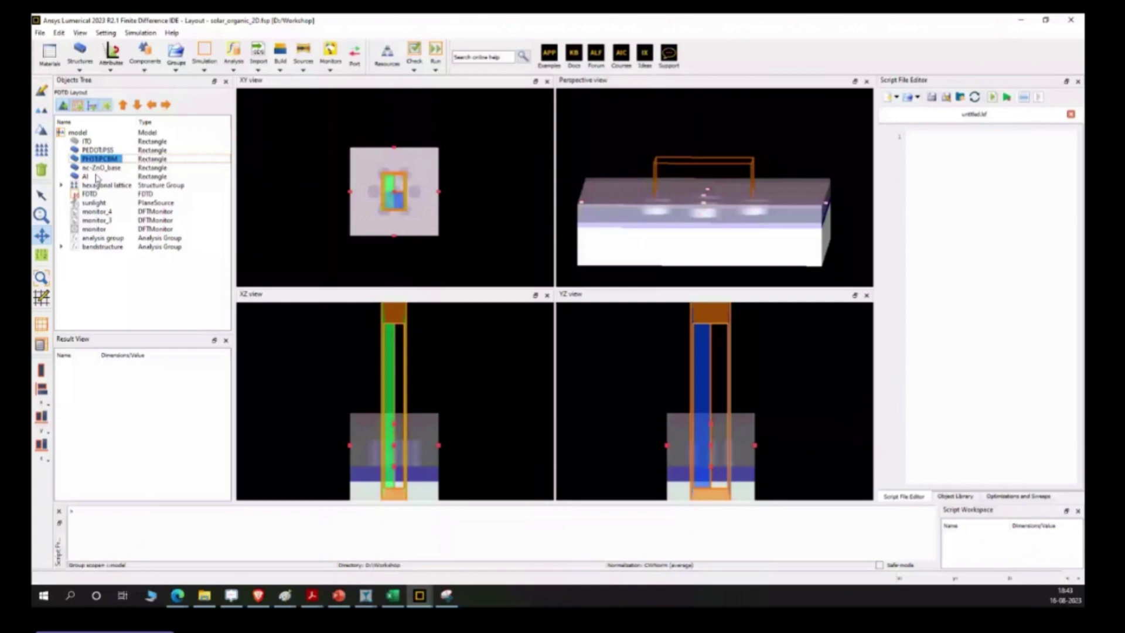
click(50, 56)
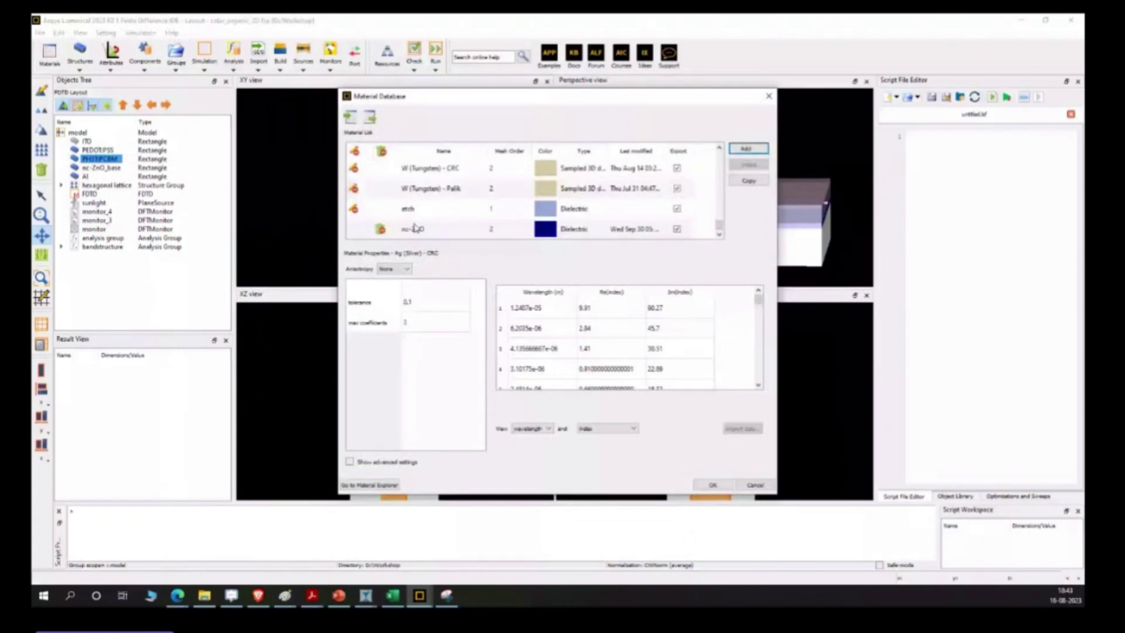
click(415, 228)
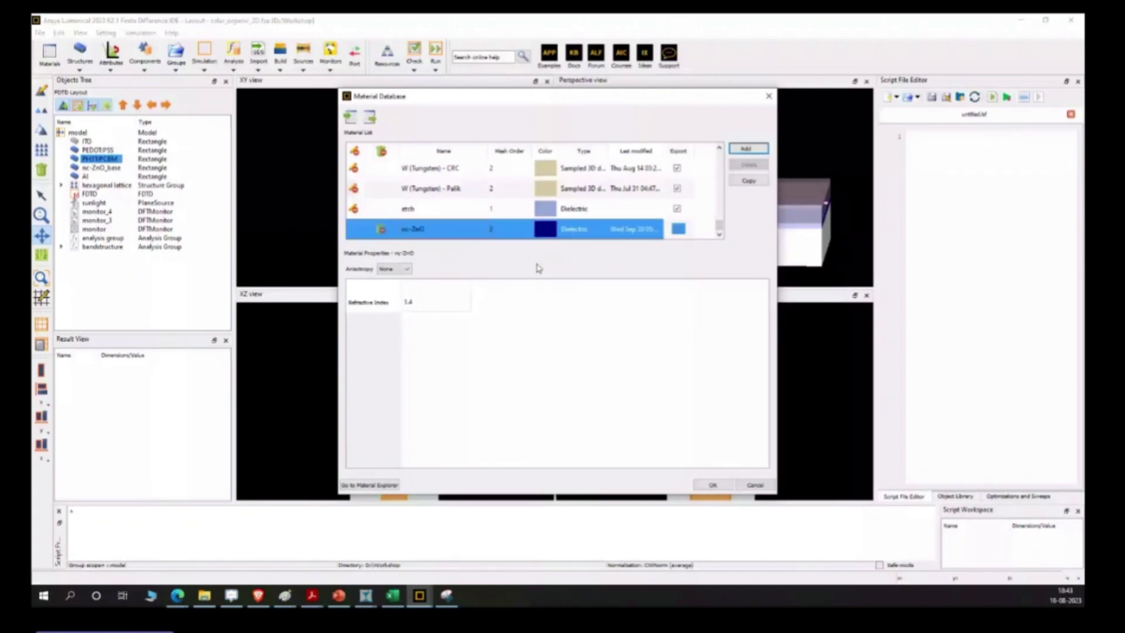
key(Escape)
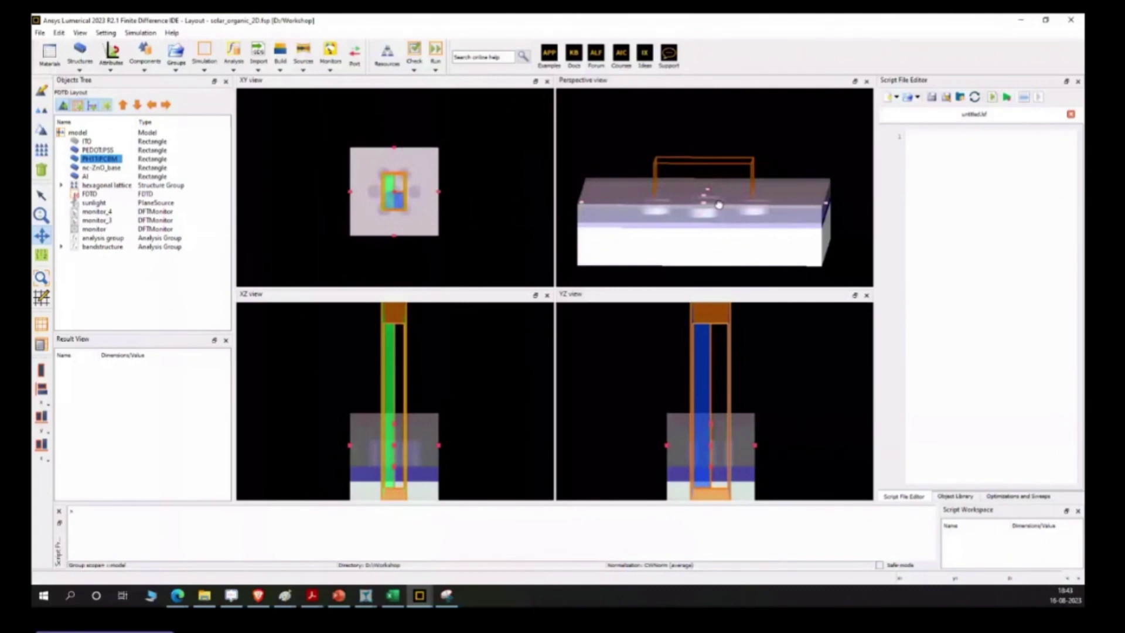
- Examine how the nc-ZnO lattice sits inside the PH3T:PCBM layer, from the side and from above in perspective
drag(719, 205, 727, 176)
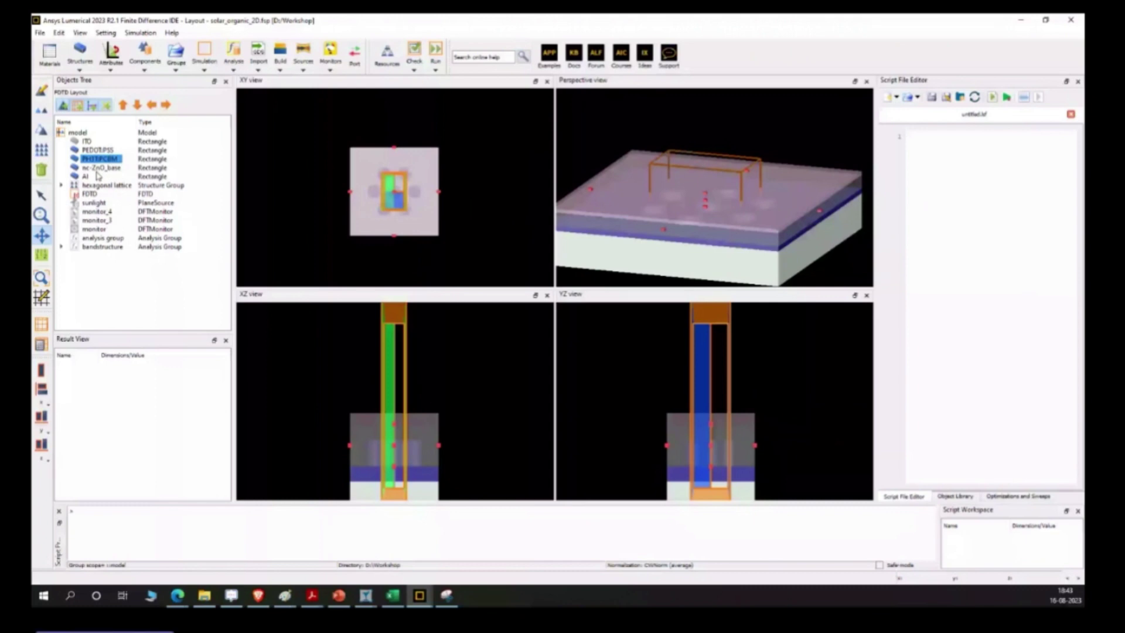
drag(703, 212, 682, 214)
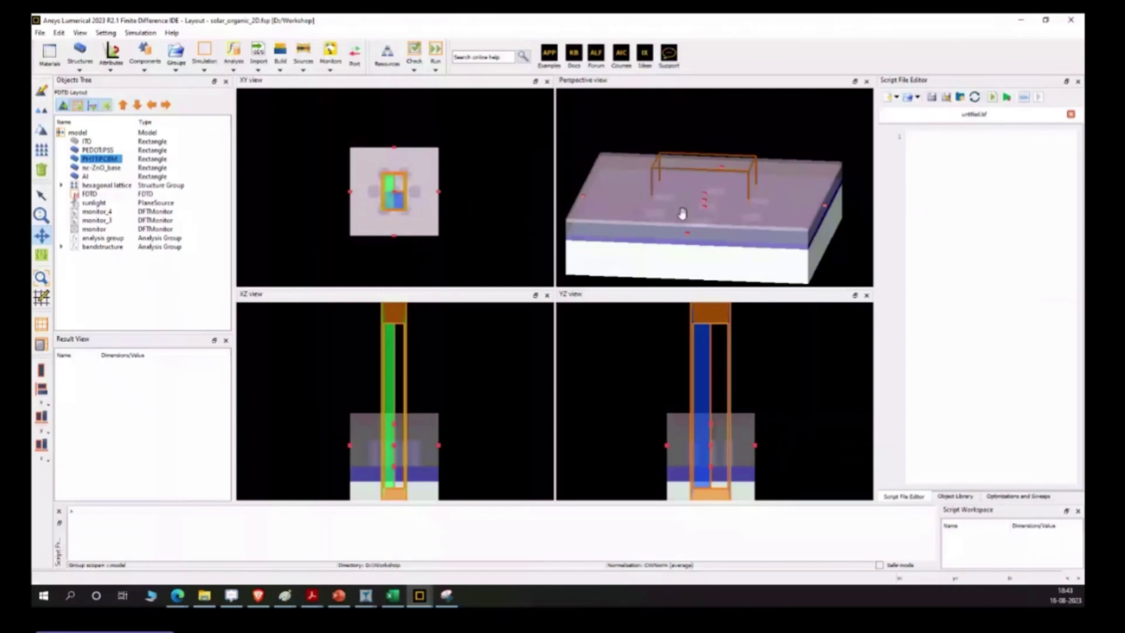
drag(682, 214, 704, 213)
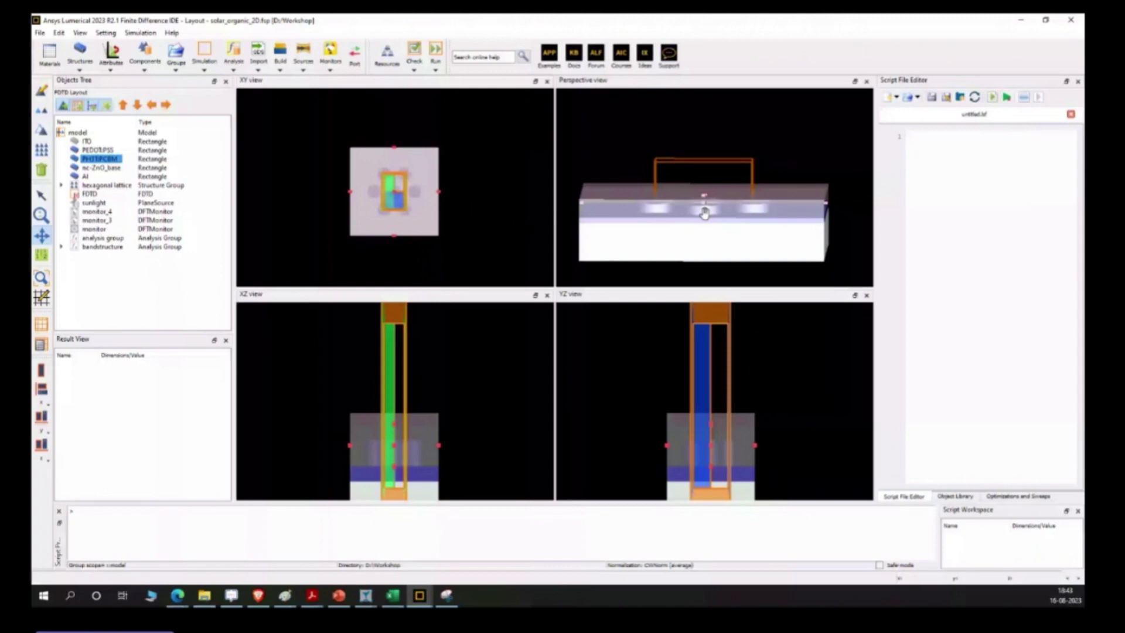
scroll(689, 441, up, 2)
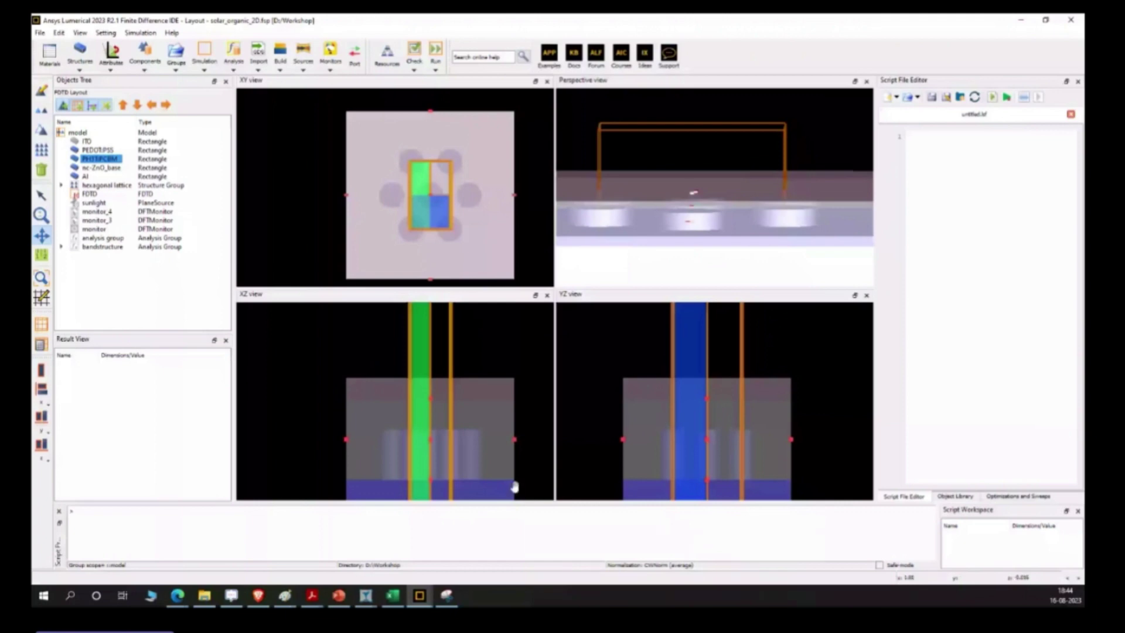
click(419, 596)
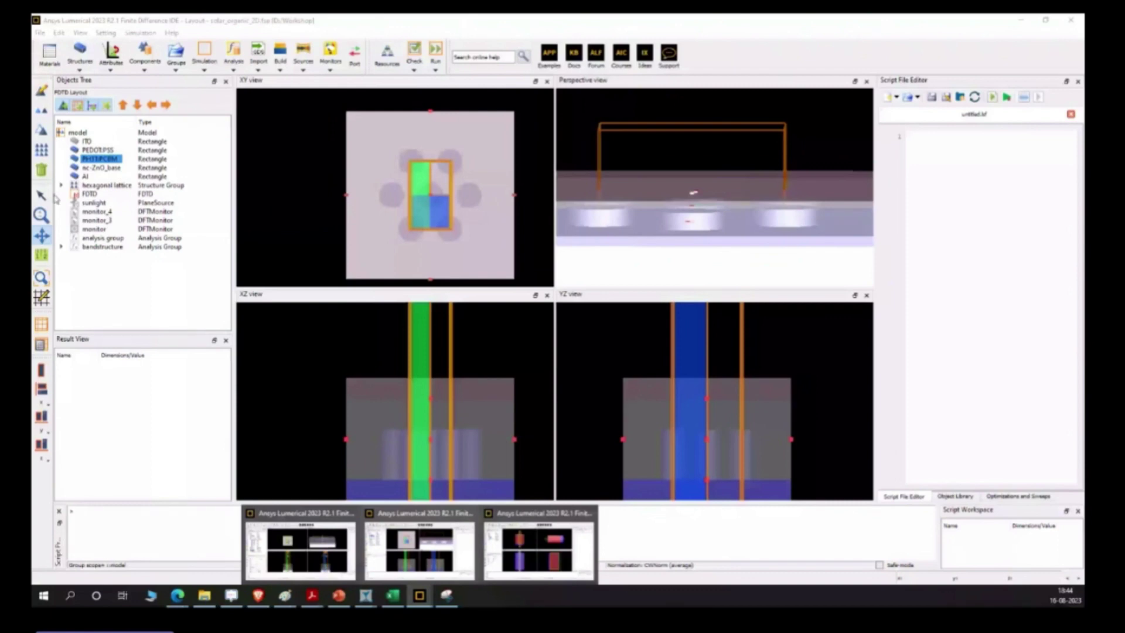
mouse_move(692, 193)
mouse_down()
mouse_move(721, 215)
mouse_move(787, 232)
mouse_move(692, 194)
mouse_up()
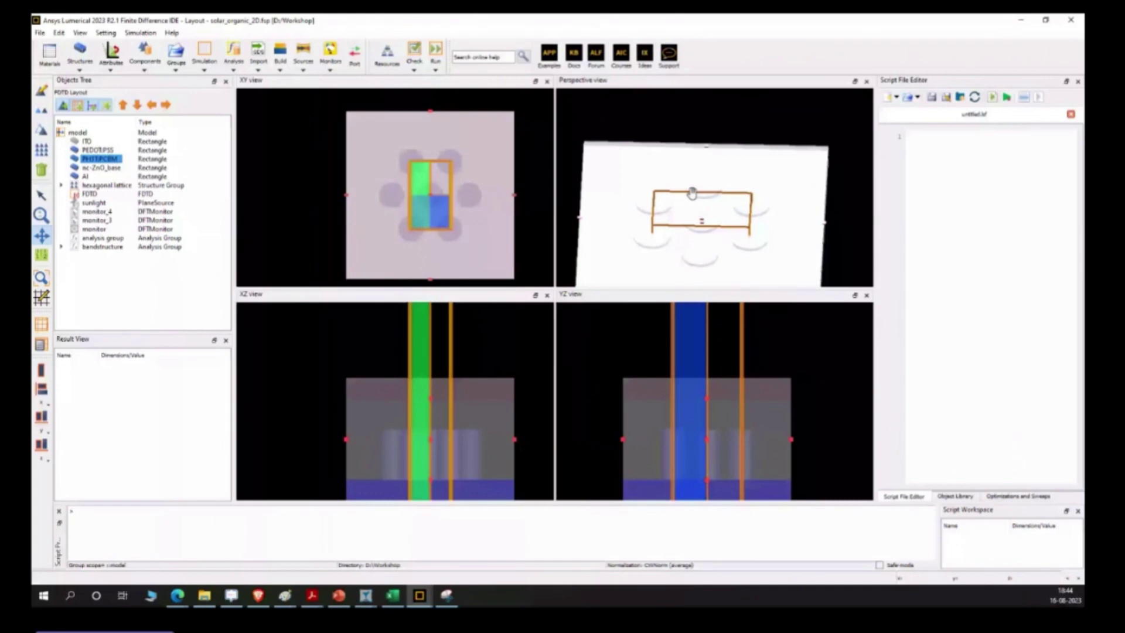
drag(692, 194, 718, 236)
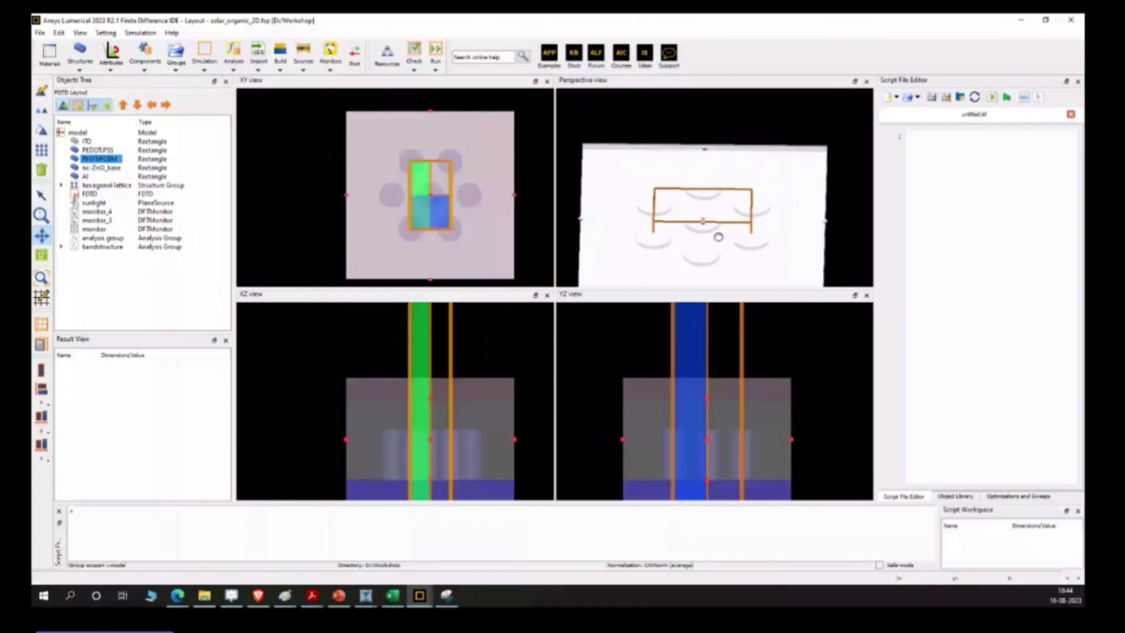
drag(718, 237, 639, 132)
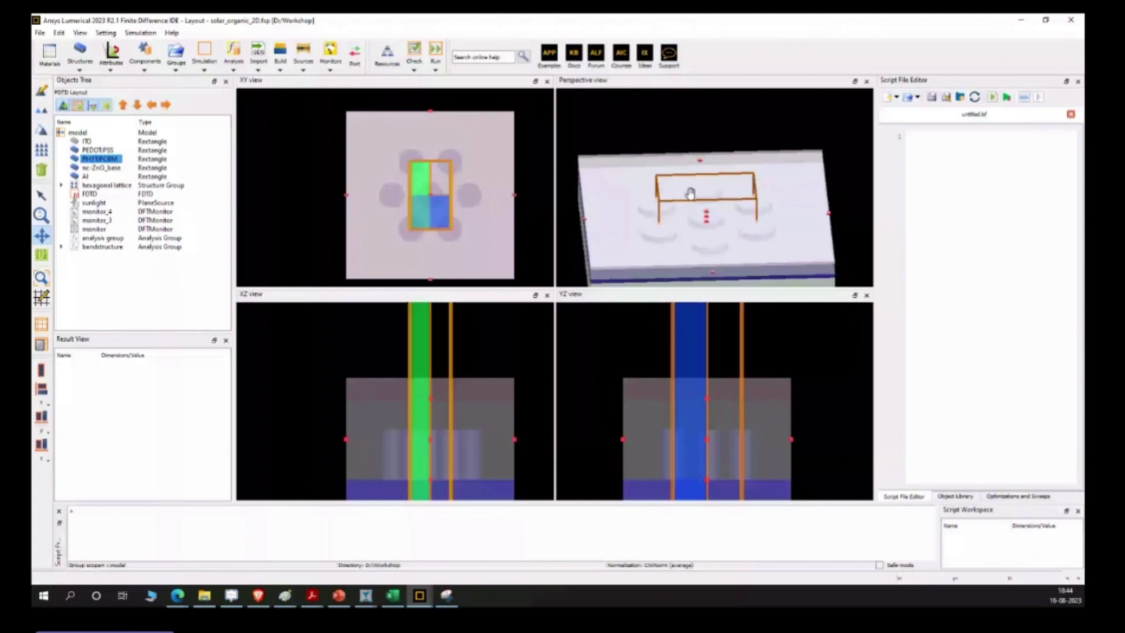
- Review the boundary conditions of the FDTD region, and examine the region over the nc-ZnO lattice from the side in perspective
double_click(349, 210)
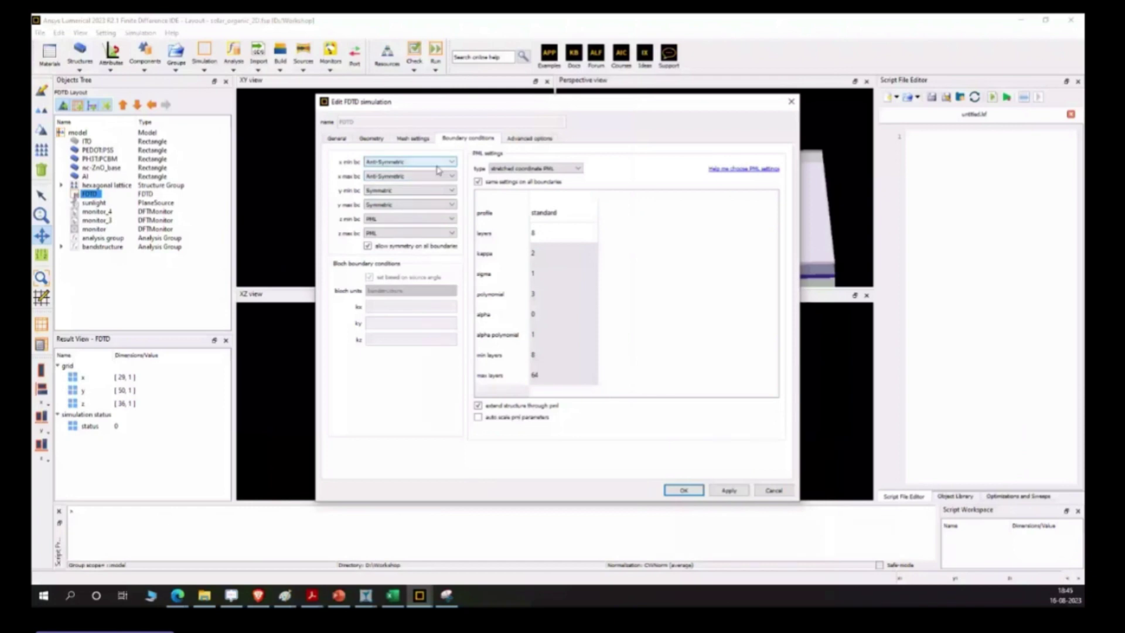
key(Return)
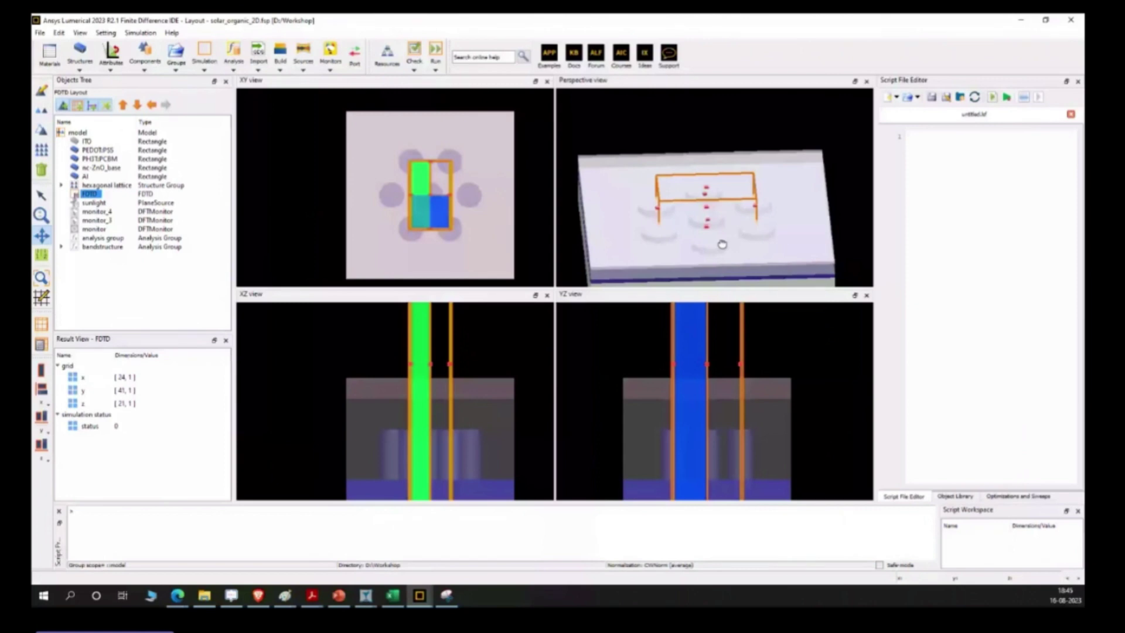
drag(722, 244, 698, 236)
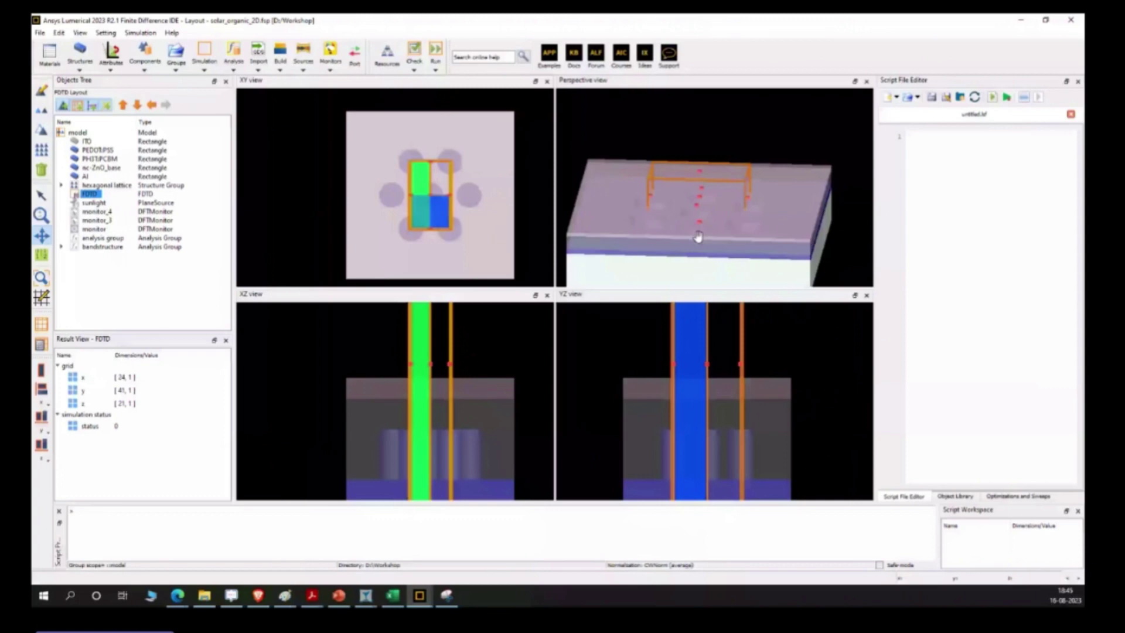
drag(697, 236, 701, 224)
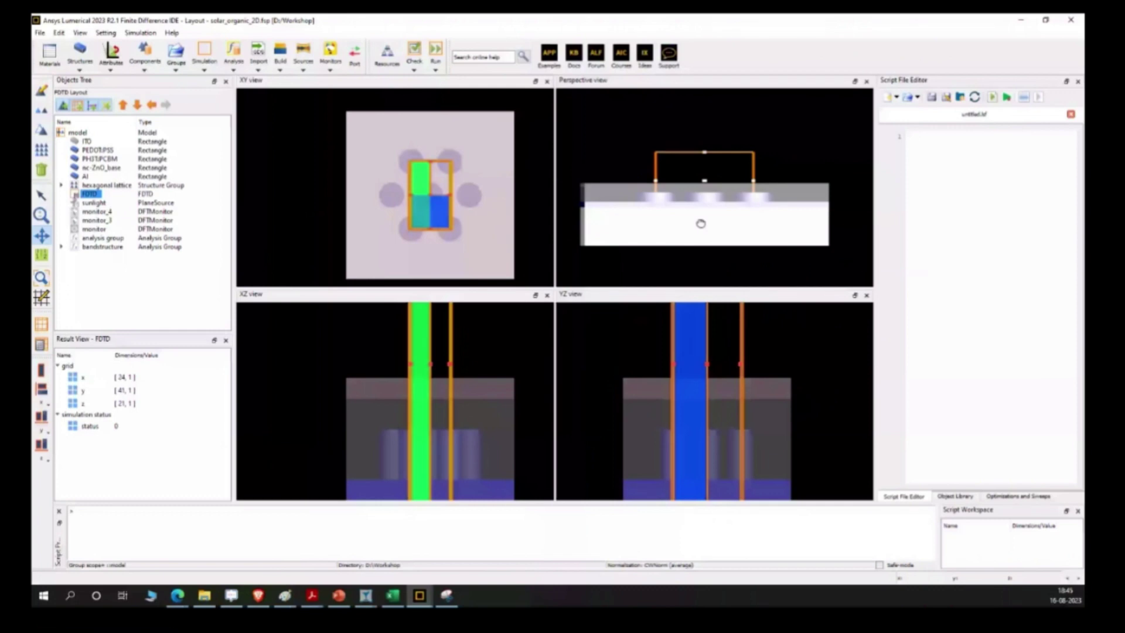
scroll(622, 200, up, 3)
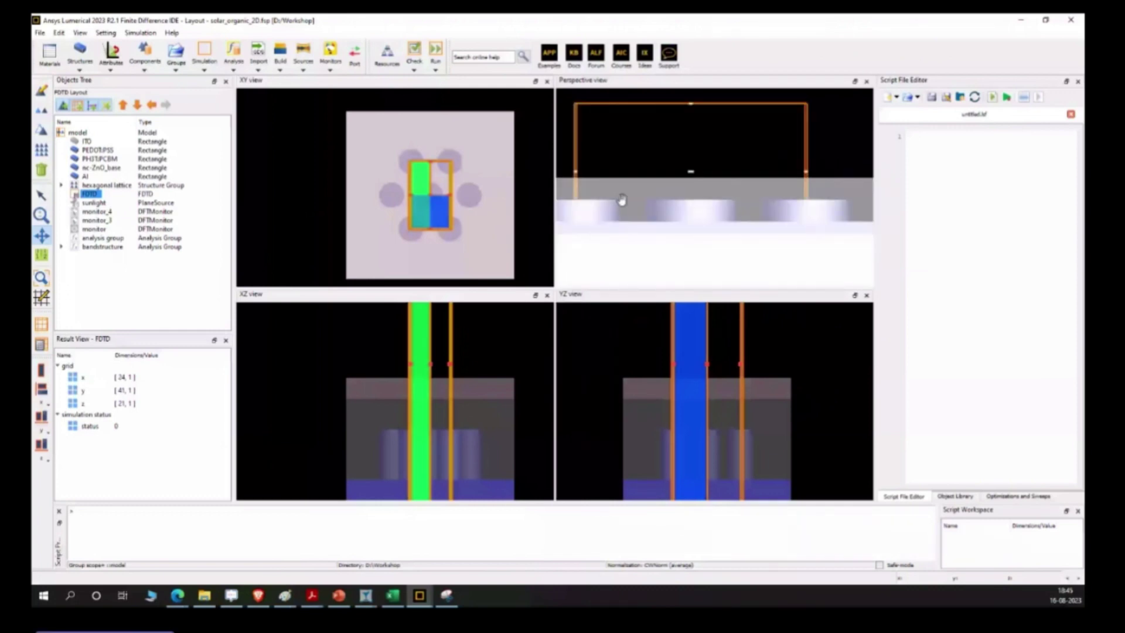
drag(621, 201, 760, 223)
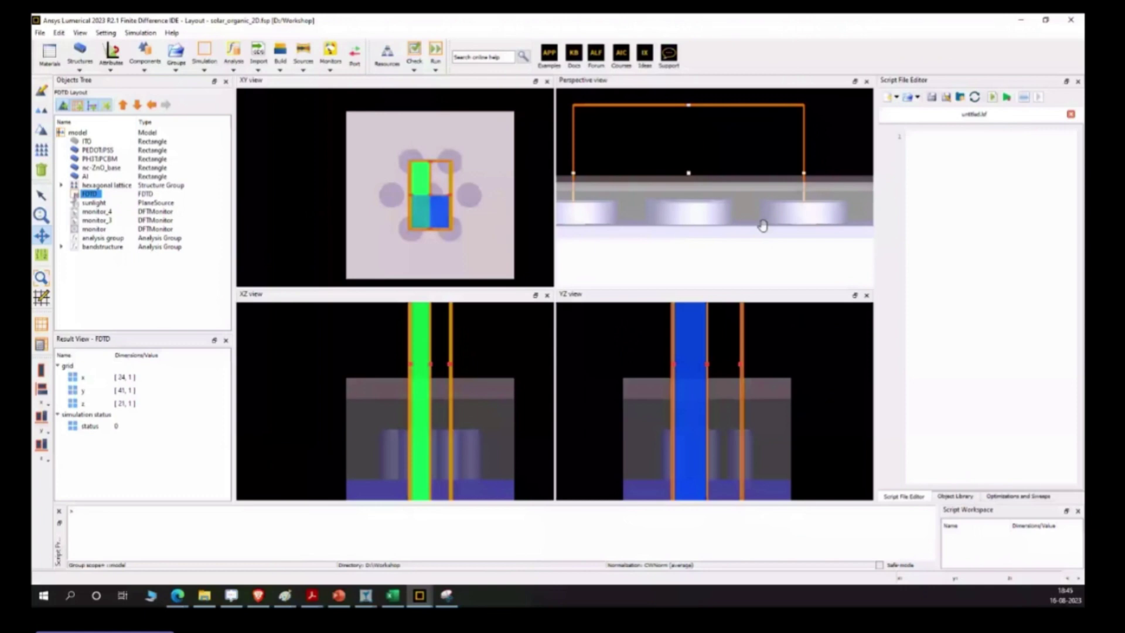
drag(763, 225, 735, 174)
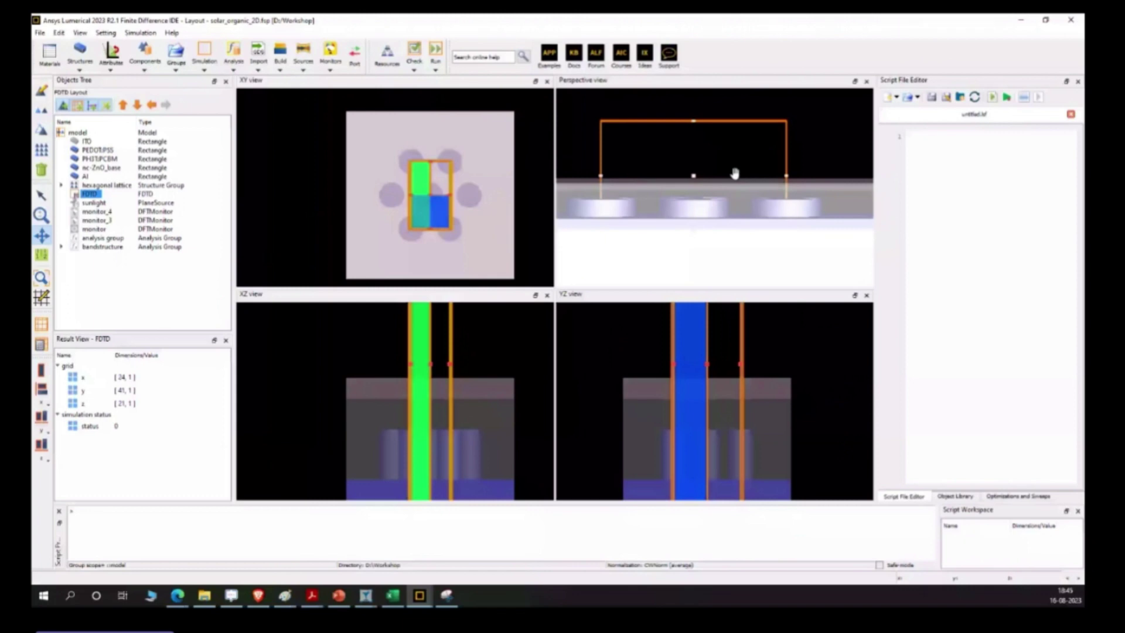
- Enable monitor, monitor_3 and monitor_4, inspect their positions in the stack in perspective, and select the PEDOT:PSS layer
click(735, 173)
scroll(750, 199, down, 3)
mouse_move(758, 218)
mouse_down()
mouse_move(755, 234)
mouse_move(756, 218)
mouse_up()
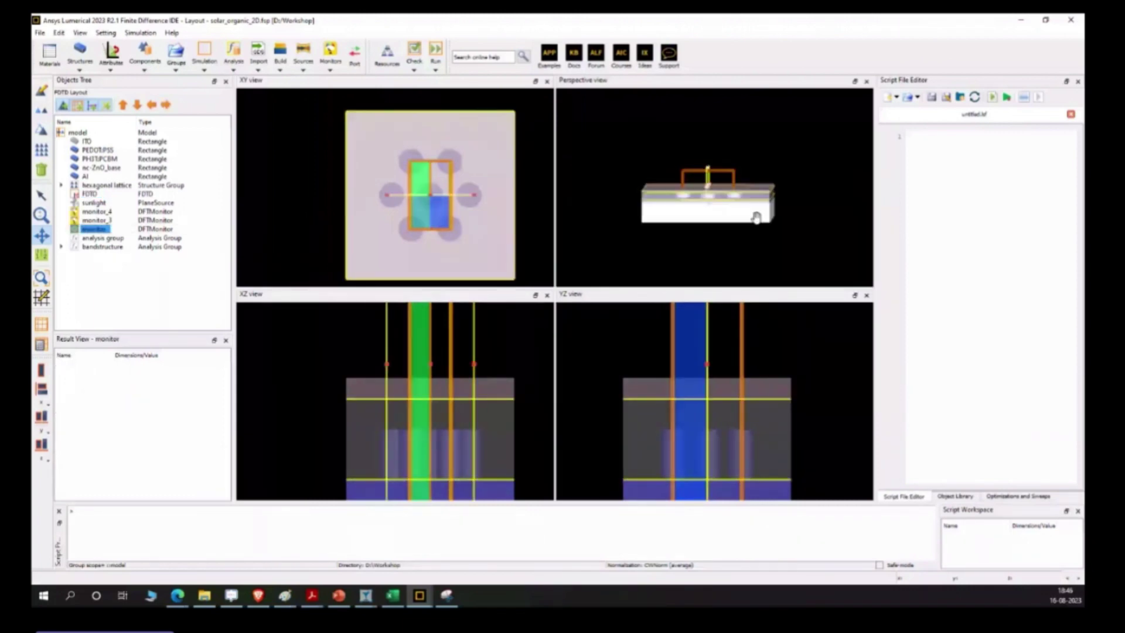
scroll(757, 217, up, 3)
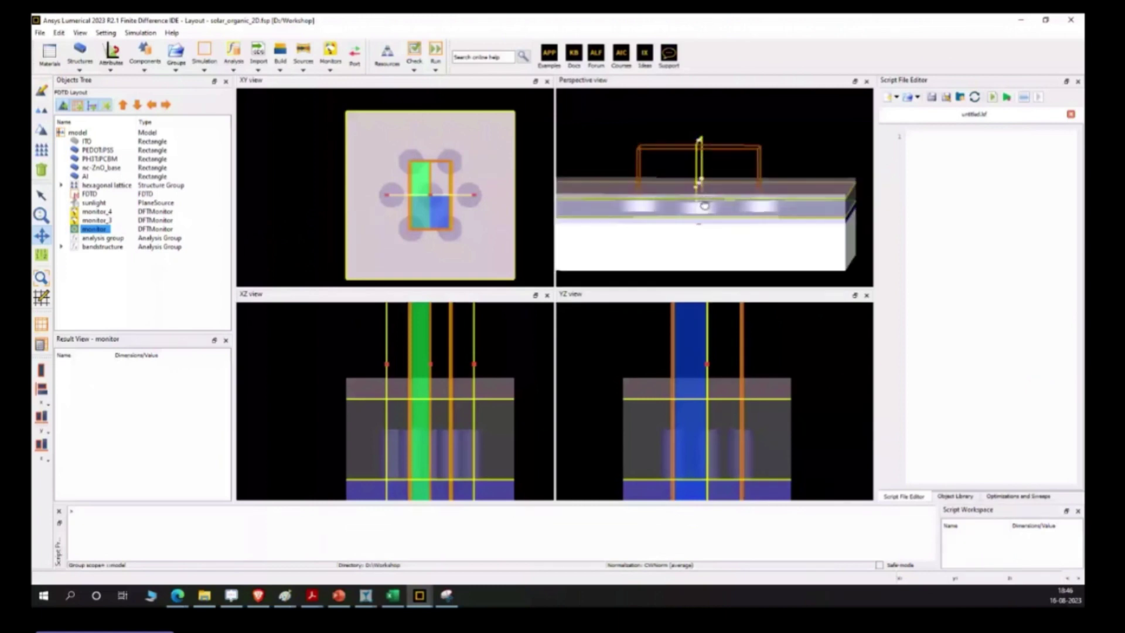
drag(704, 205, 701, 201)
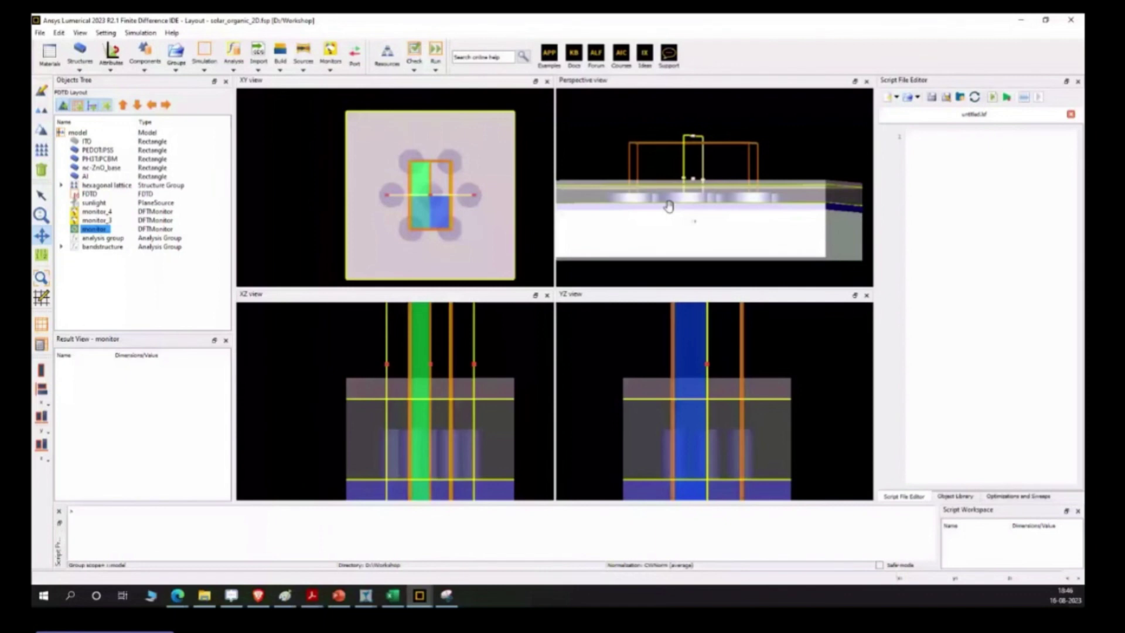
drag(669, 206, 664, 202)
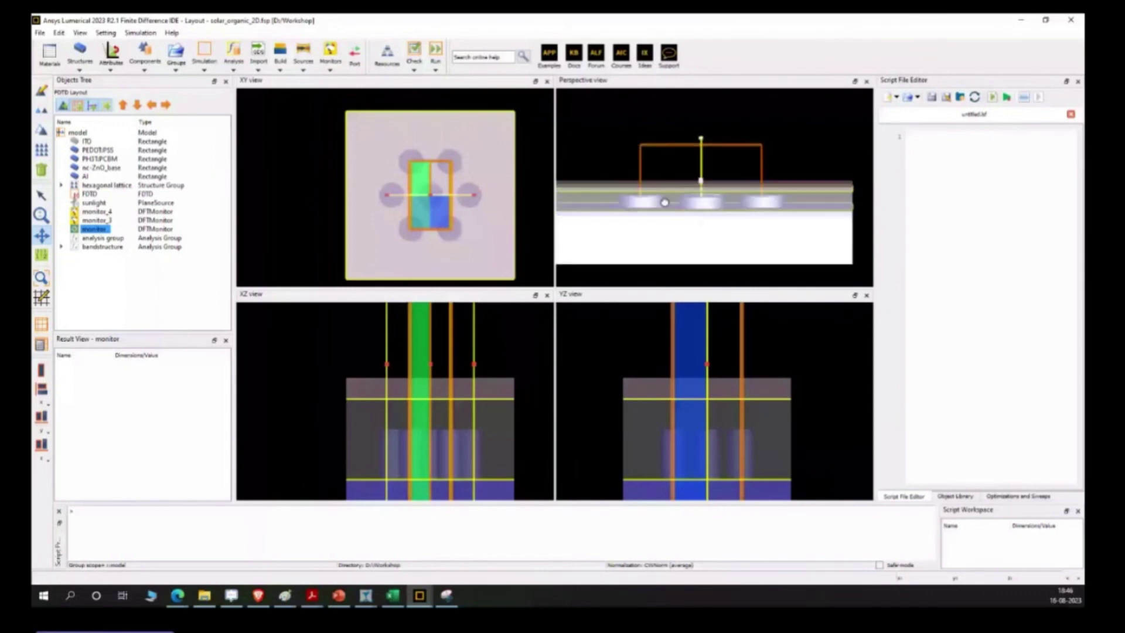
click(114, 152)
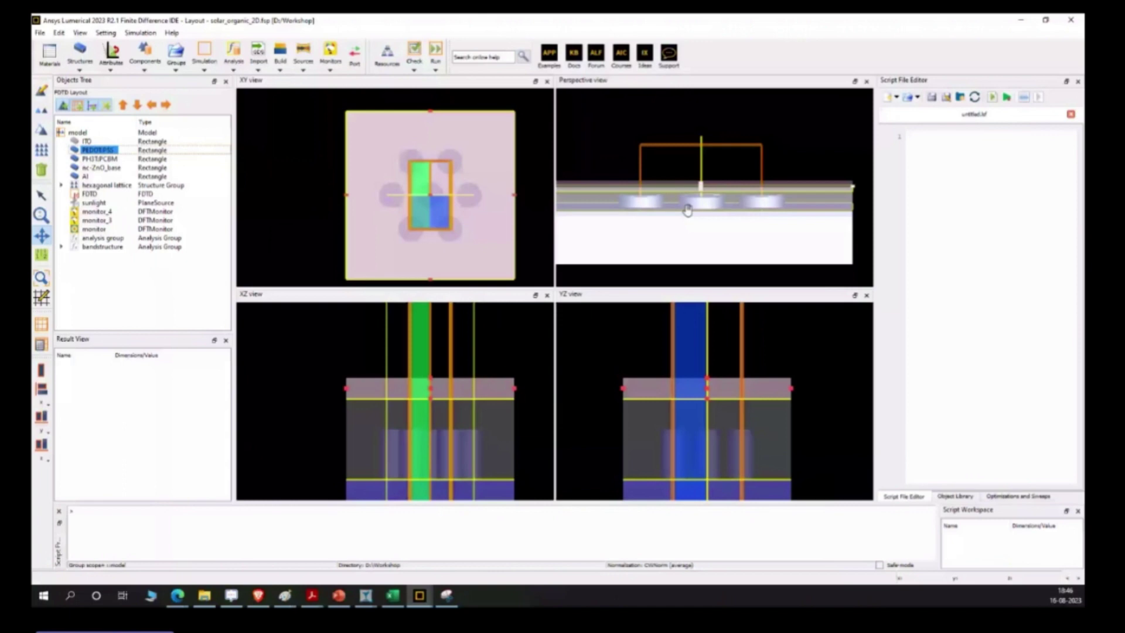
- Switch to the simulated solar_organic_2D.fsp from the IEEE workshop folder and examine its nc-ZnO lattice and monitors
click(419, 596)
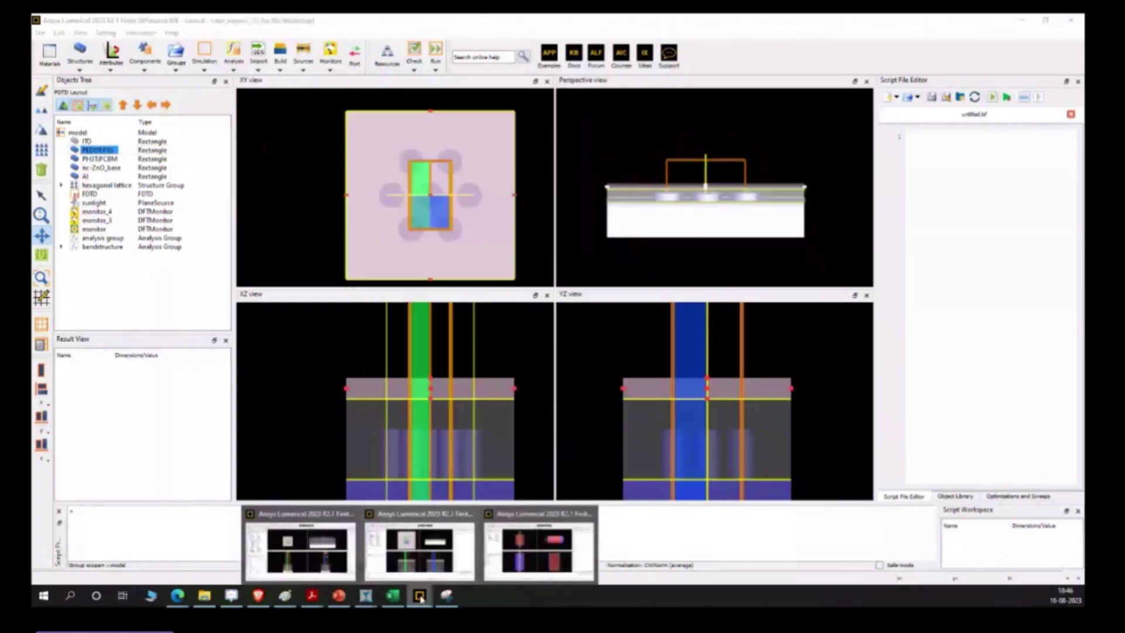
click(317, 547)
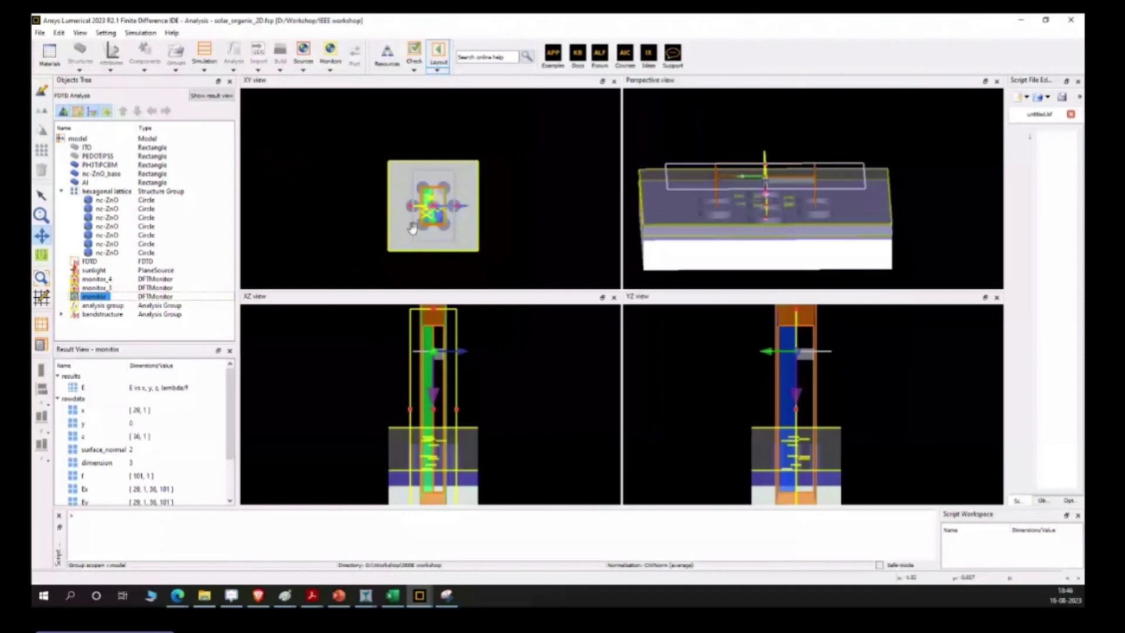
scroll(412, 228, up, 3)
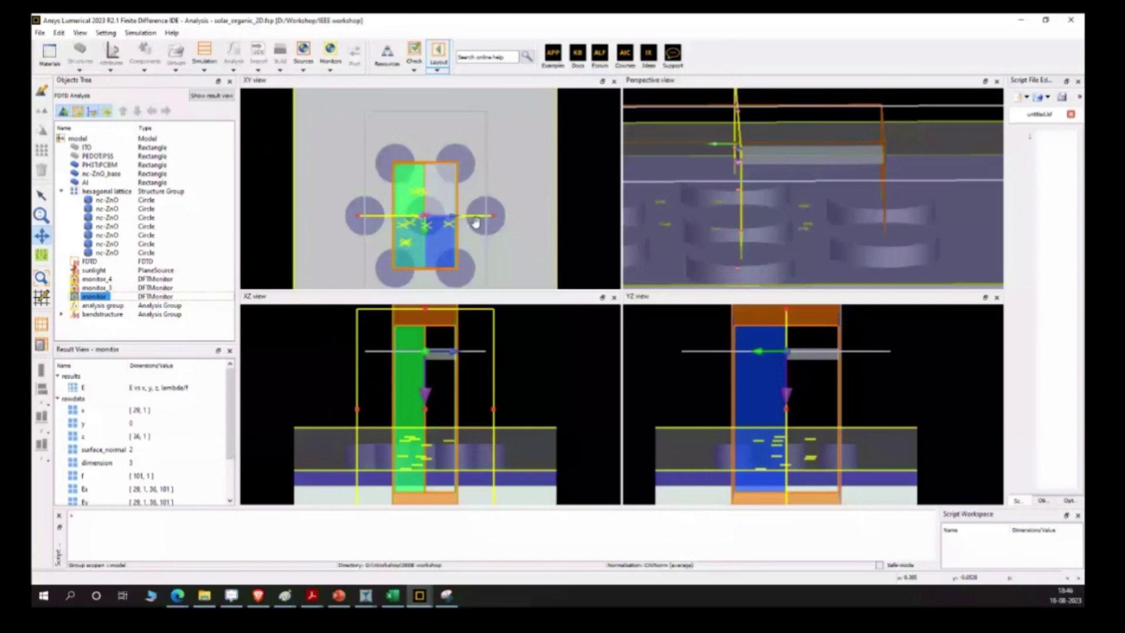
scroll(724, 235, down, 5)
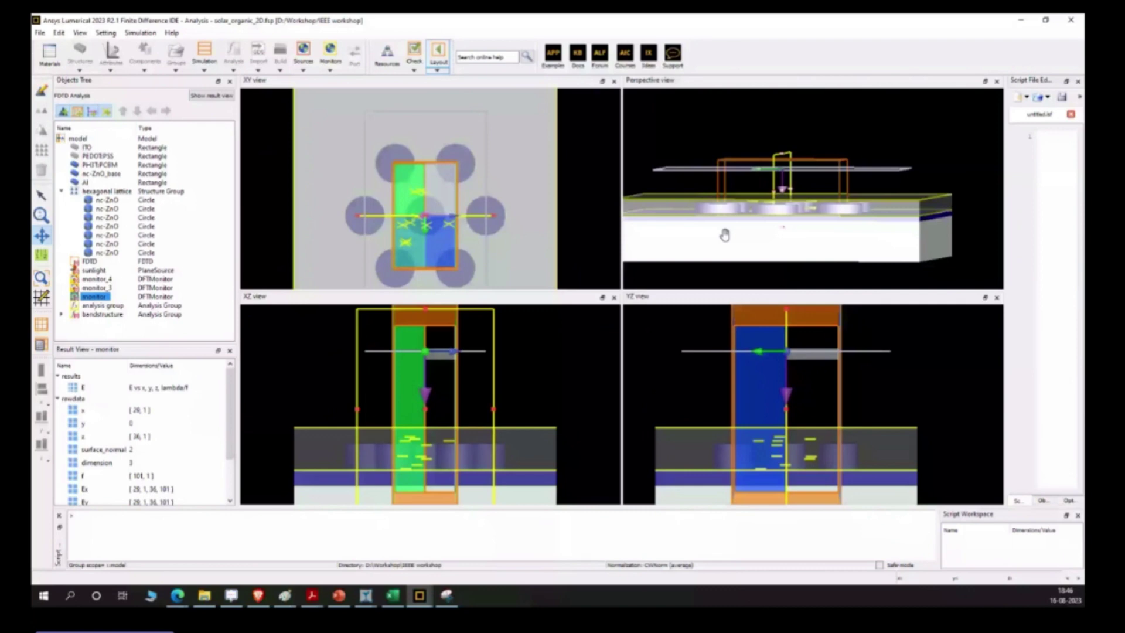
drag(723, 233, 724, 249)
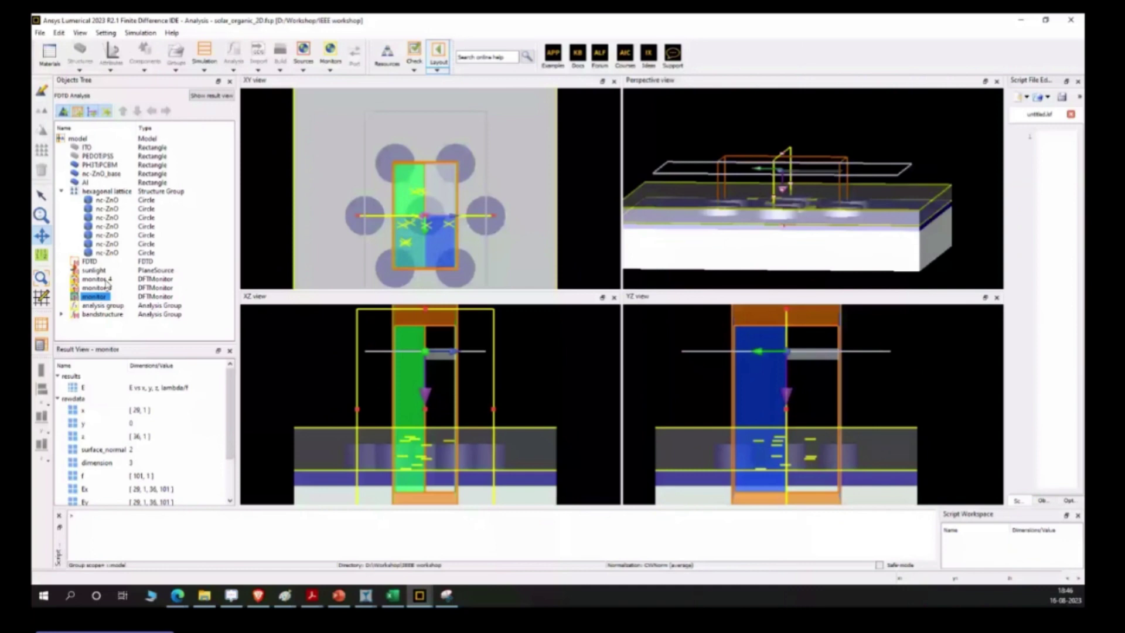
- Visualize the E field of the DFT monitor named monitor with the viridis colour map and move its lambda slice to 6.65083e-07
right_click(97, 295)
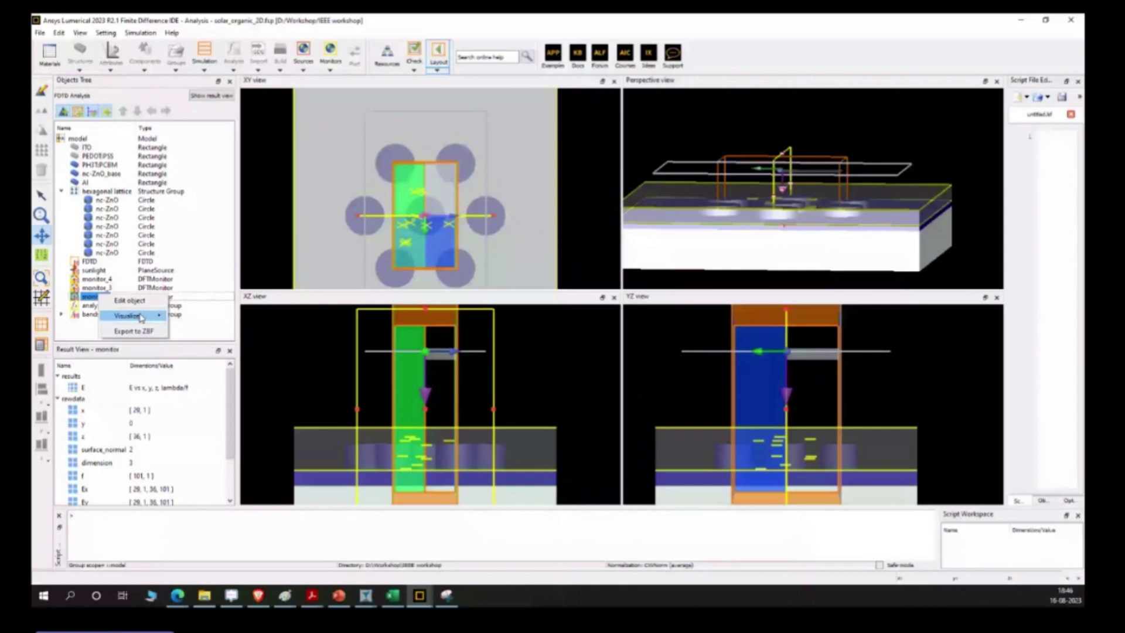
click(188, 316)
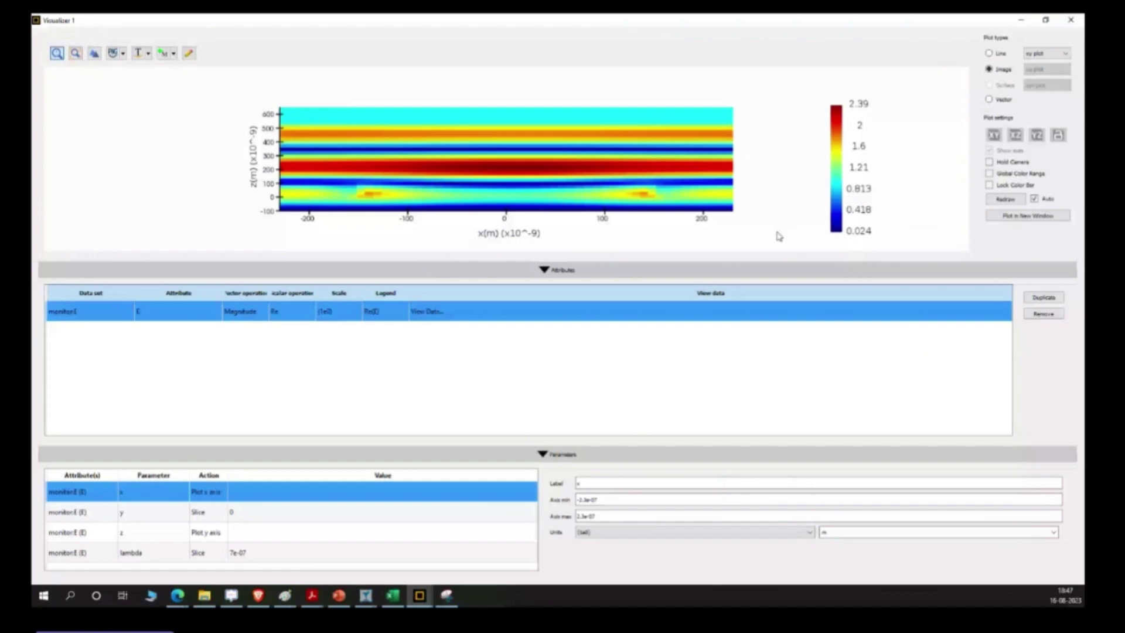
click(504, 552)
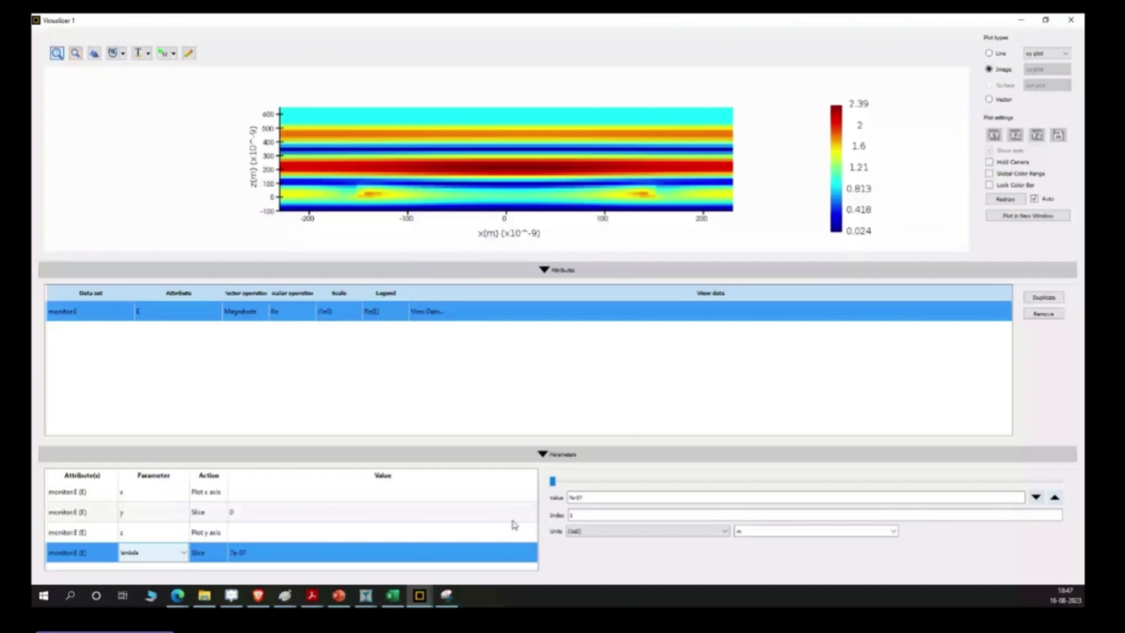
click(564, 481)
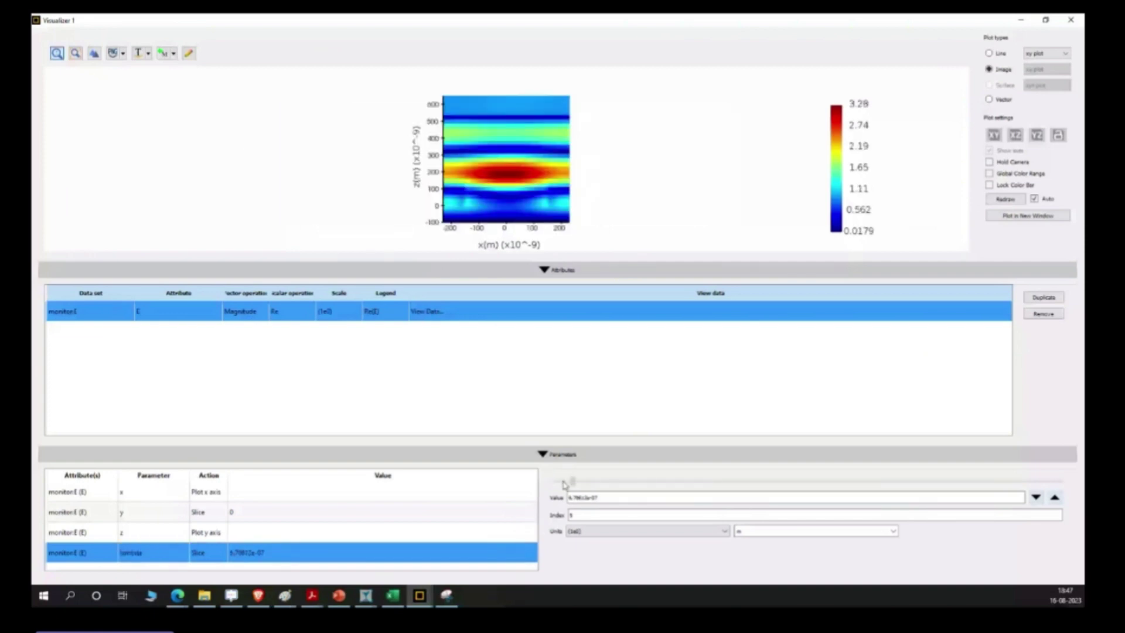
drag(573, 481, 590, 481)
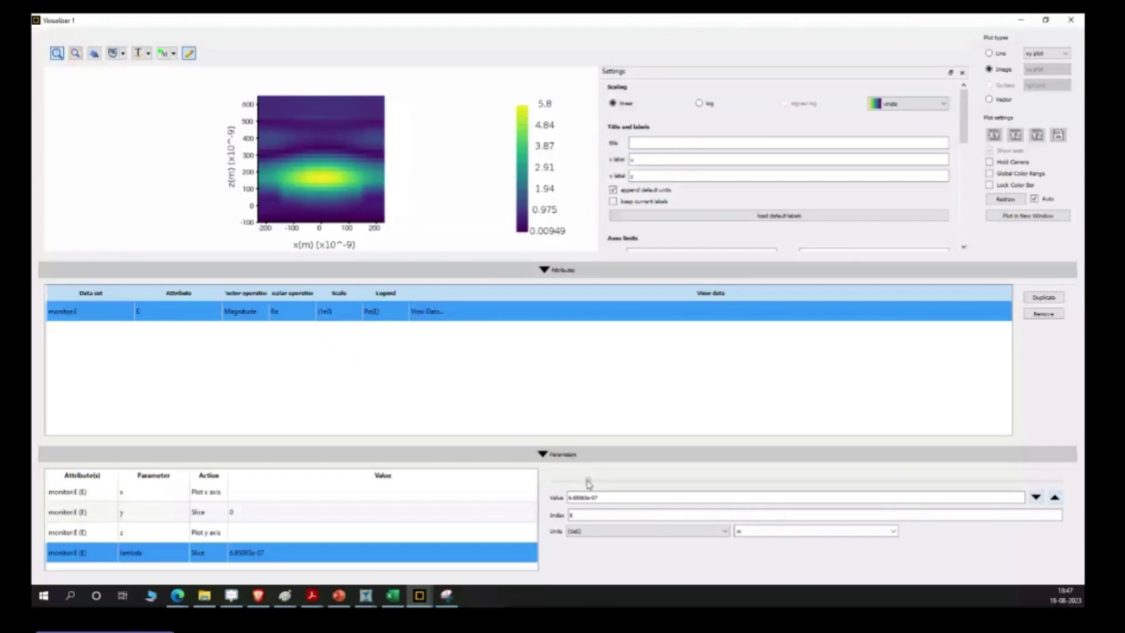
- Sweep the lambda slice of the E-field plot through 6.00858e-07, 6.55738e-07 and 6.74699e-07, ending at 6.79612e-07, to compare field distributions
drag(589, 483, 668, 484)
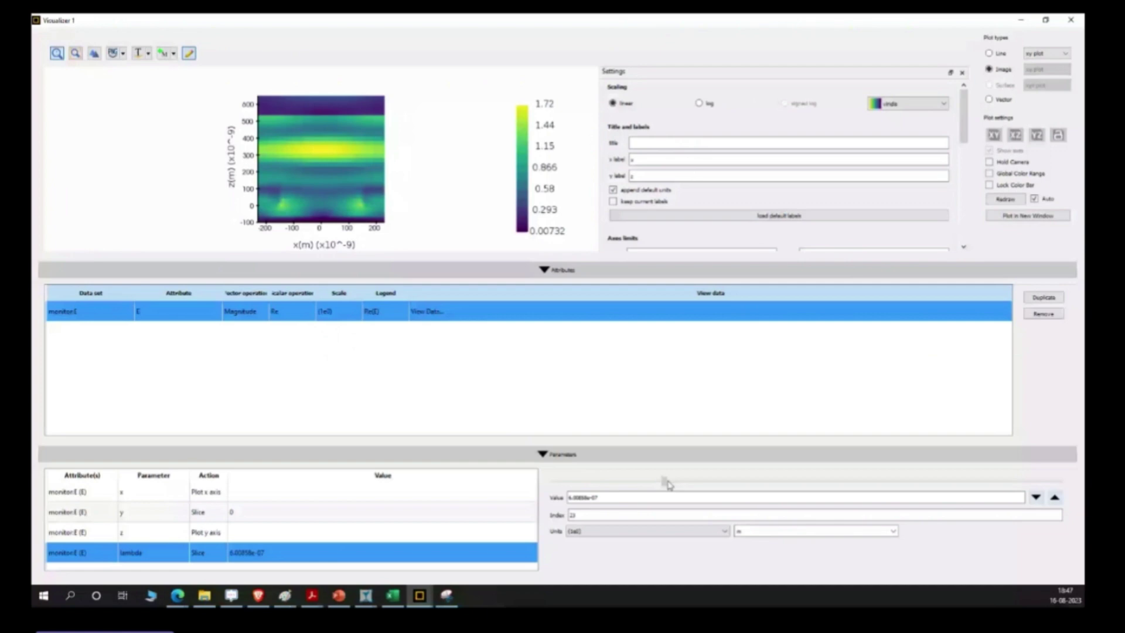
drag(668, 484, 599, 486)
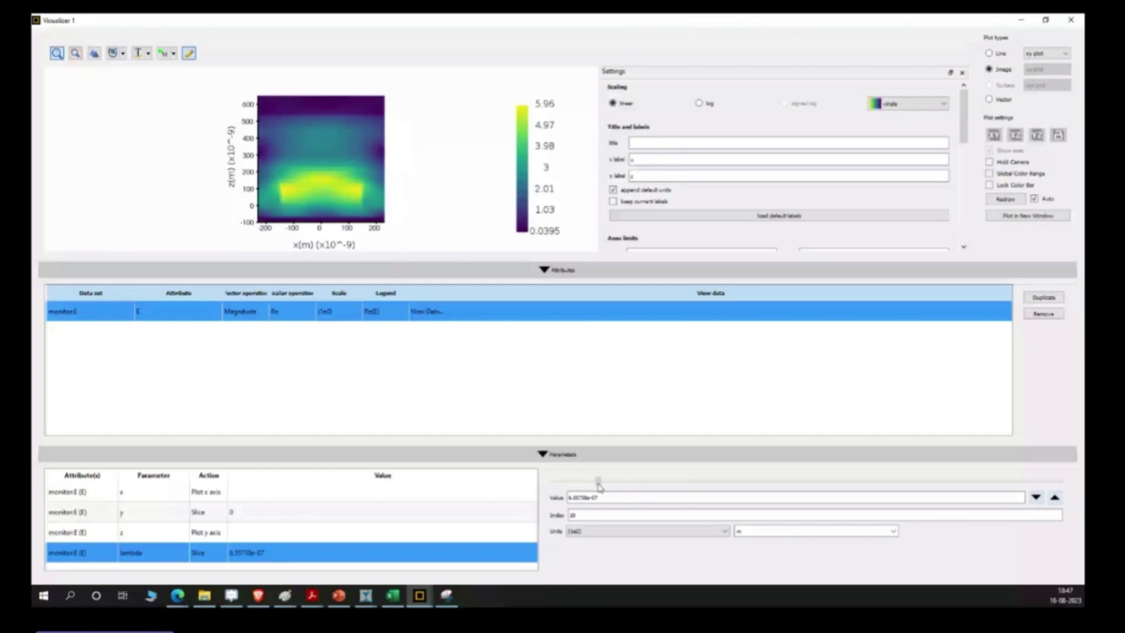
drag(599, 487, 579, 487)
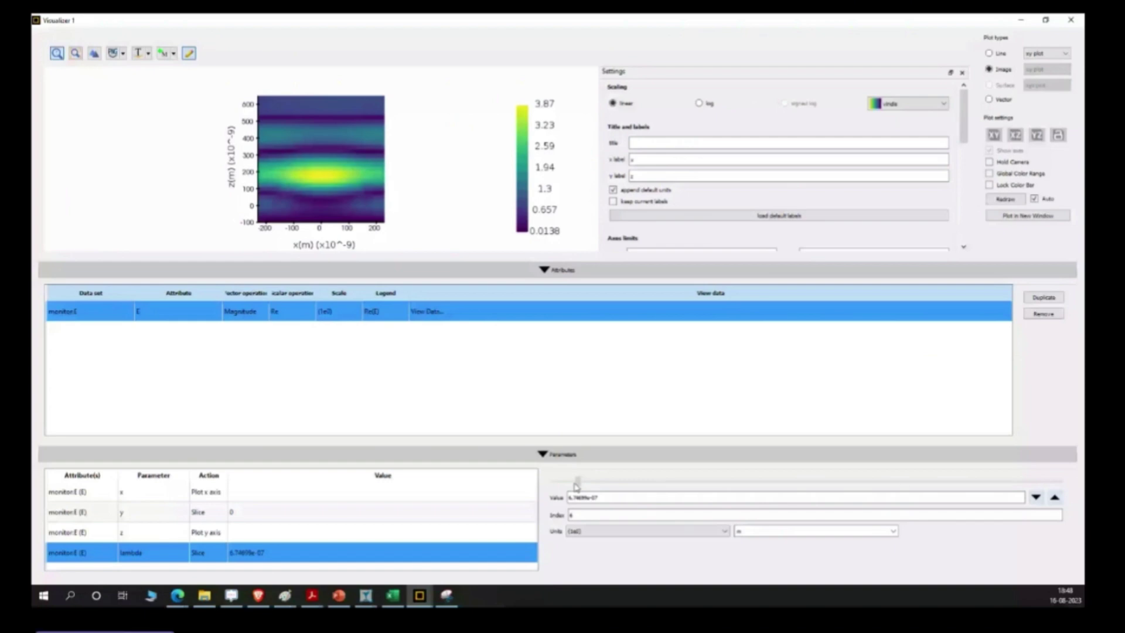
drag(577, 486, 573, 484)
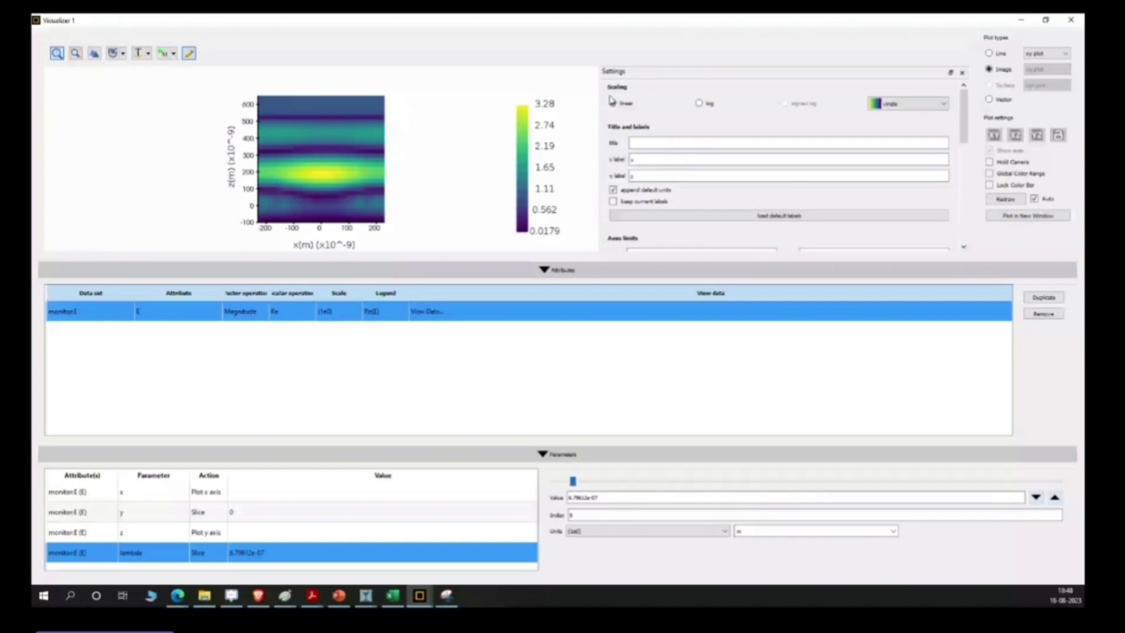
- Return to the simulated model, examine the monitor plane across the nc-ZnO lattice in perspective, and widen the Script File Editor
key(alt+Tab)
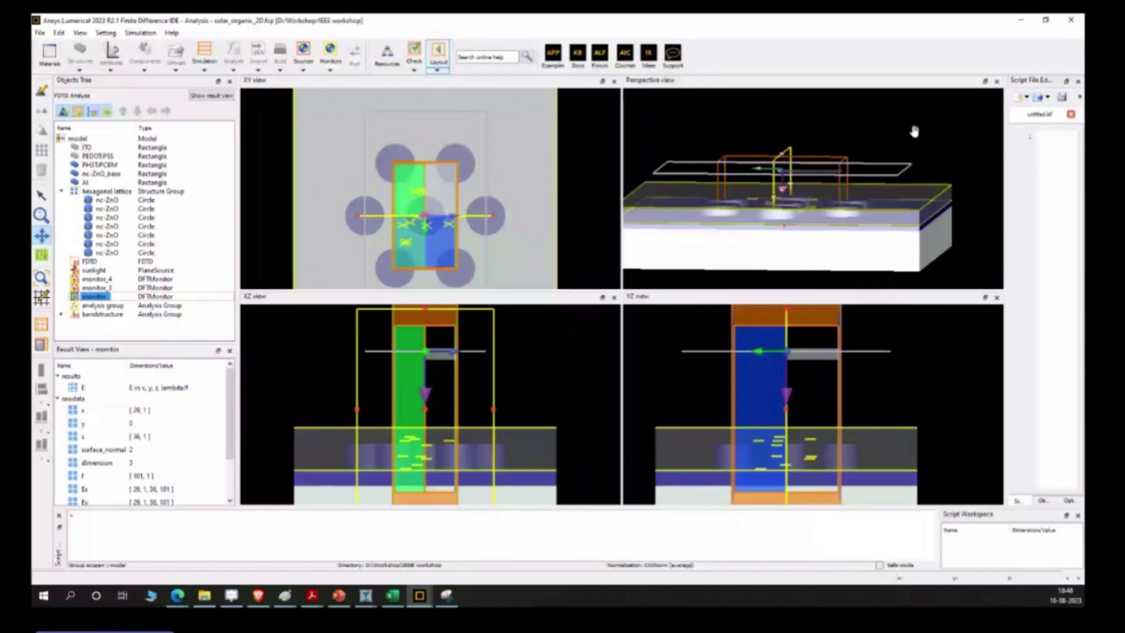
drag(914, 131, 843, 219)
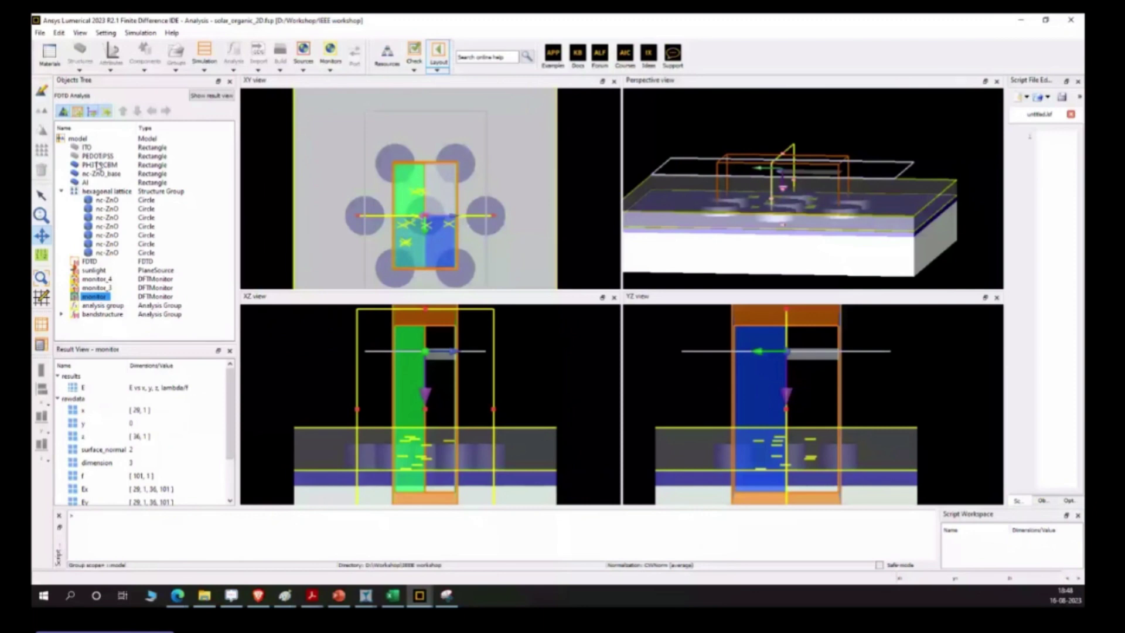
drag(821, 223, 848, 221)
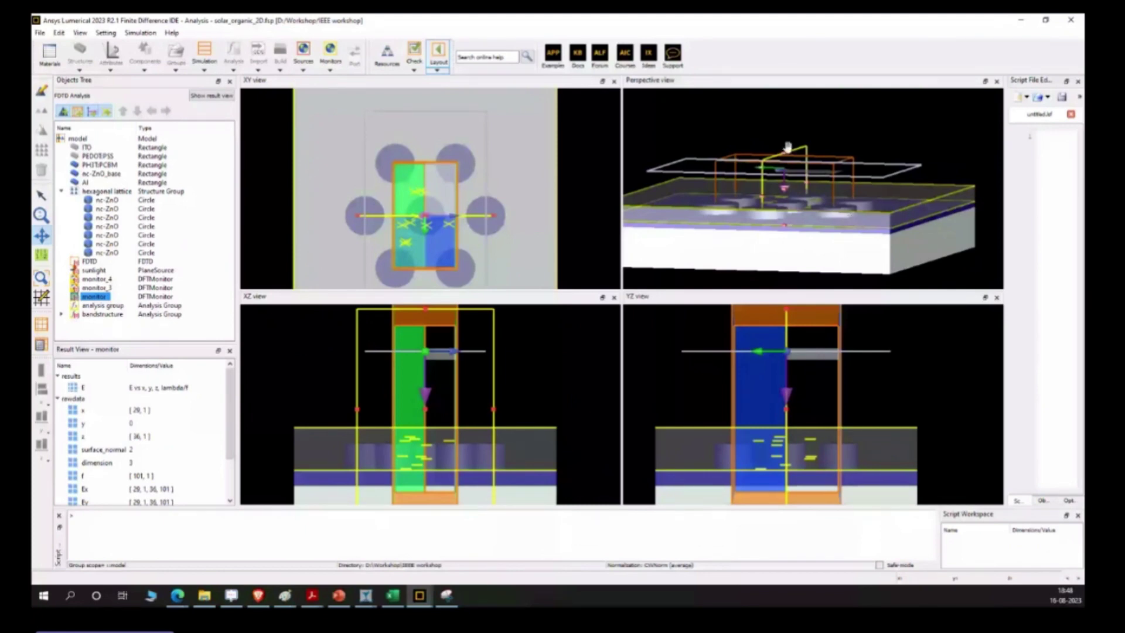
drag(788, 147, 708, 225)
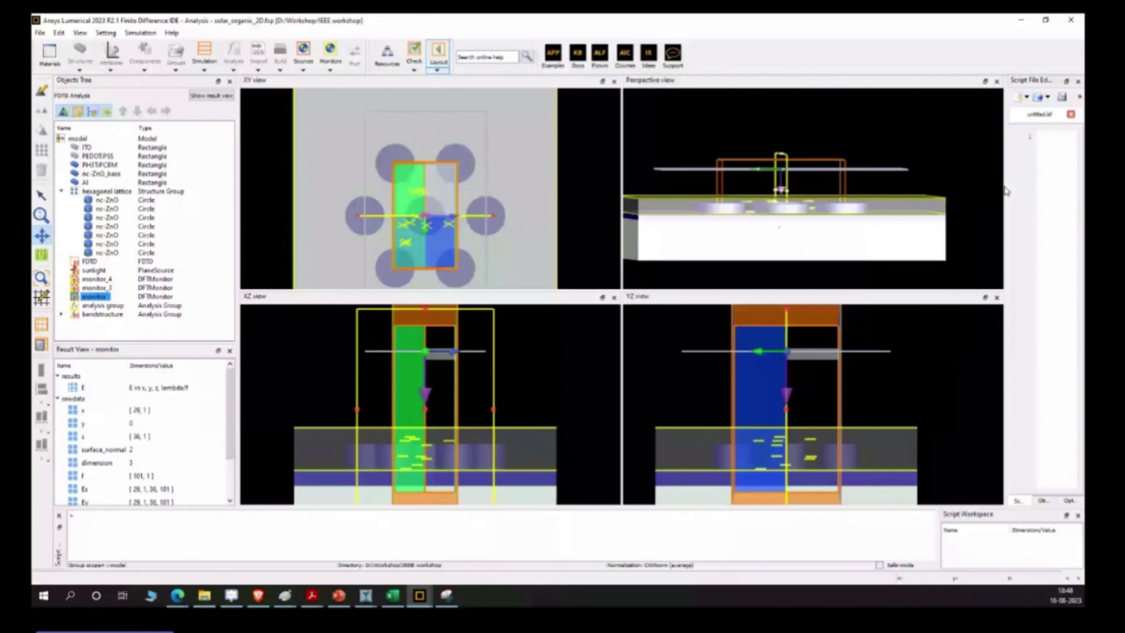
drag(1006, 191, 838, 187)
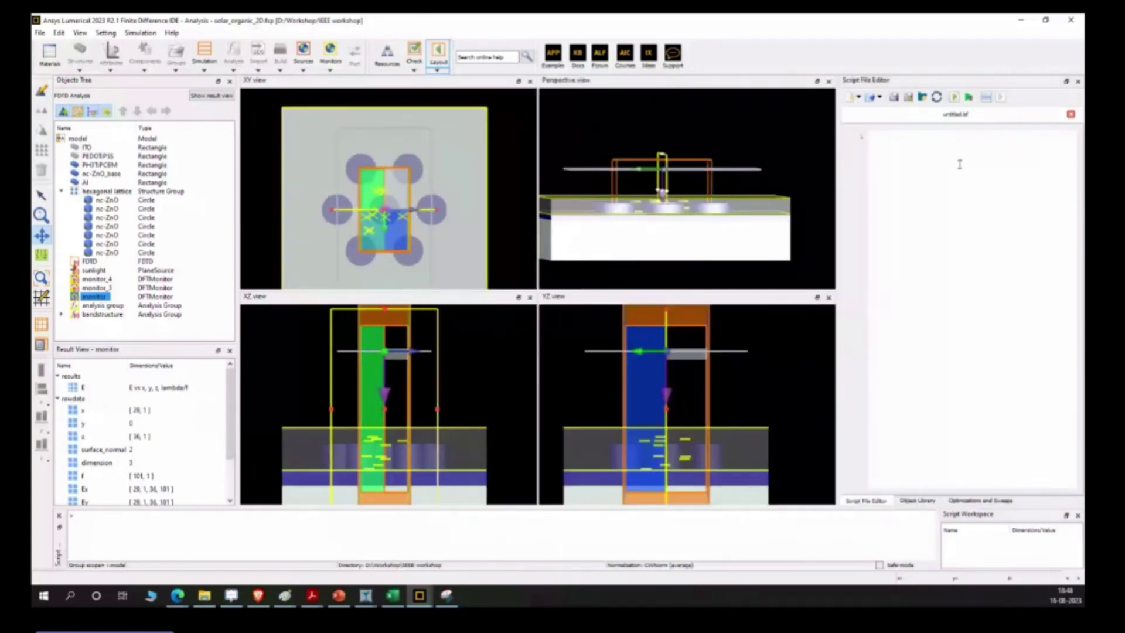